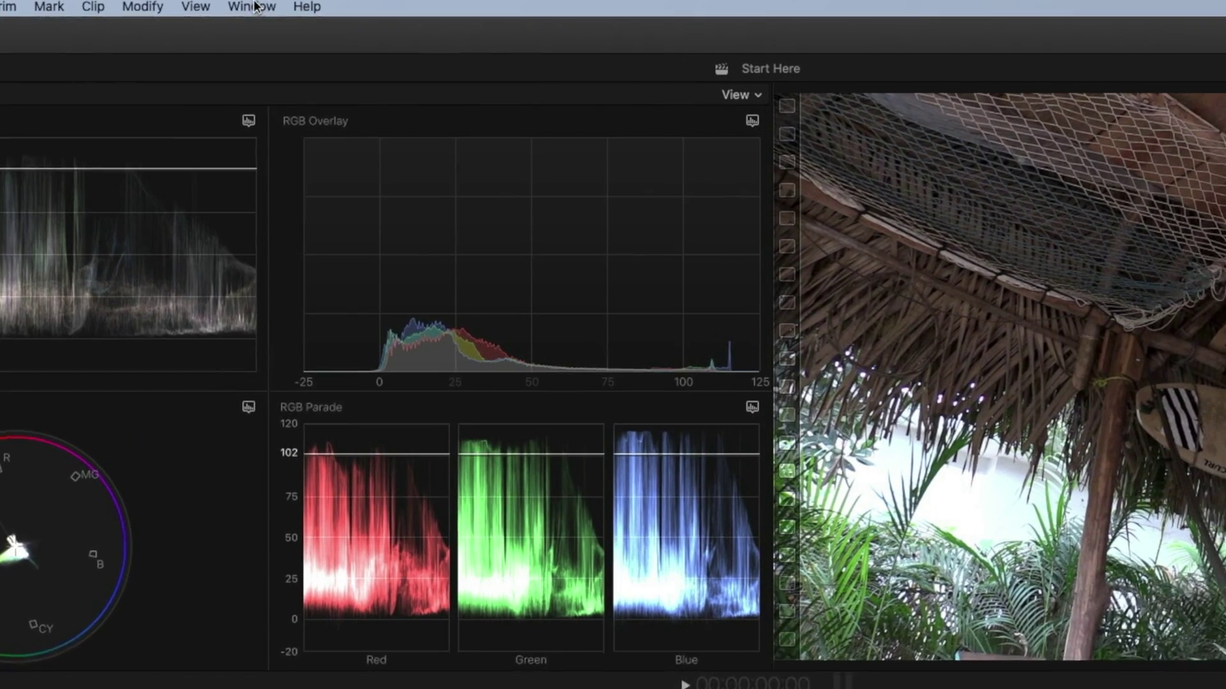
Switch the workspace layout from Color & Effects to Default.
click(254, 6)
mouse_move(309, 235)
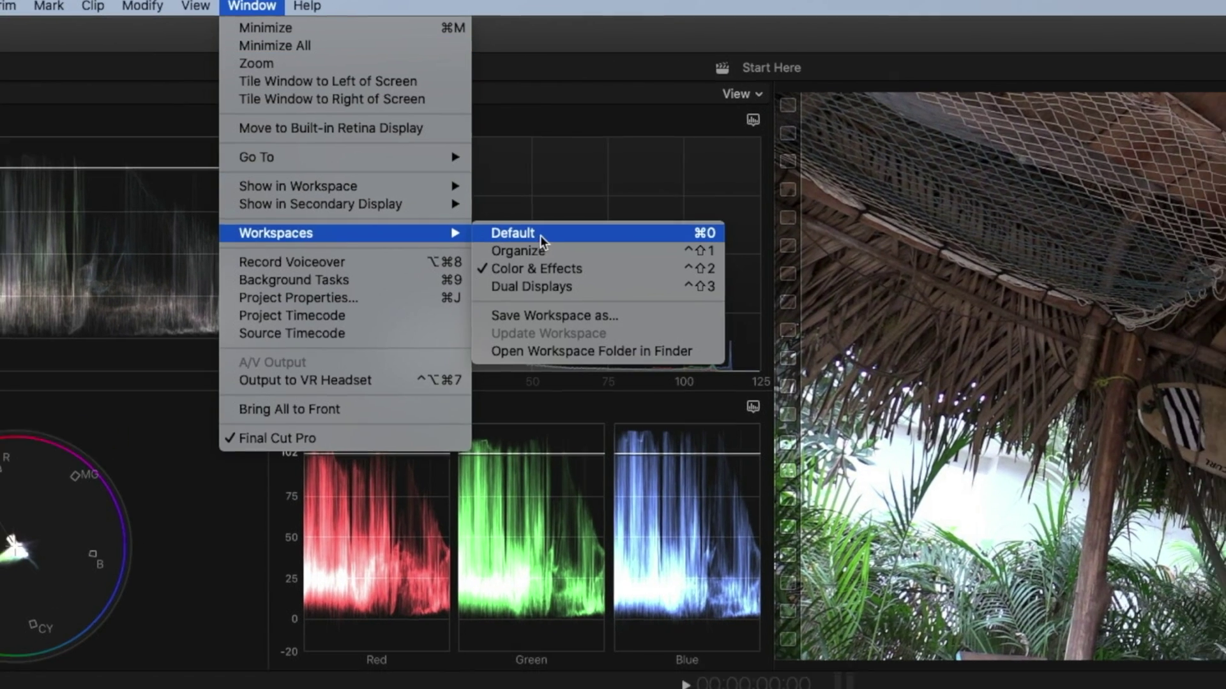
click(541, 240)
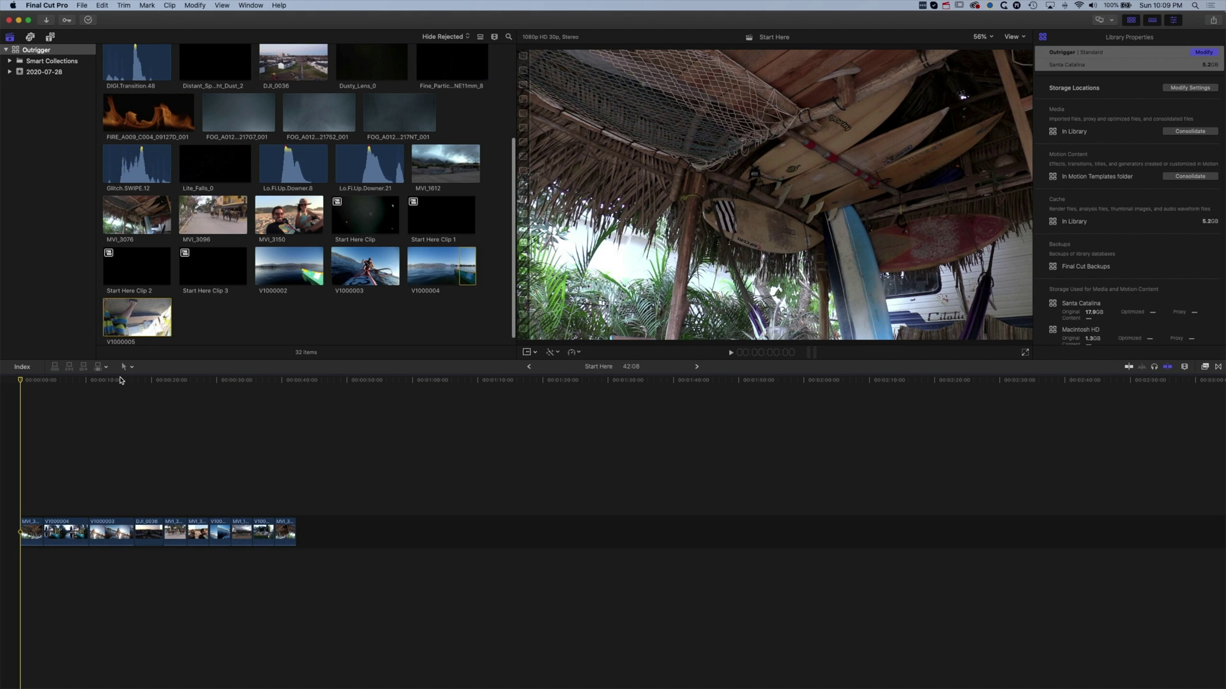
Fit the whole Start Here project into the timeline view and scrub through its clips.
drag(113, 381, 176, 383)
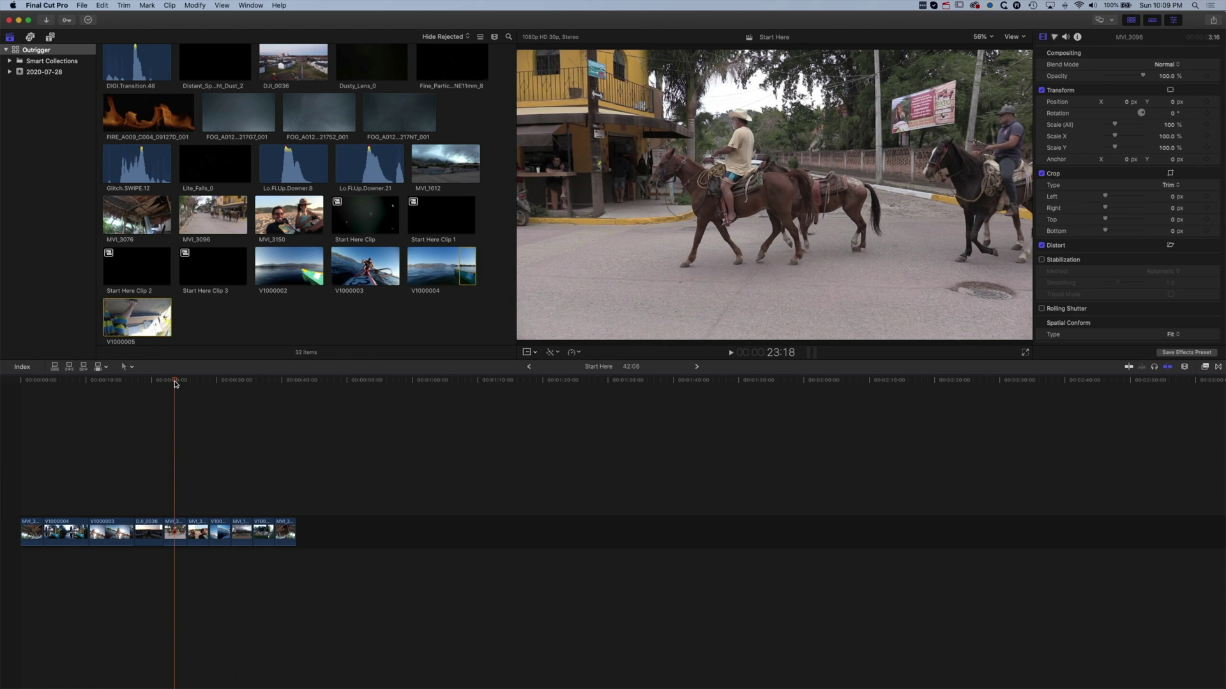
key(shift+z)
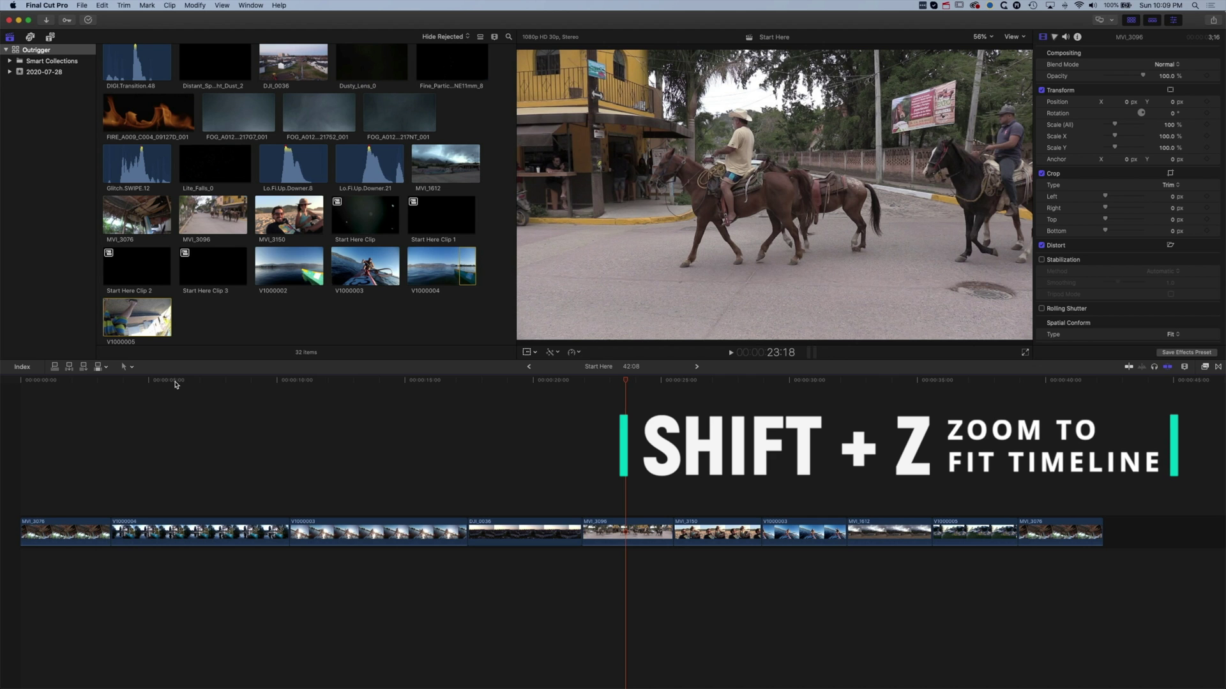
drag(611, 383, 400, 383)
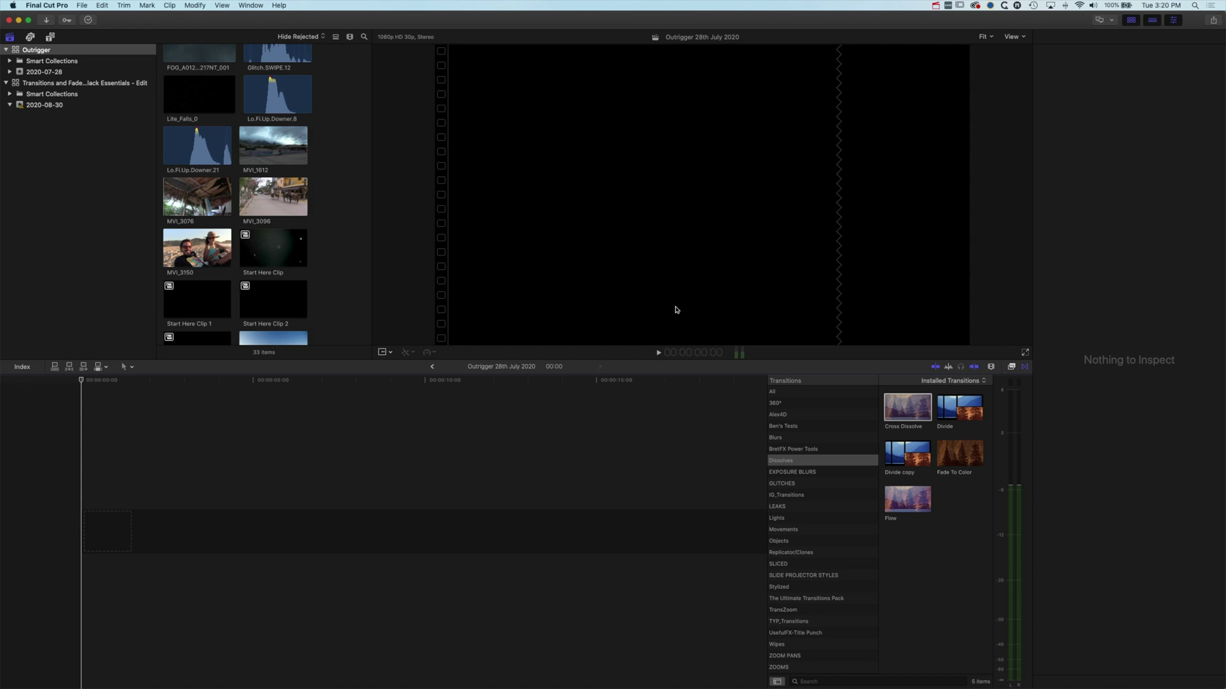
Add clips MVI_3150 and MVI_3076 back to back in the empty Outrigger 28th July 2020 timeline and trim them at their shared cut.
drag(197, 248, 104, 512)
drag(197, 196, 292, 520)
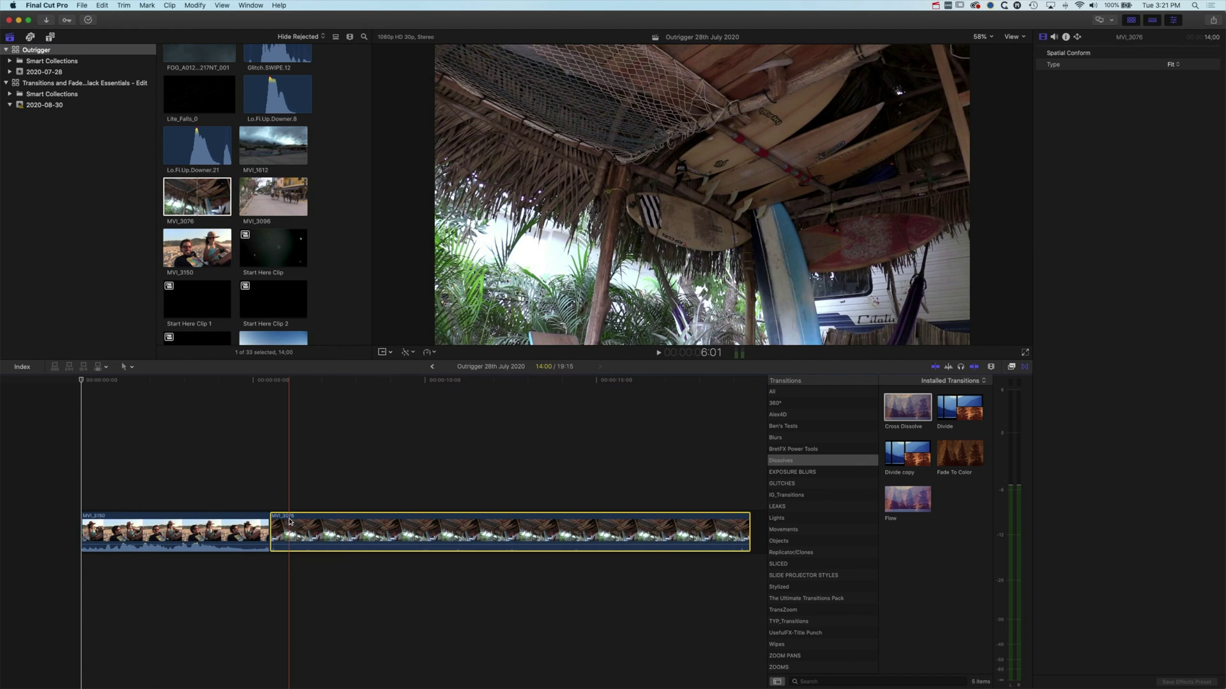
key(super+6)
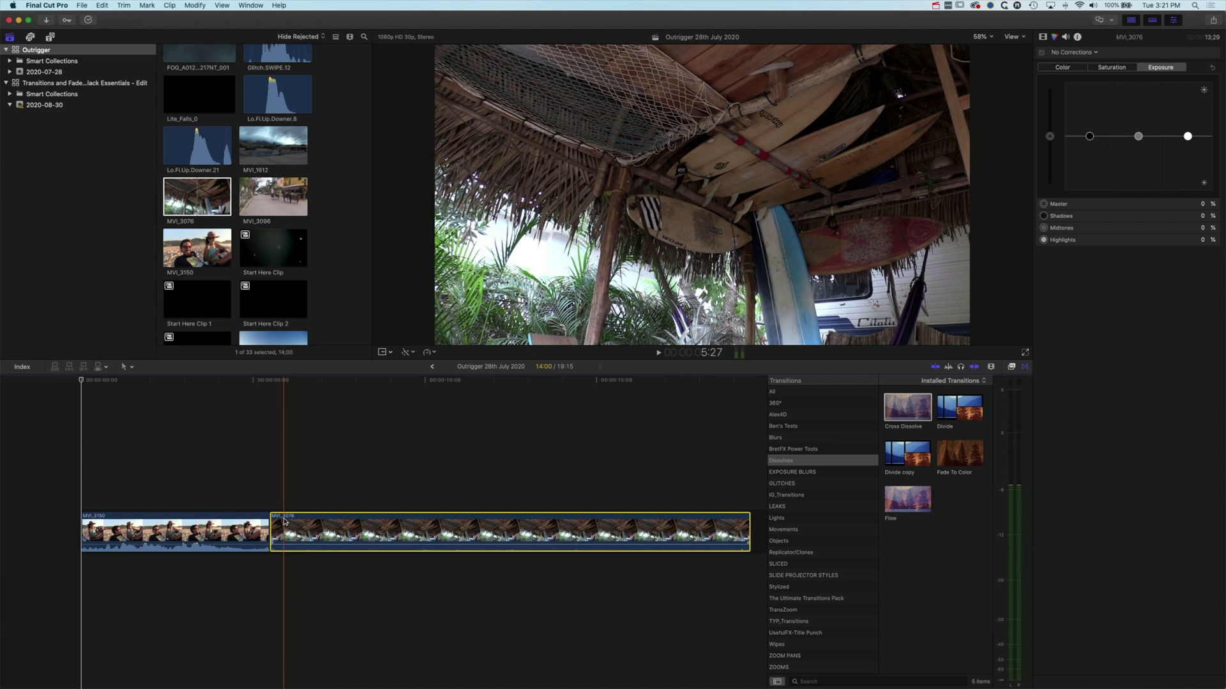
drag(275, 530, 307, 531)
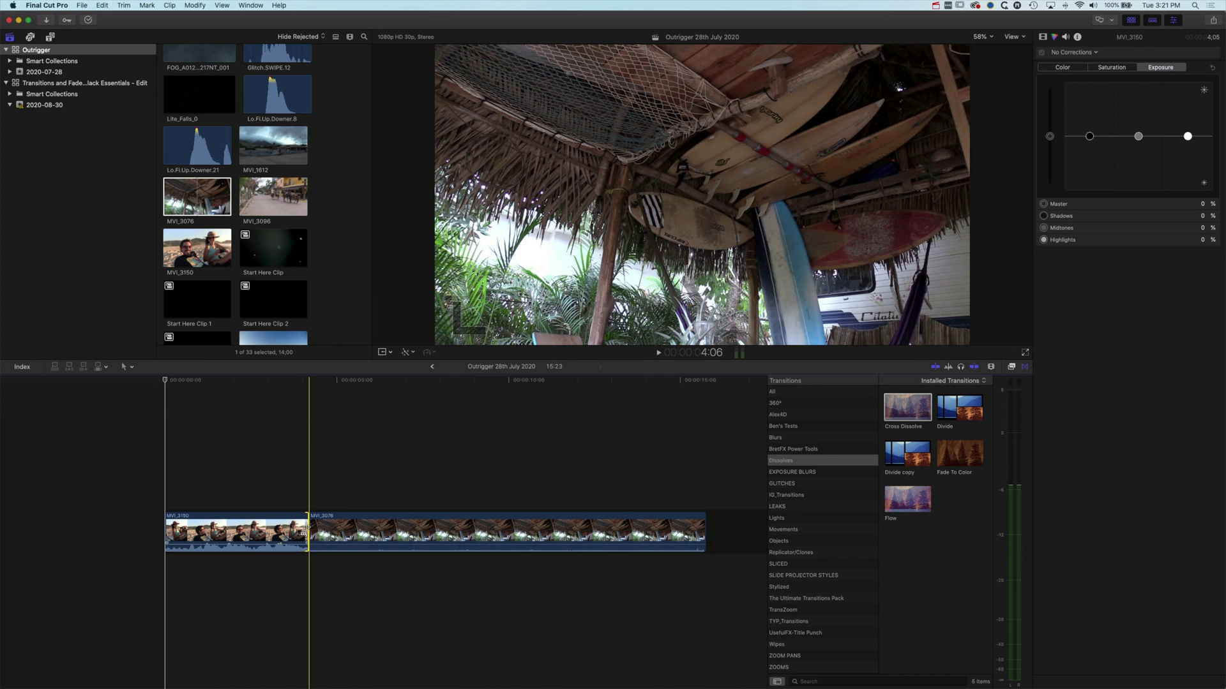
double_click(309, 529)
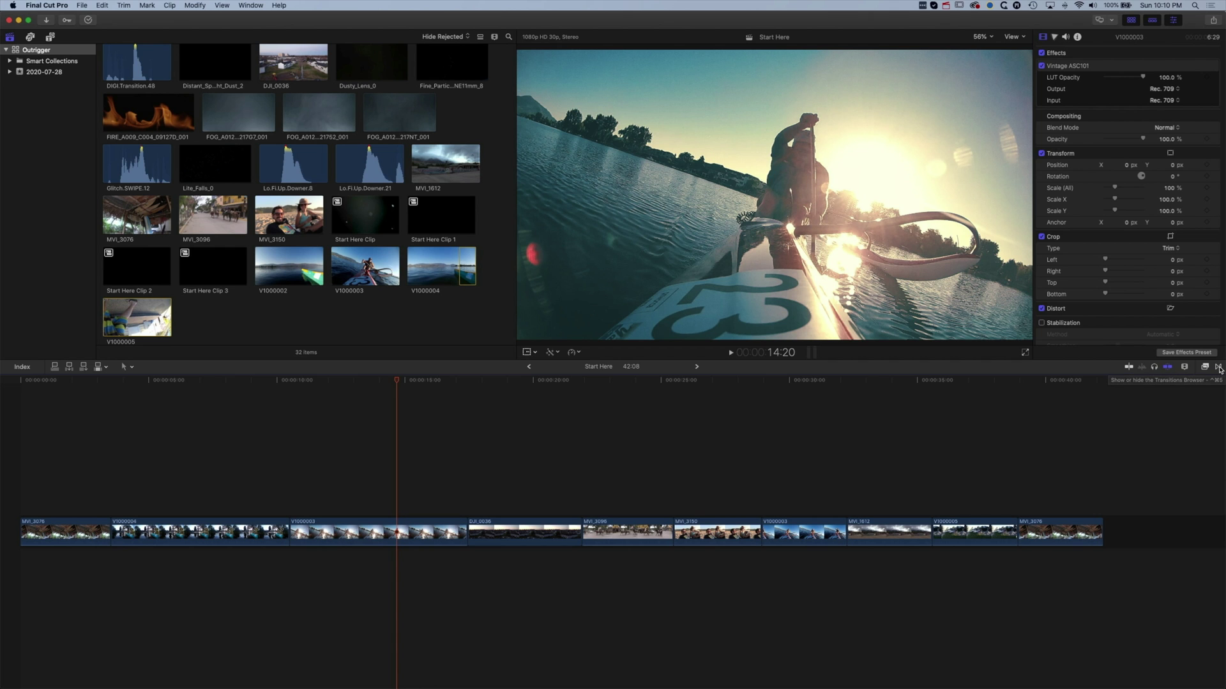
Add a Cross Dissolve from the Dissolves transitions to the cut between V1000003 and DJI_0036 and play through it.
click(1219, 368)
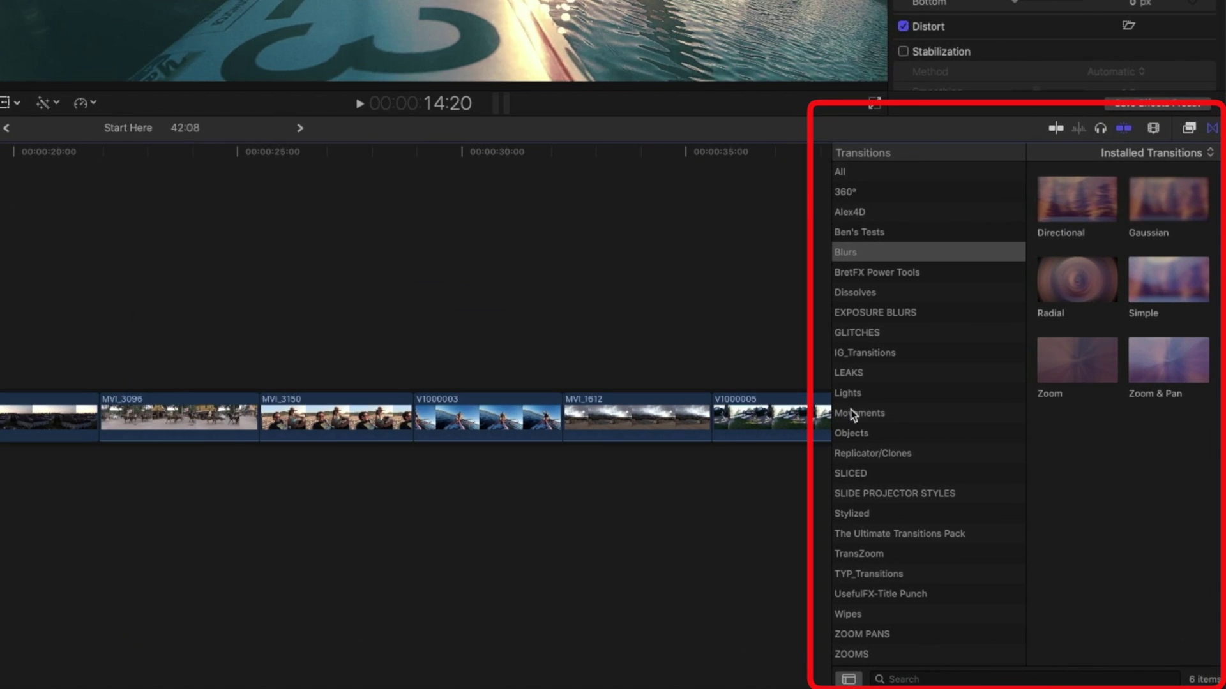
scroll(888, 442, down, 1)
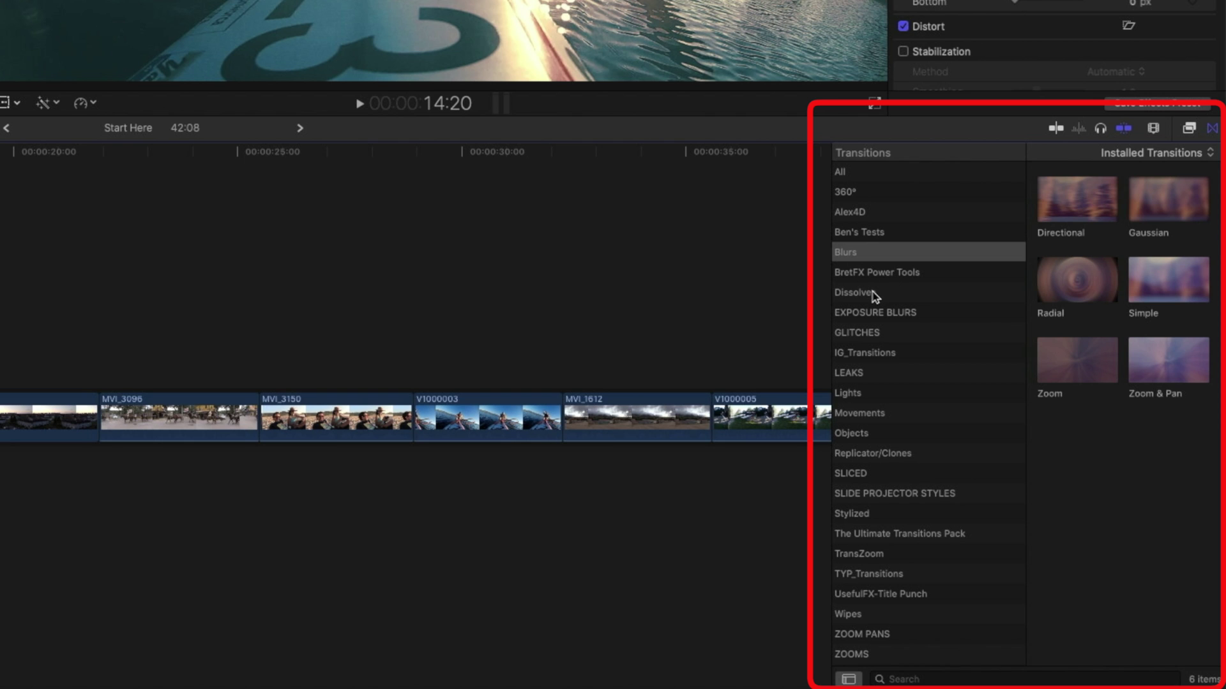
click(872, 294)
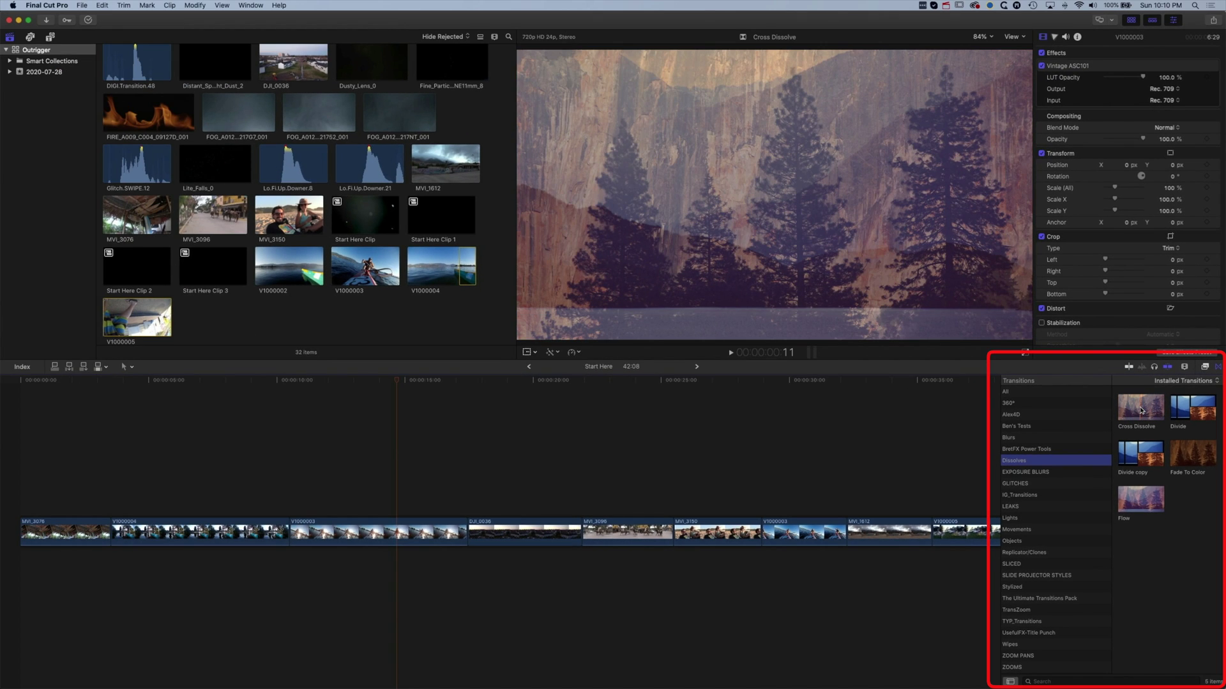
drag(1141, 411, 460, 528)
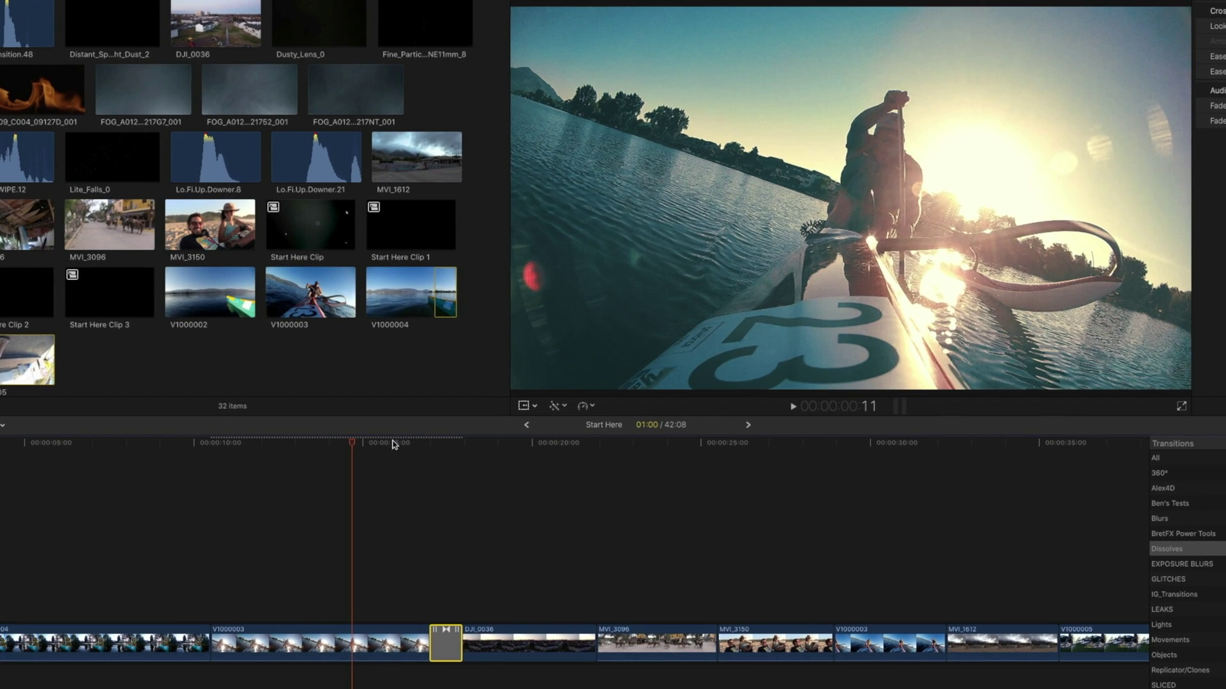
drag(427, 380, 453, 383)
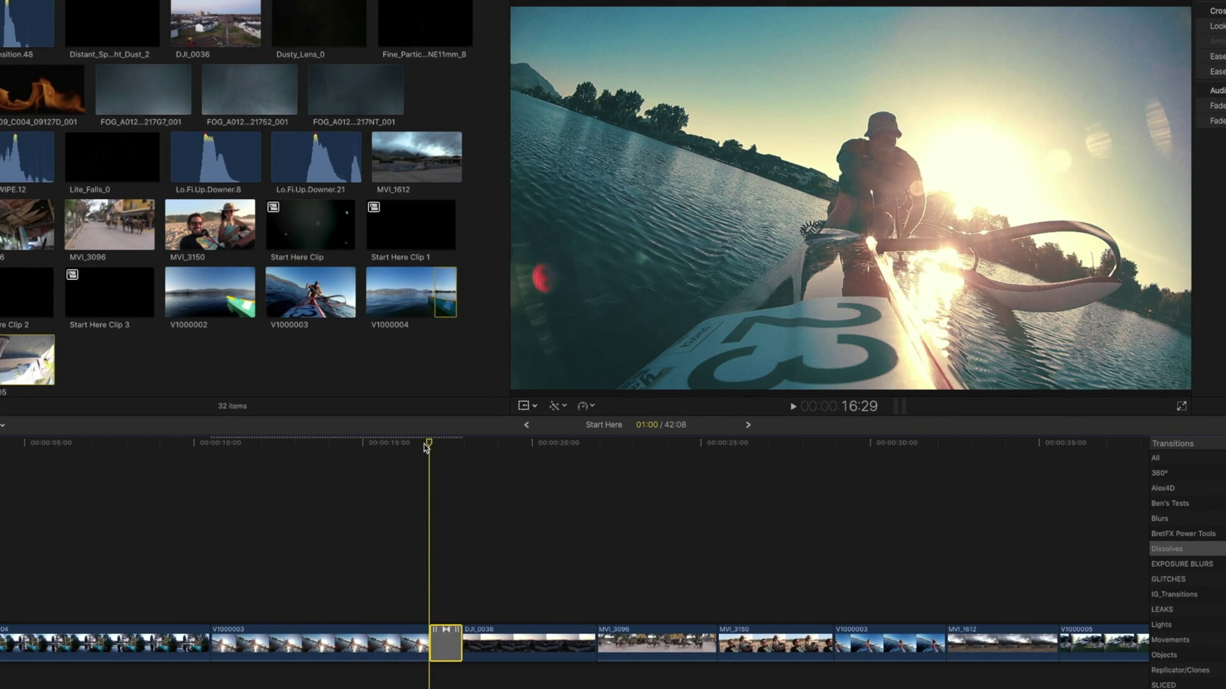
key(space)
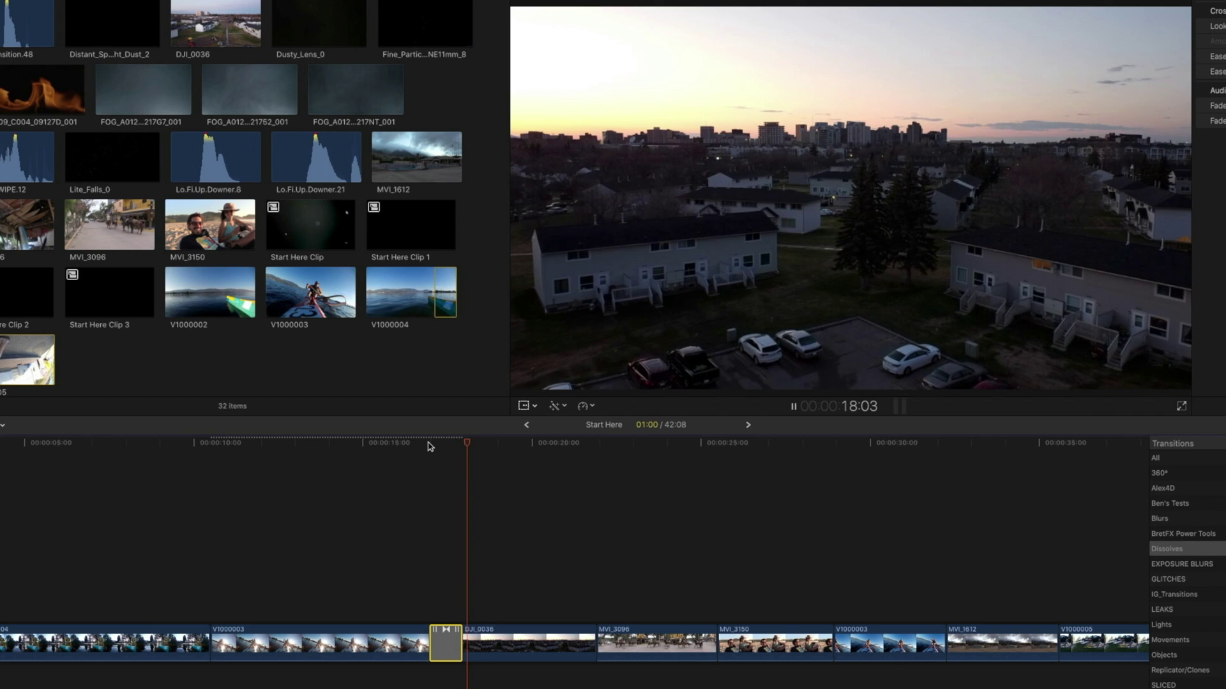
key(space)
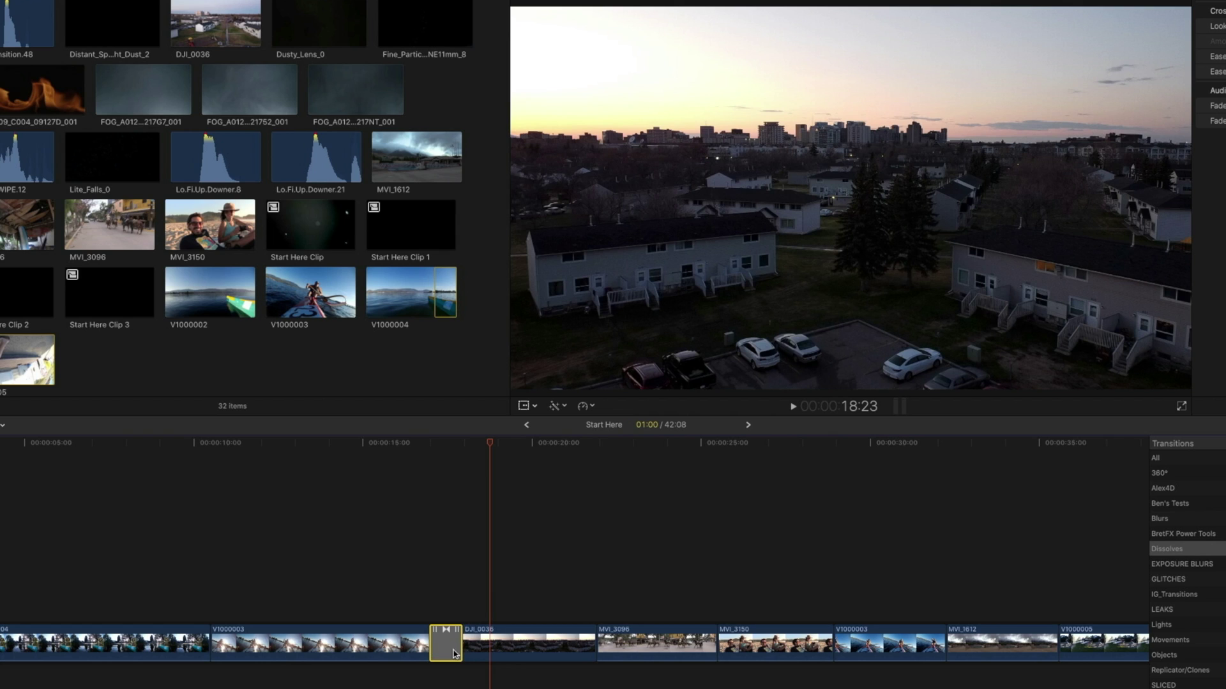
Lengthen the Cross Dissolve between V1000003 and DJI_0036 to 4 seconds and play through it.
drag(458, 650, 510, 649)
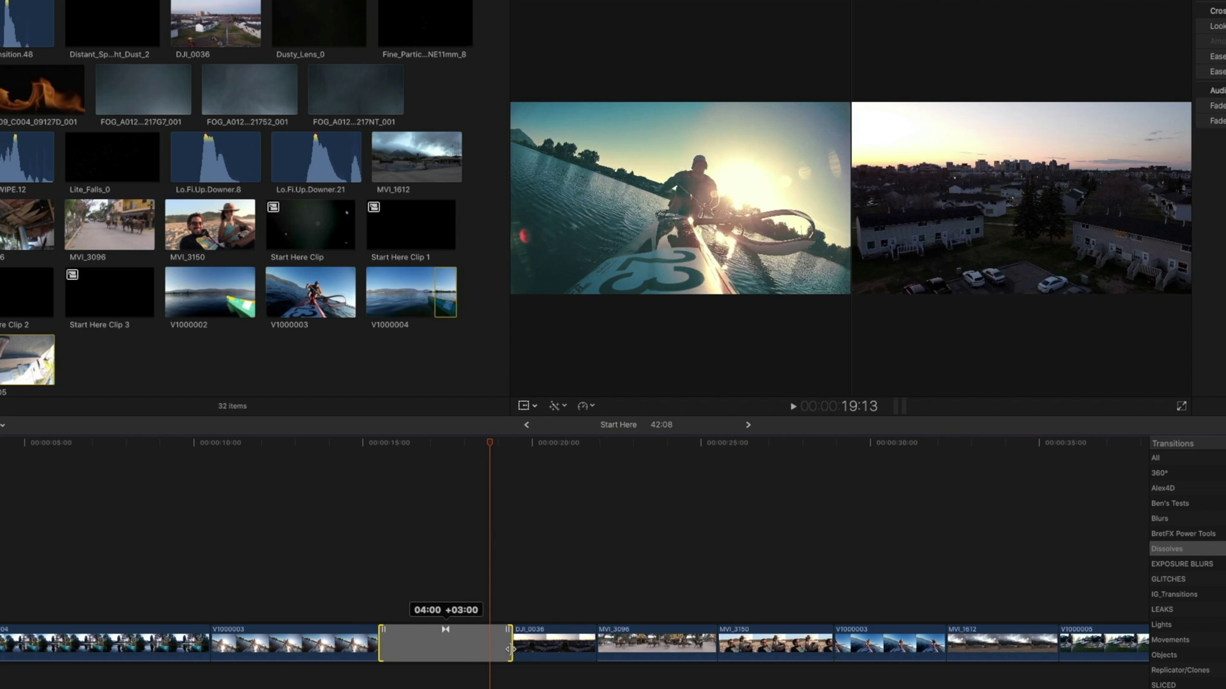
click(469, 649)
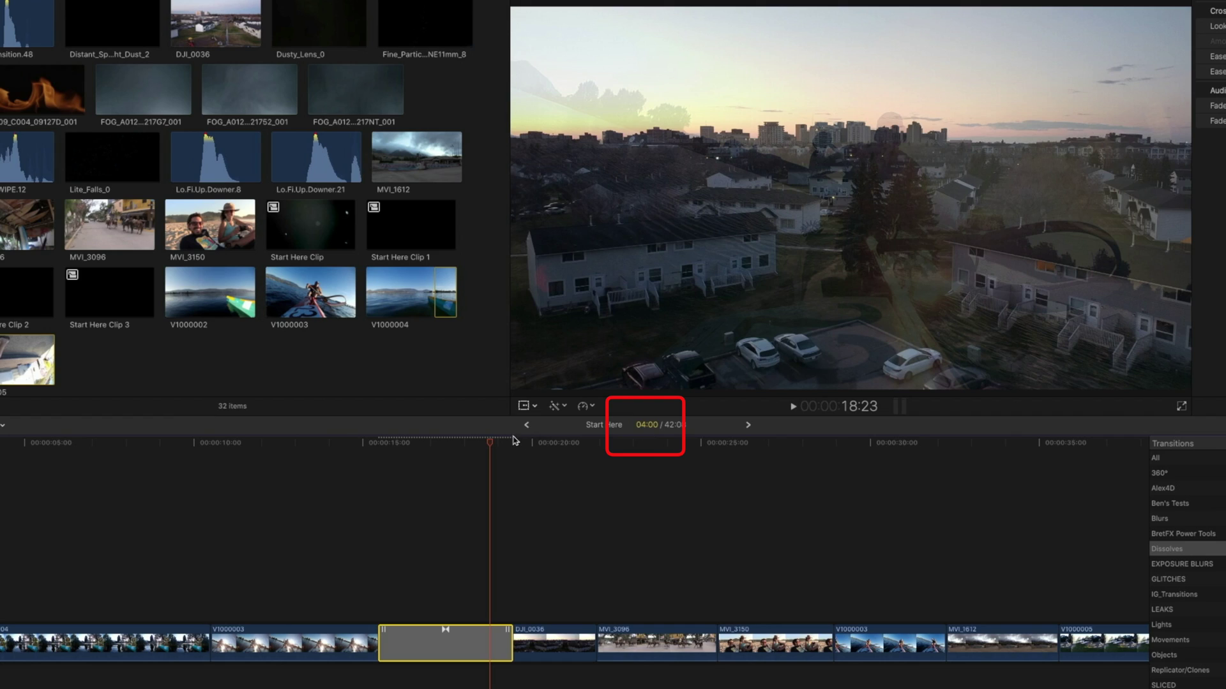
drag(490, 446, 353, 445)
key(space)
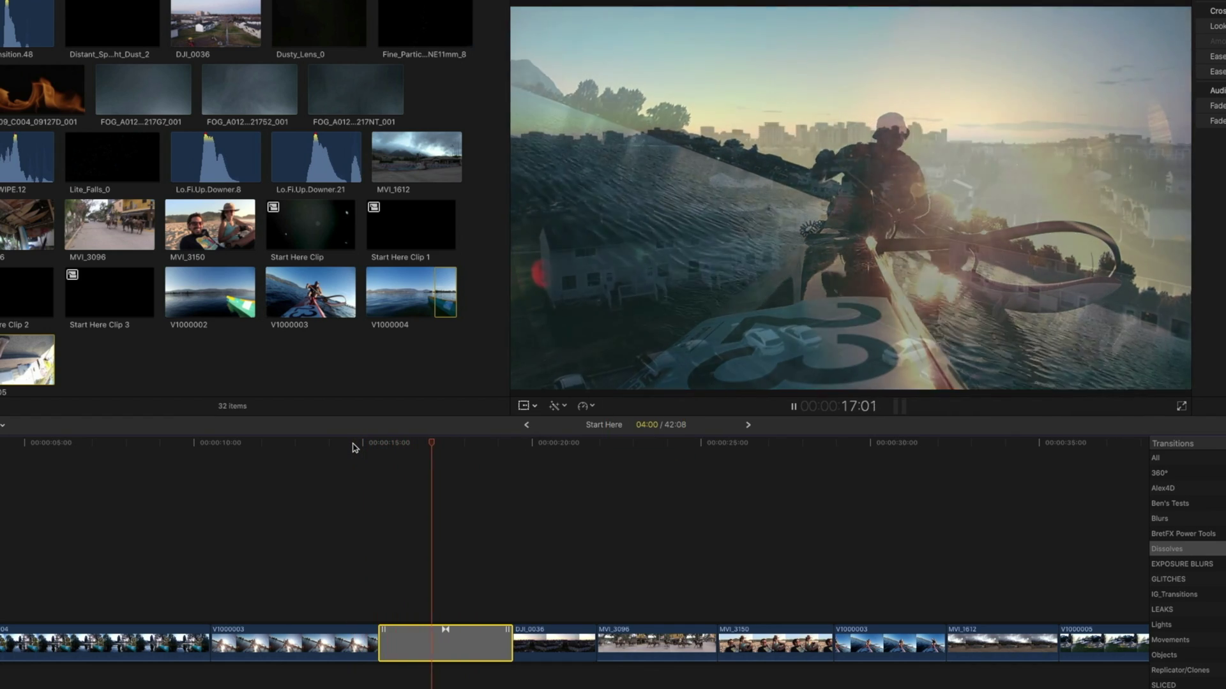
key(space)
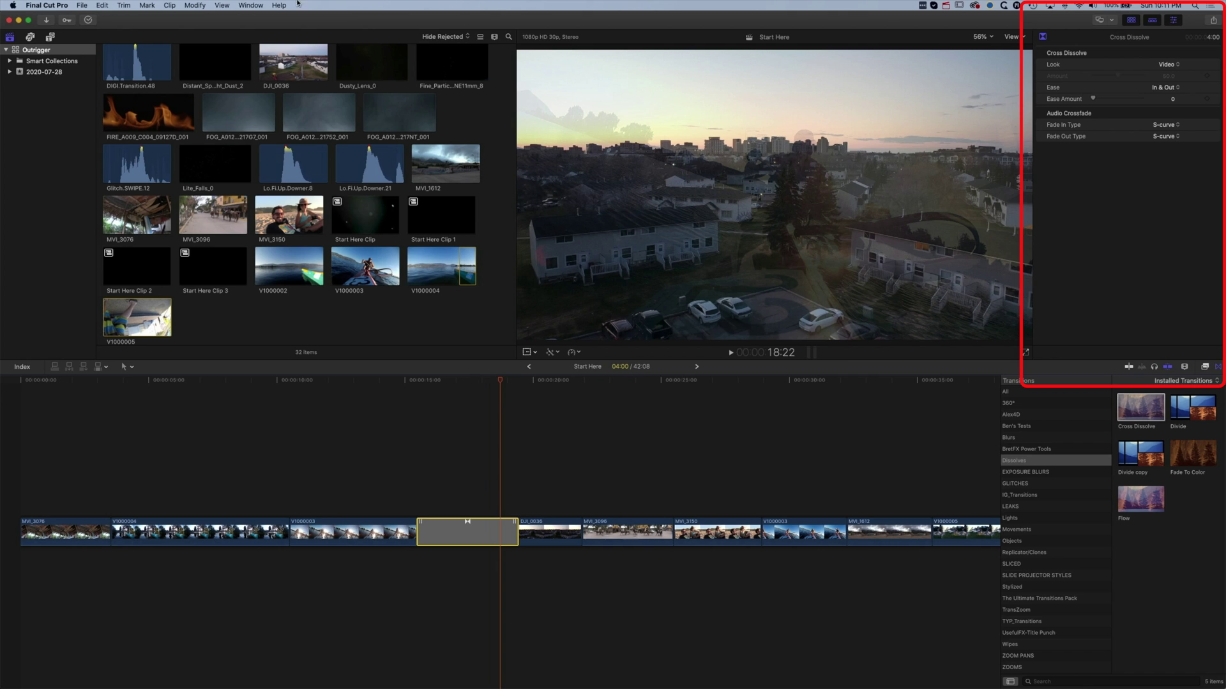
click(257, 5)
mouse_move(293, 98)
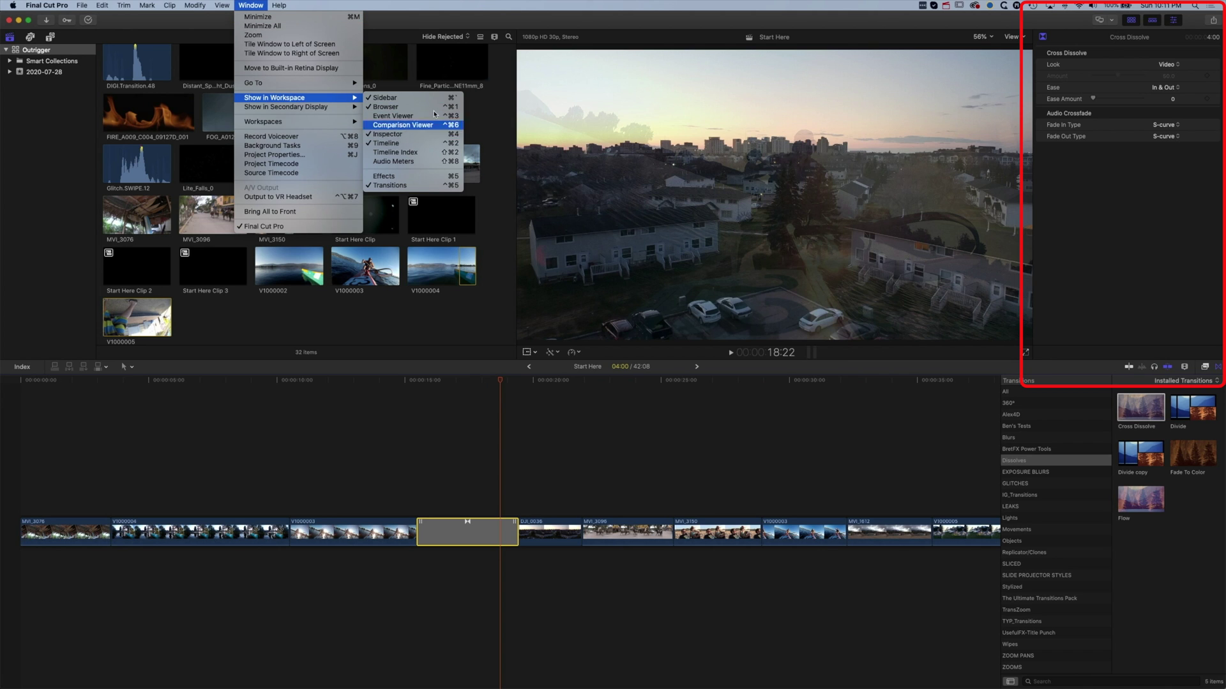
click(942, 81)
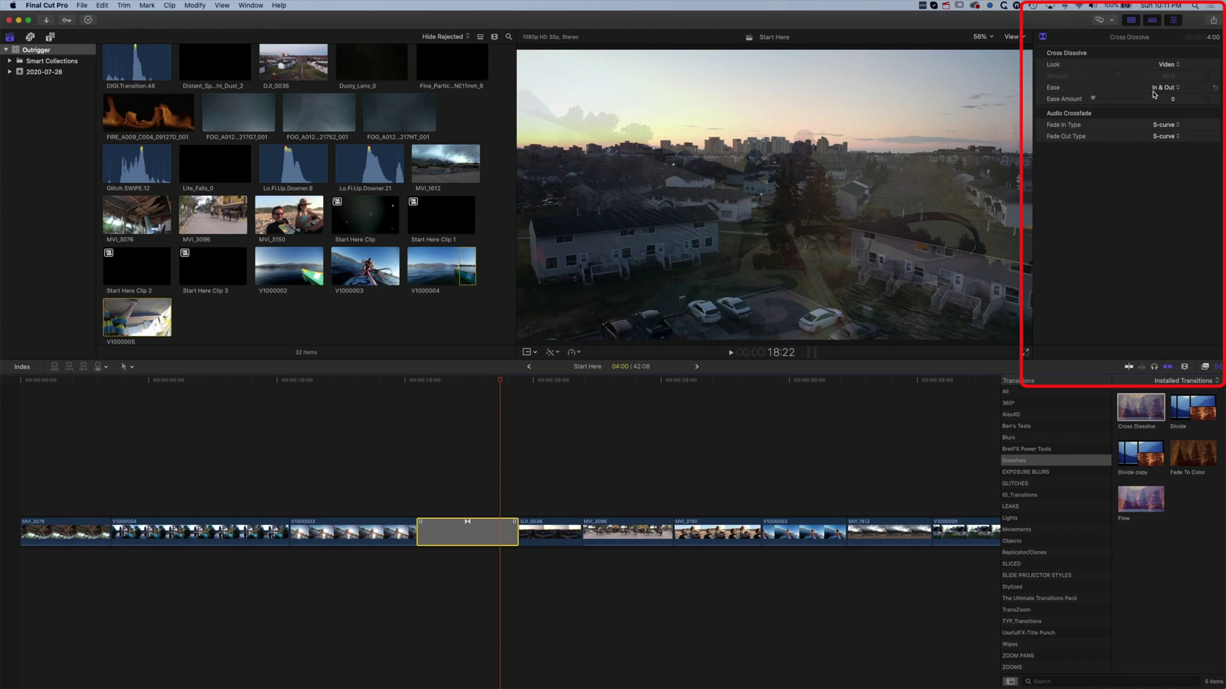
click(1166, 64)
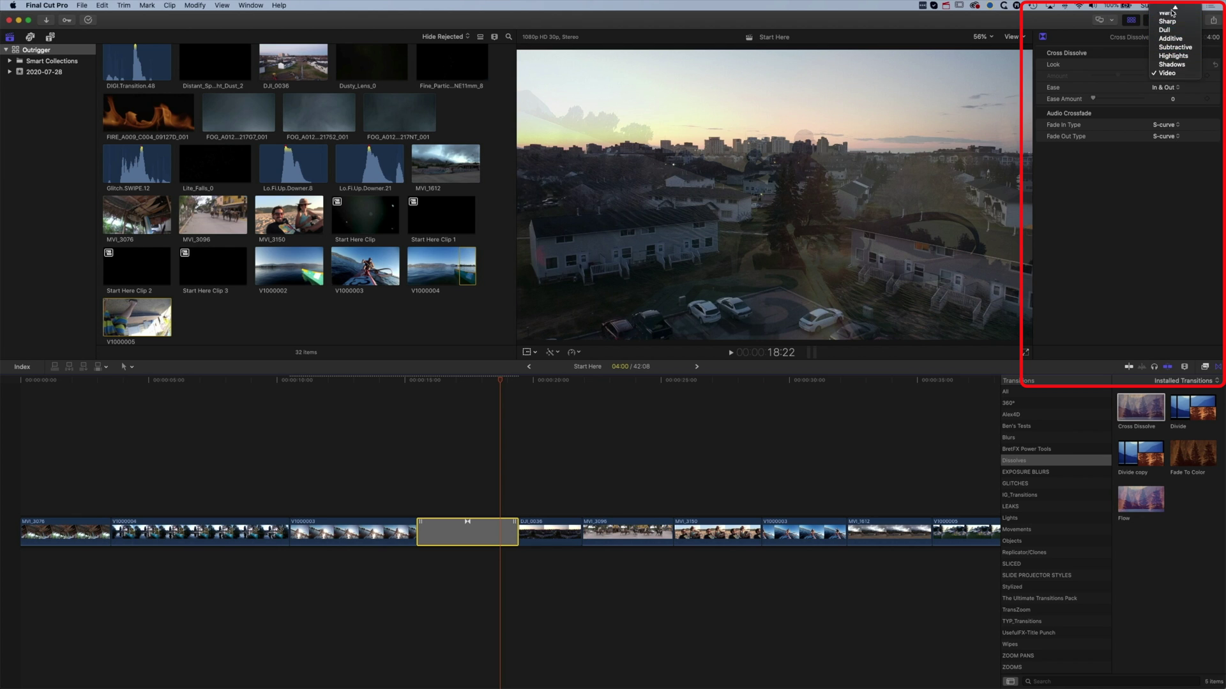
key(Escape)
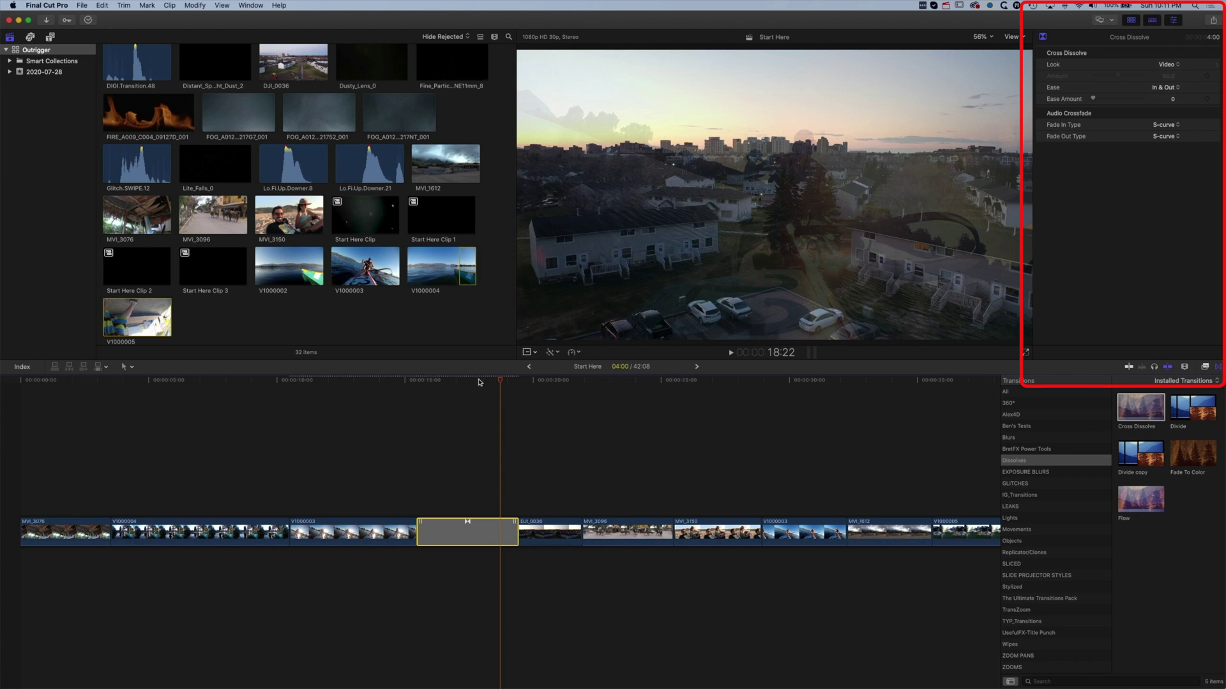
Preview the Additive, Cold and Bright looks on the Cross Dissolve with the playhead inside the transition.
key(j)
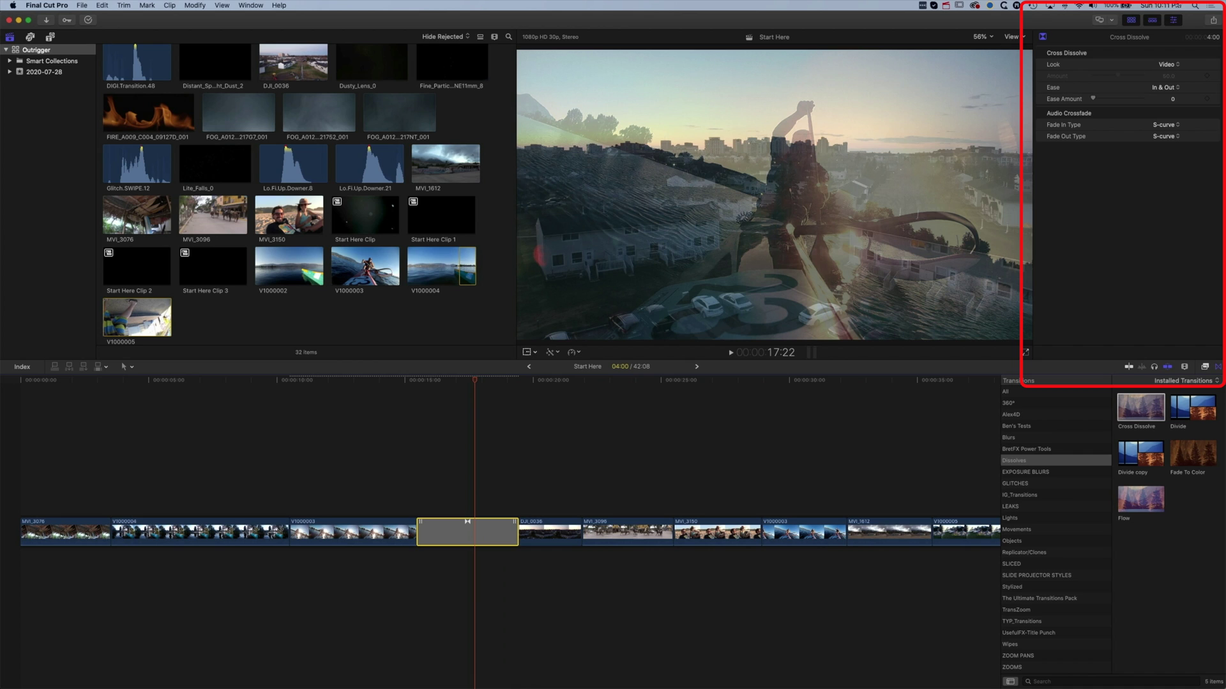
click(1164, 67)
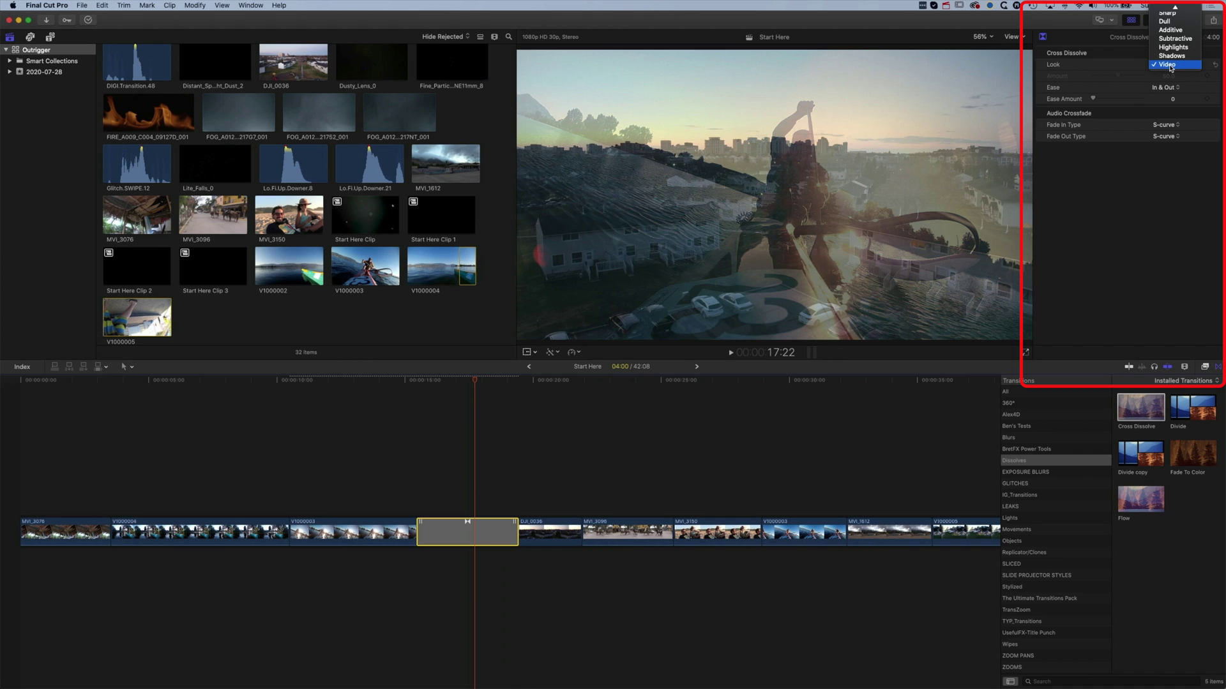
click(1172, 30)
click(1168, 64)
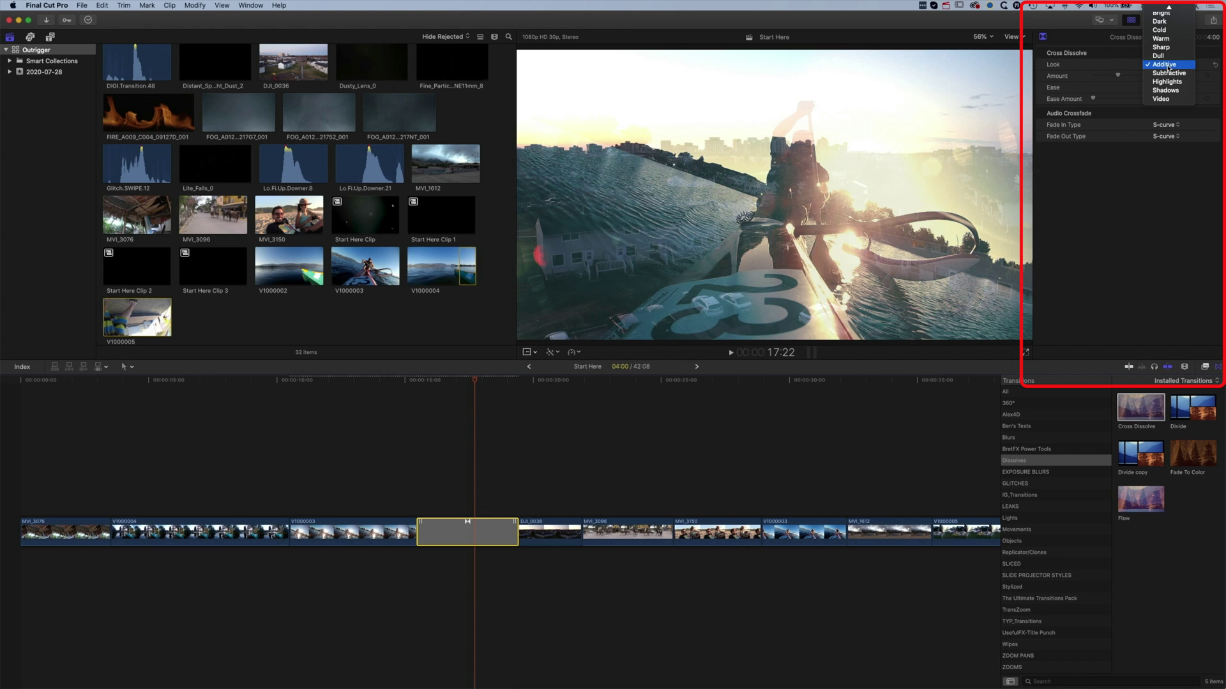
click(1163, 32)
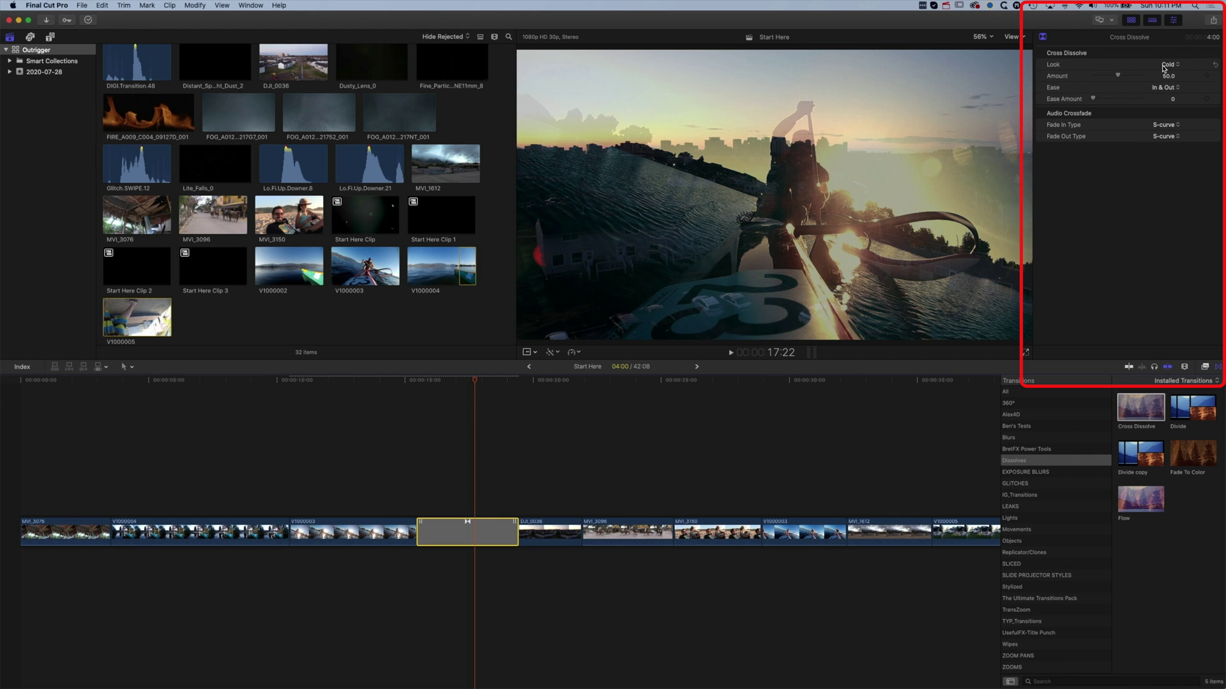
click(1168, 65)
click(1171, 48)
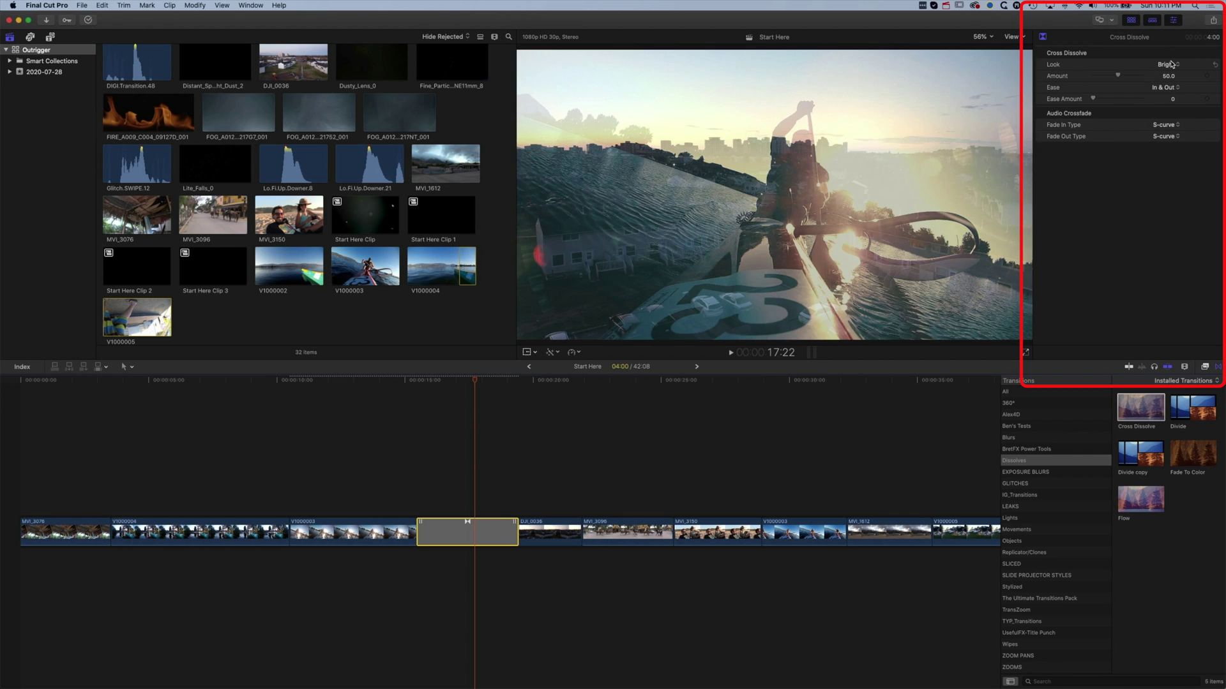
Set the Cross Dissolve's Look to Additive and play through the transition from just before it starts.
click(1171, 65)
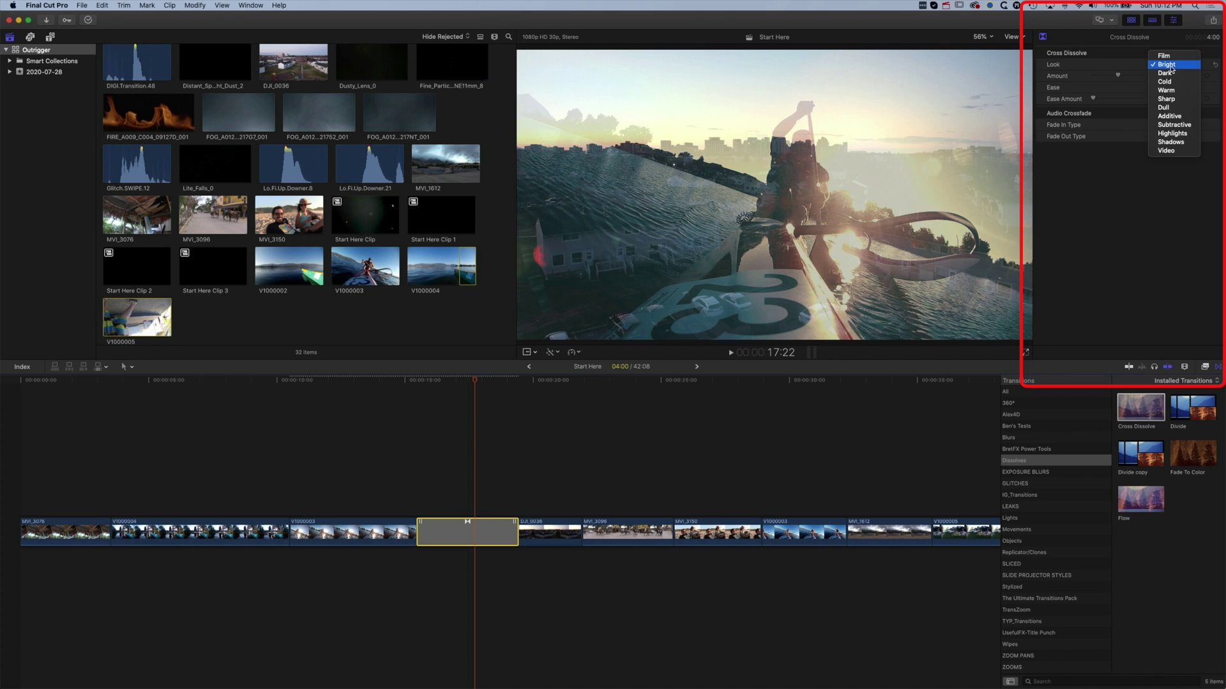
click(1177, 116)
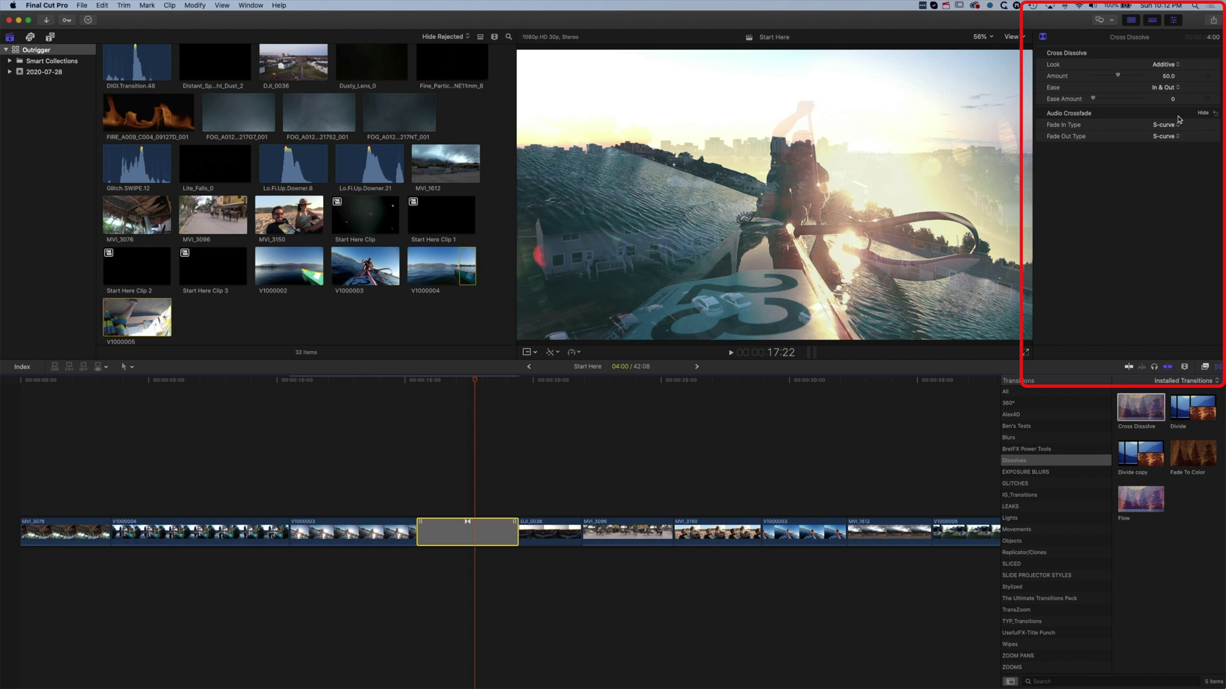
click(391, 381)
key(space)
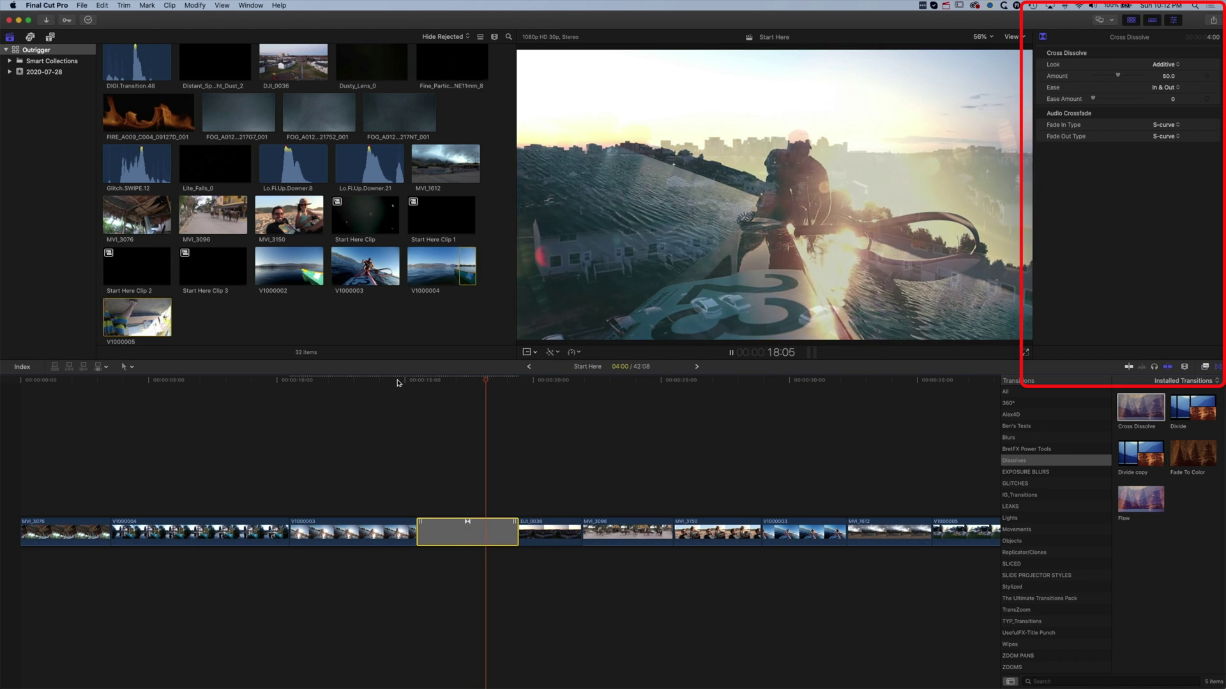
key(space)
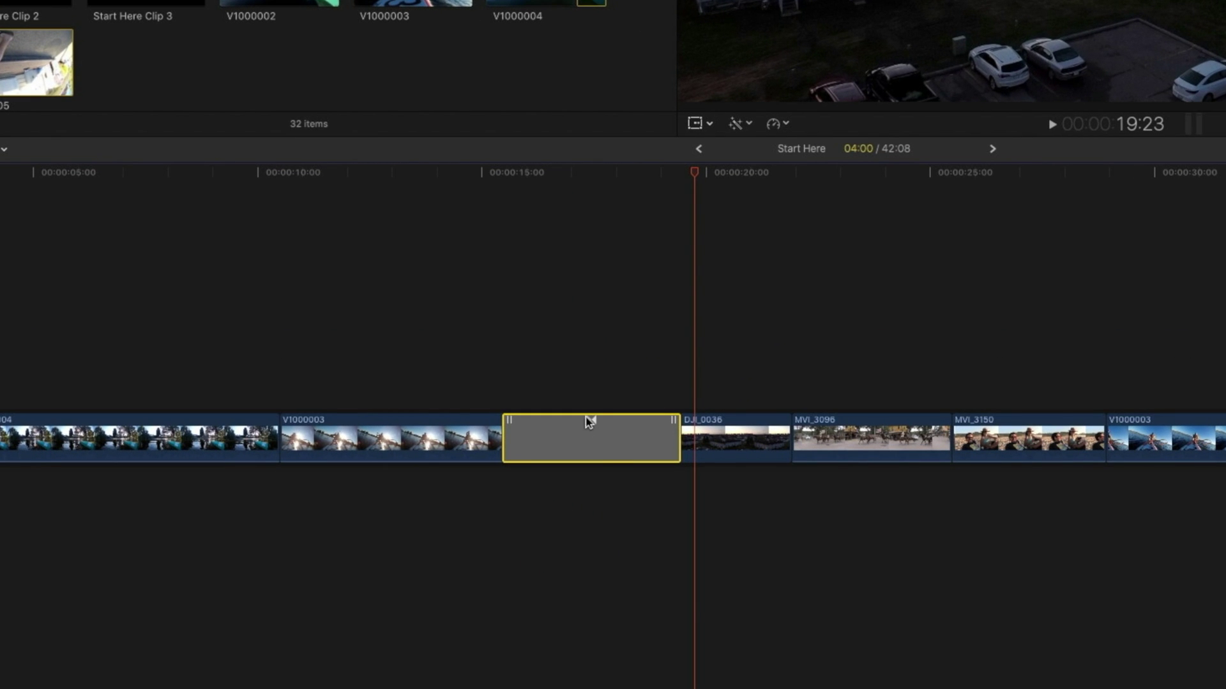
Roll the edit point under the Cross Dissolve between V1000003 and DJI_0036 earlier by 1 second 26 frames.
drag(591, 429, 472, 434)
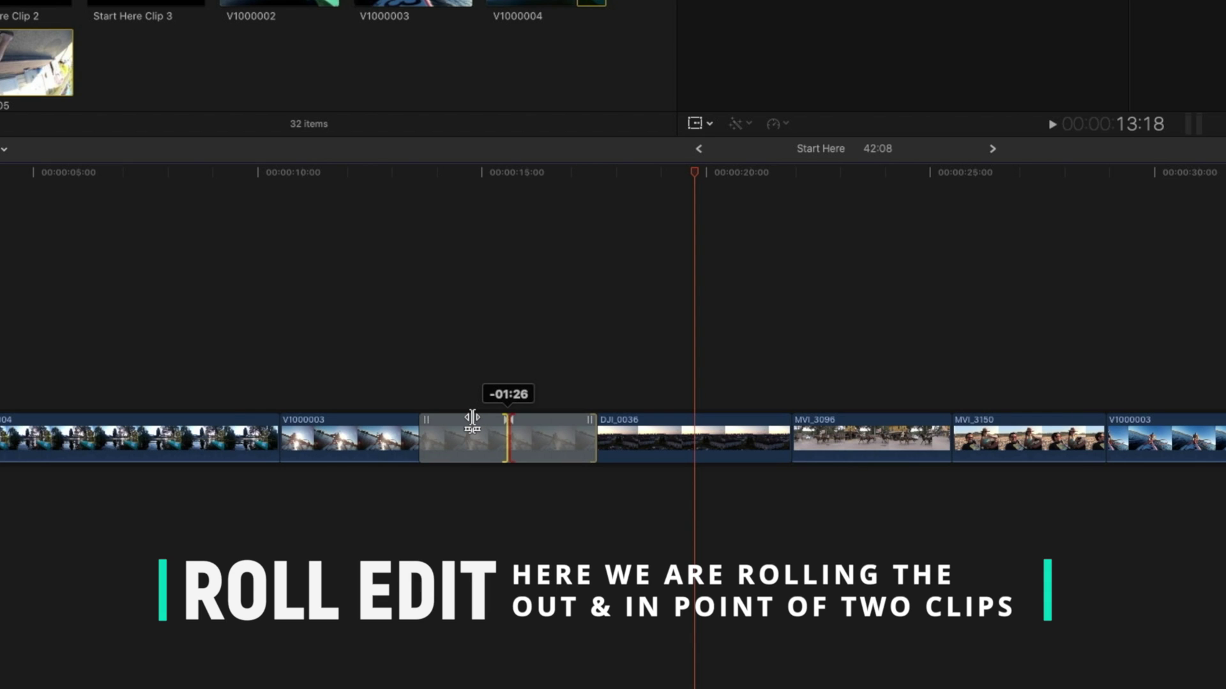
drag(472, 419, 474, 419)
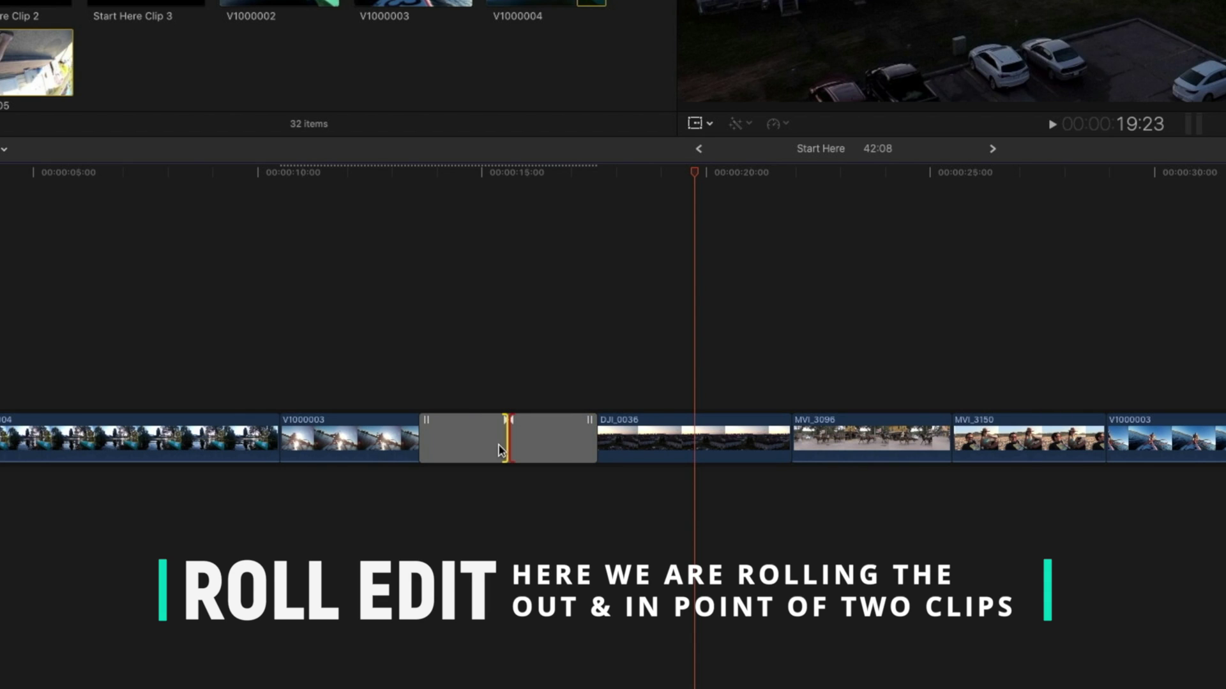
Roll the edit under the Cross Dissolve later, and ripple-trim the ends of V1000003 and DJI_0036 at the transition to lengthen both clips.
click(626, 437)
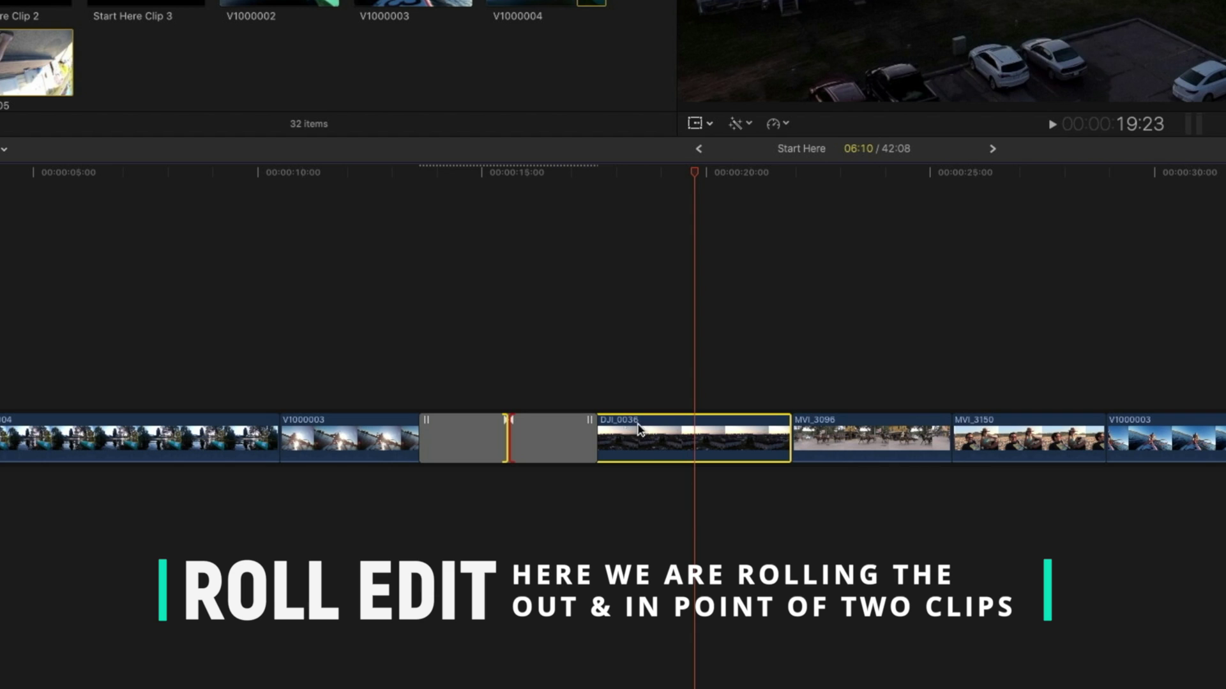
drag(511, 434, 578, 424)
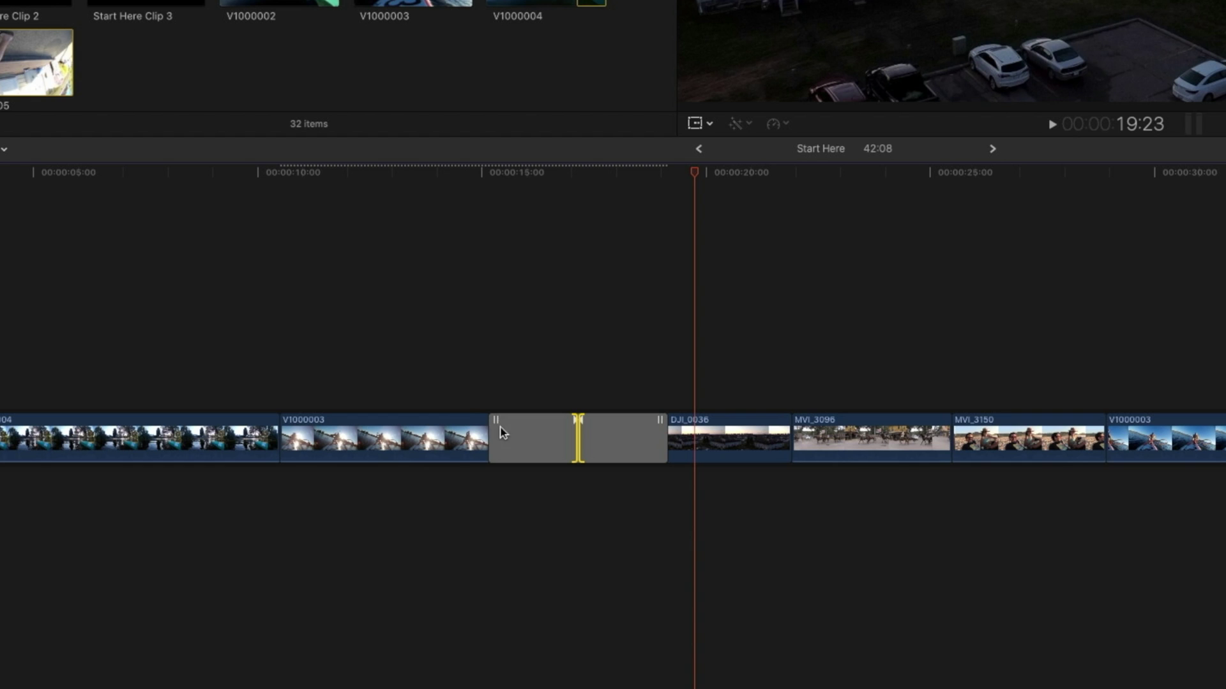
drag(660, 424, 724, 425)
drag(554, 422, 444, 421)
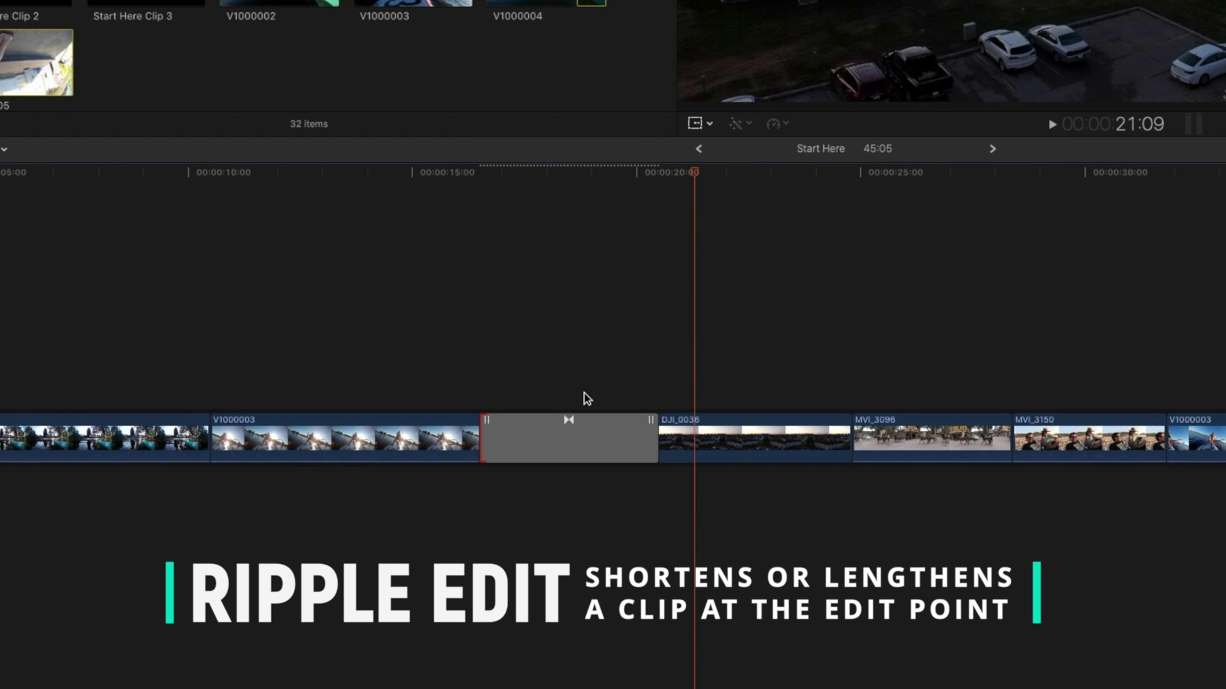
Append the full MVI_3150 clip from the browser after MVI_3076 at the end of the timeline.
scroll(587, 399, right, 10)
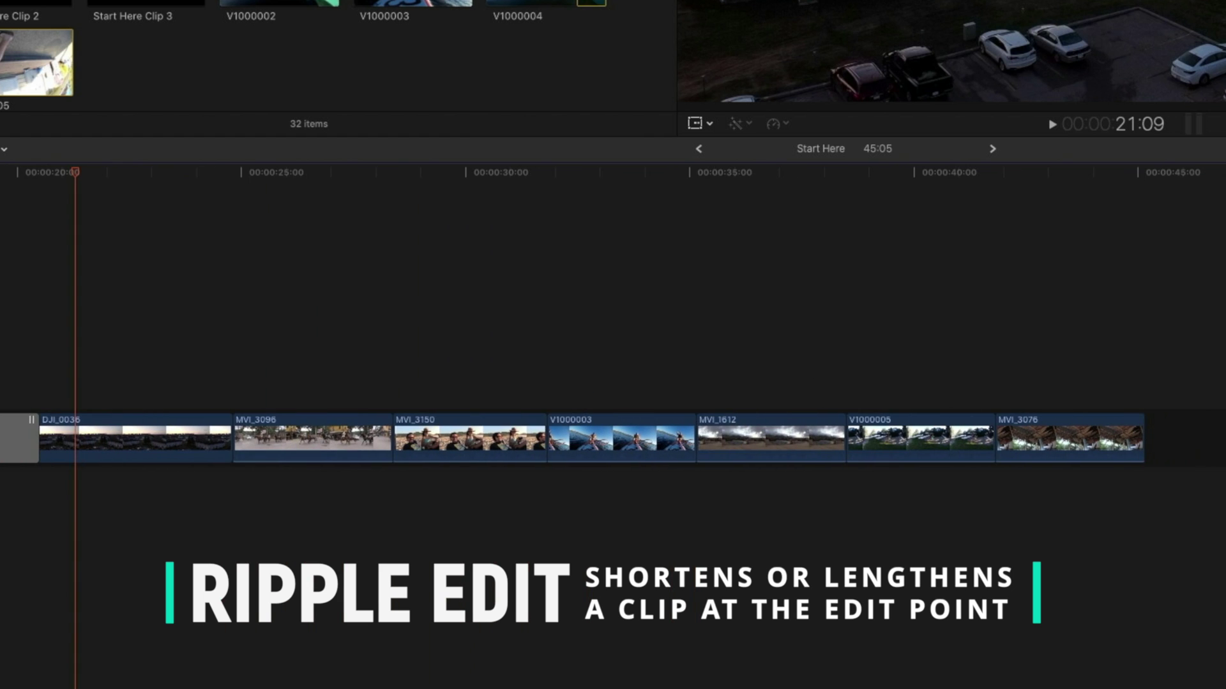
click(1144, 173)
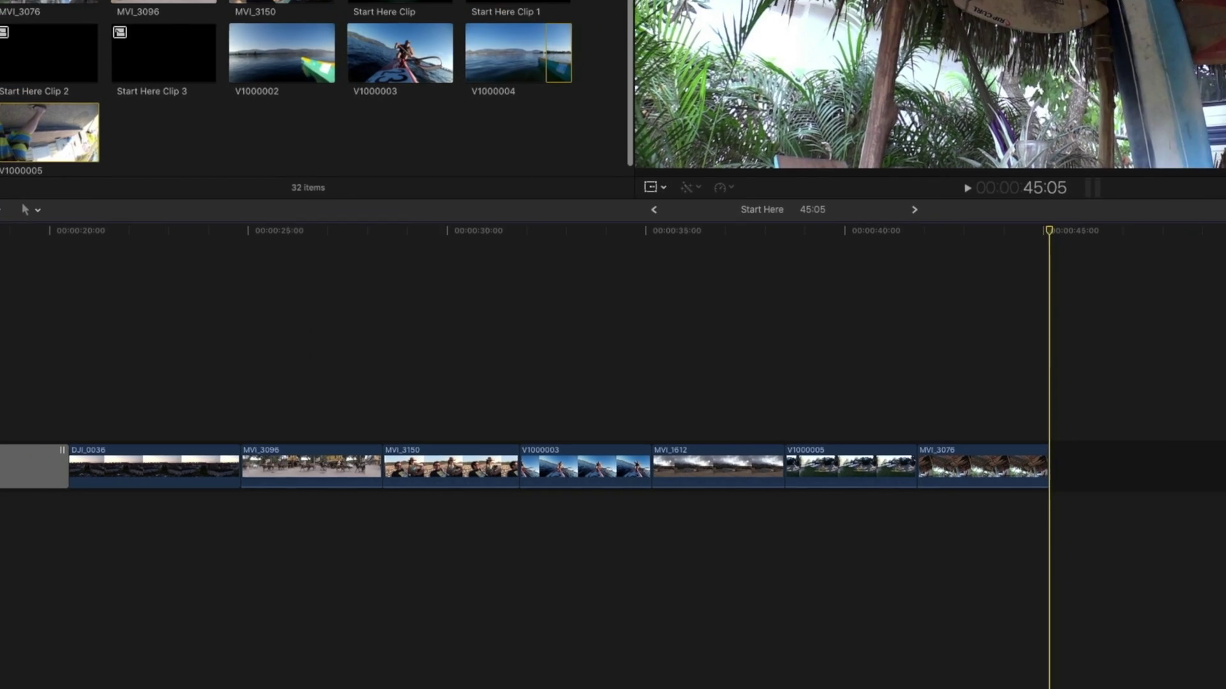
click(290, 216)
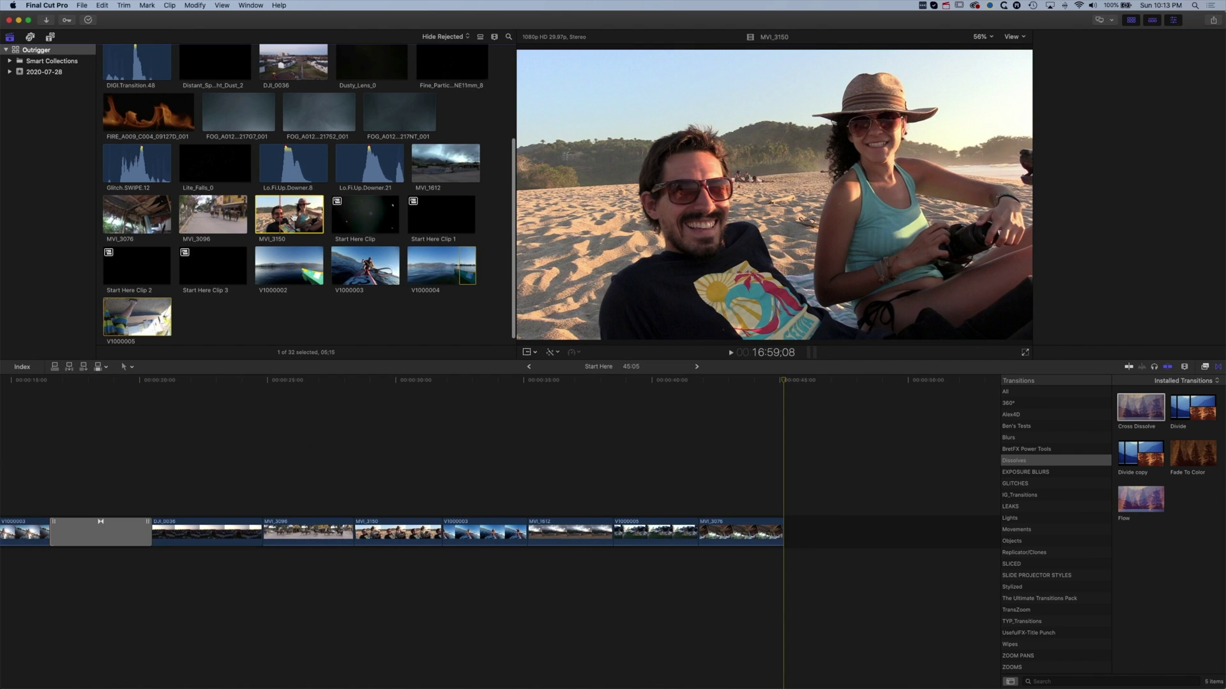
drag(290, 216, 792, 520)
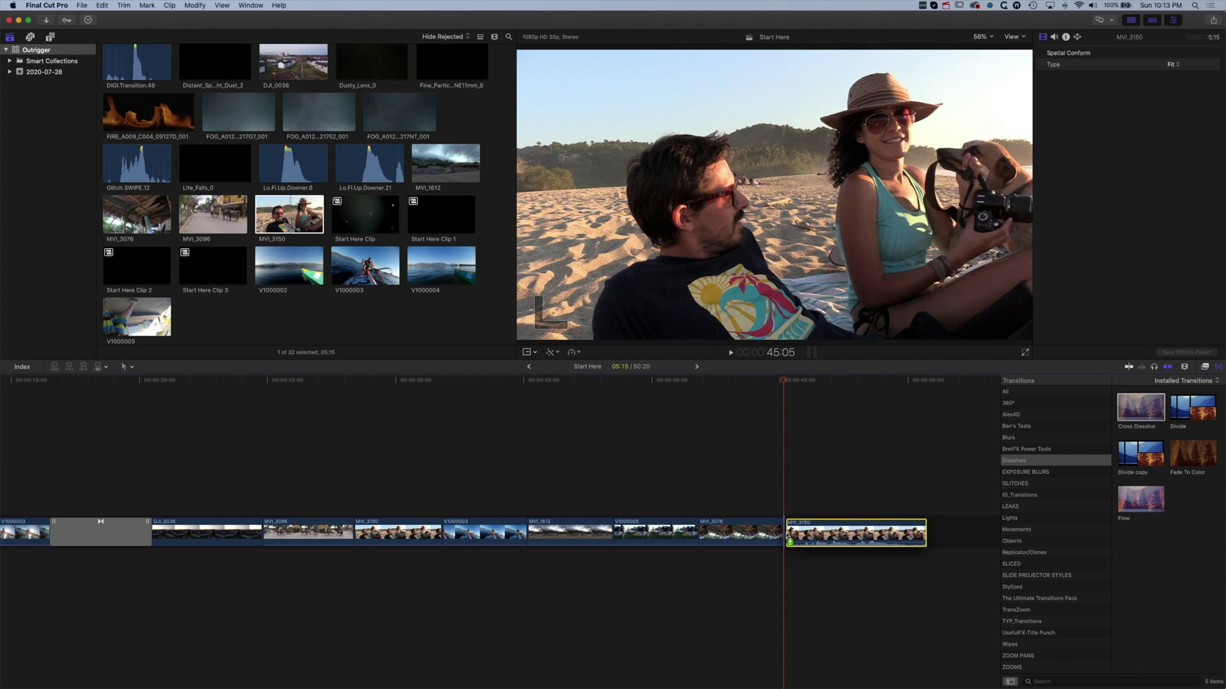
Append the full DJI_0036 clip after the last MVI_3150 and review the cut between the two clips.
scroll(805, 485, right, 5)
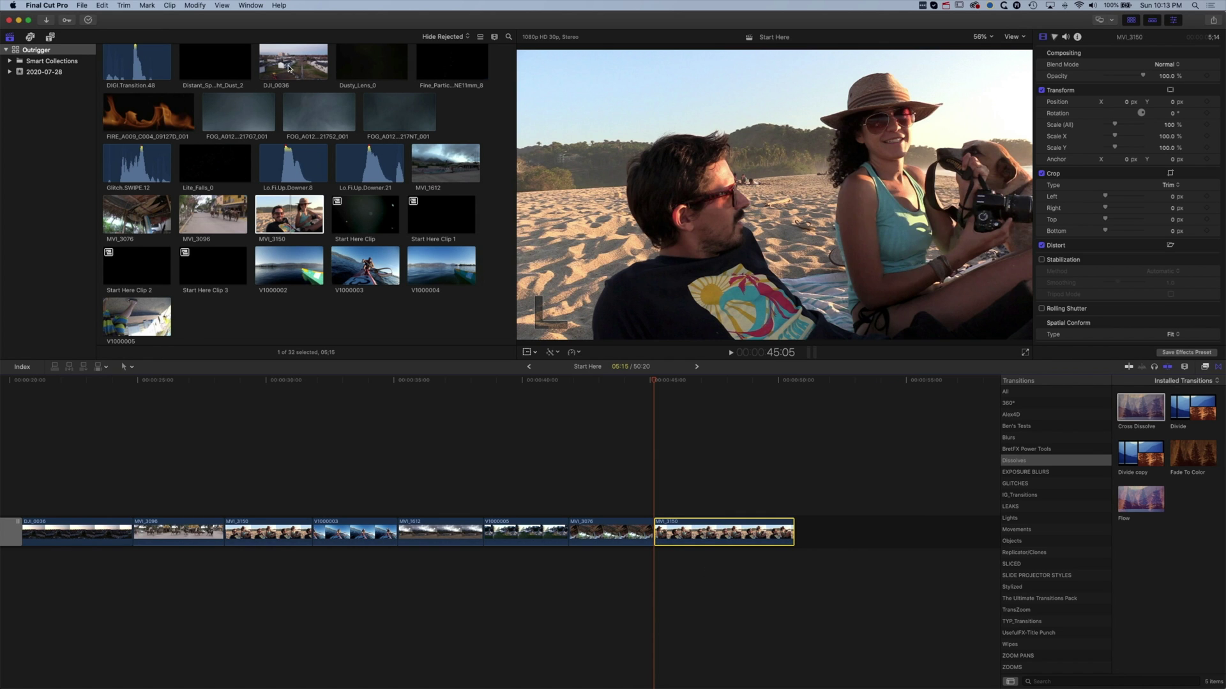
click(289, 68)
drag(288, 69, 823, 494)
scroll(815, 495, right, 5)
drag(367, 383, 418, 387)
click(419, 387)
key(space)
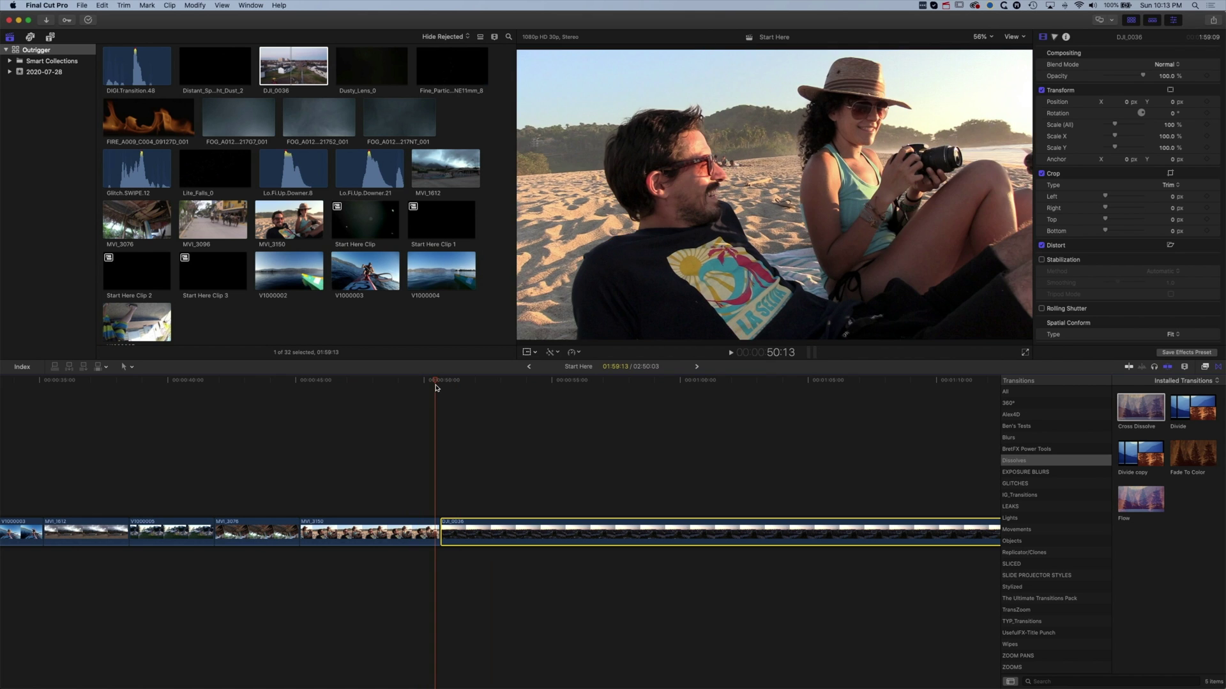
click(447, 387)
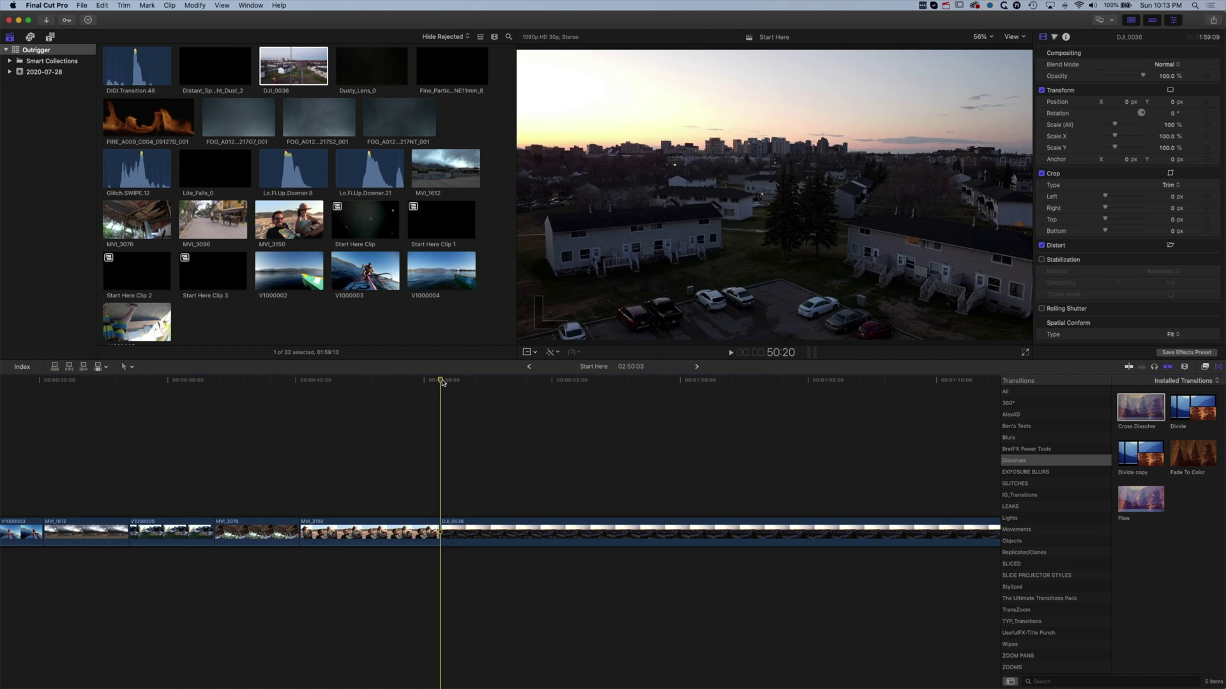
Try a Cross Dissolve between the appended MVI_3150 and DJI_0036 using overlapped media, and undo it.
drag(1124, 402, 440, 530)
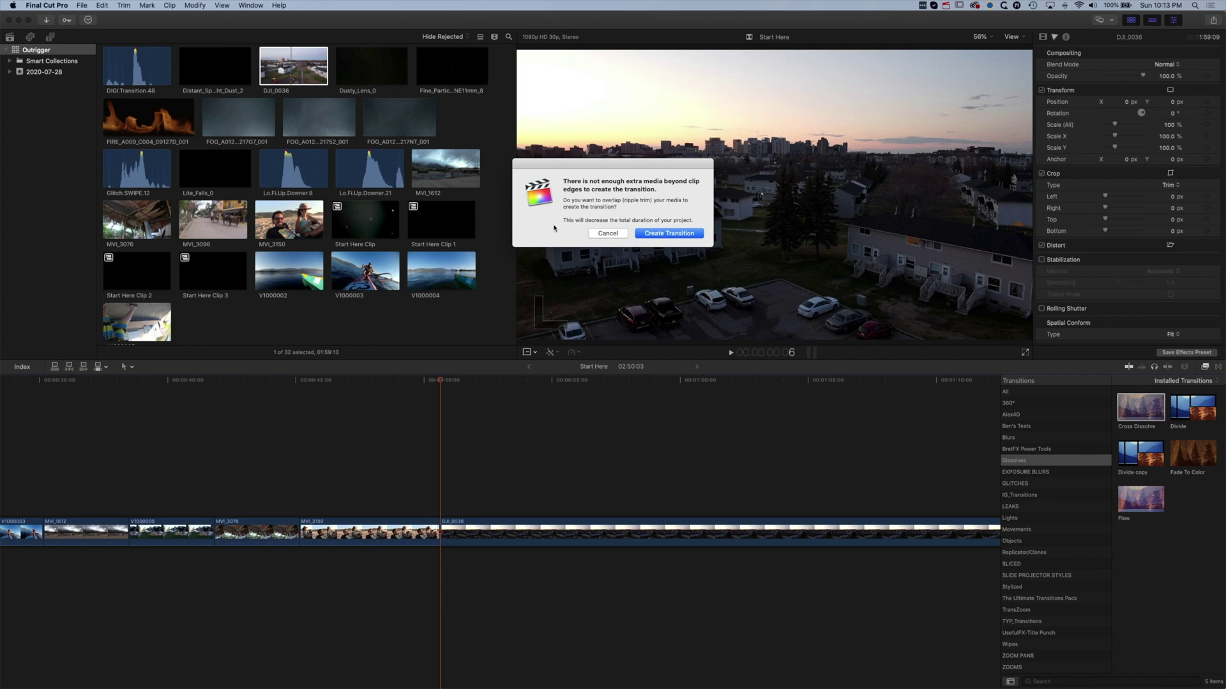
click(669, 234)
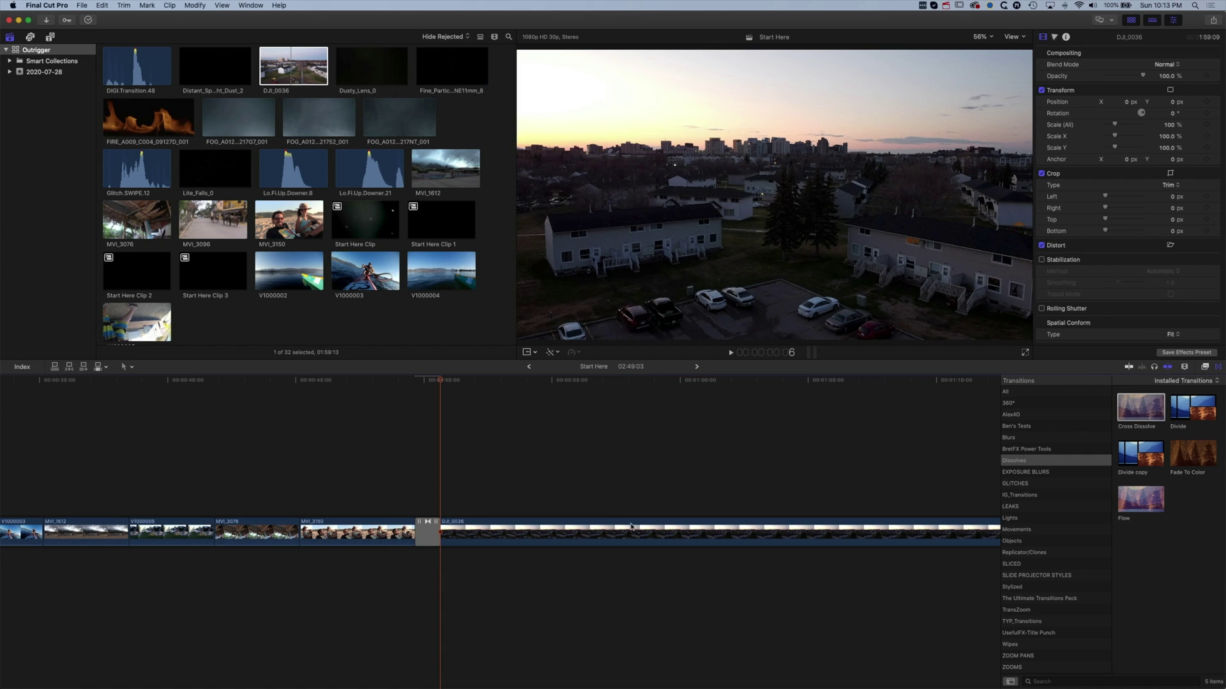
key(super+z)
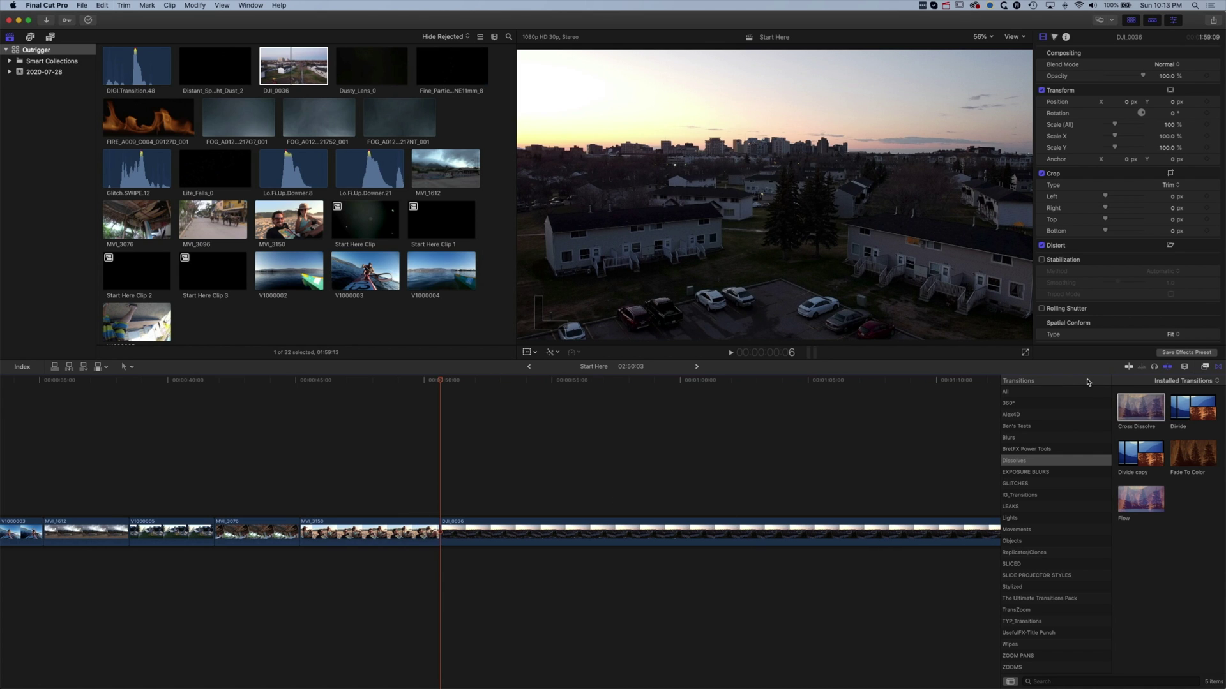
Create a Cross Dissolve between the appended MVI_3150 and DJI_0036 by overlapping their media, and scrub back to the transition's start.
drag(1140, 409, 435, 533)
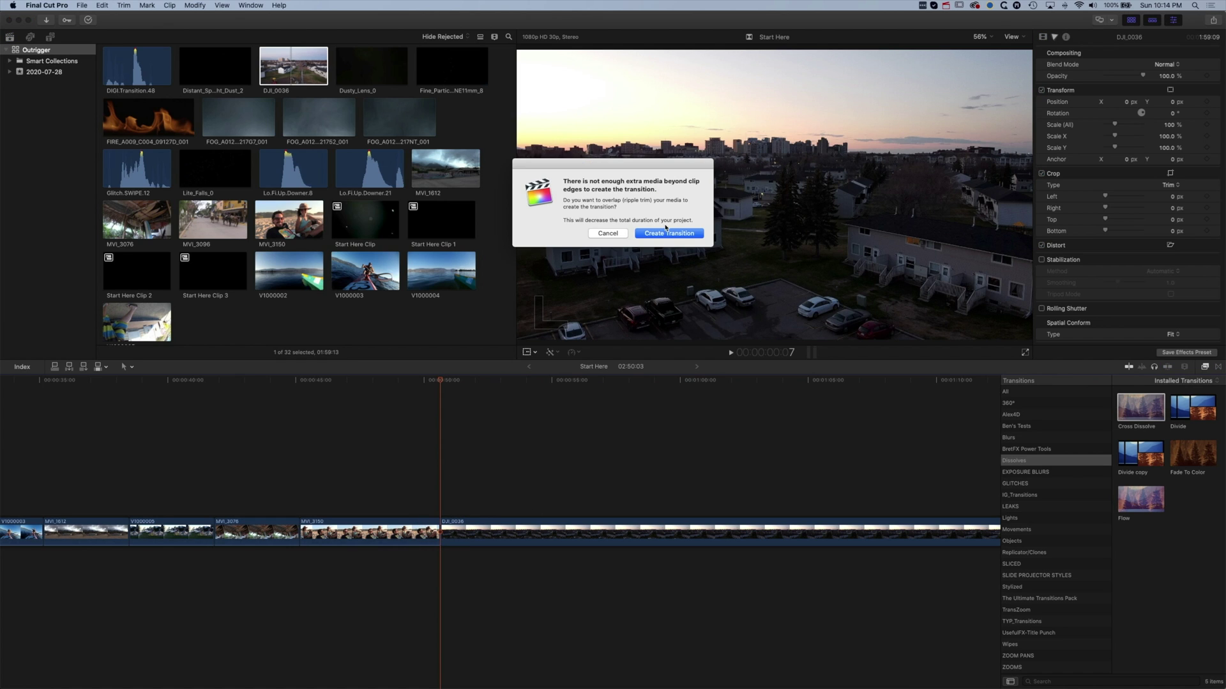
click(662, 234)
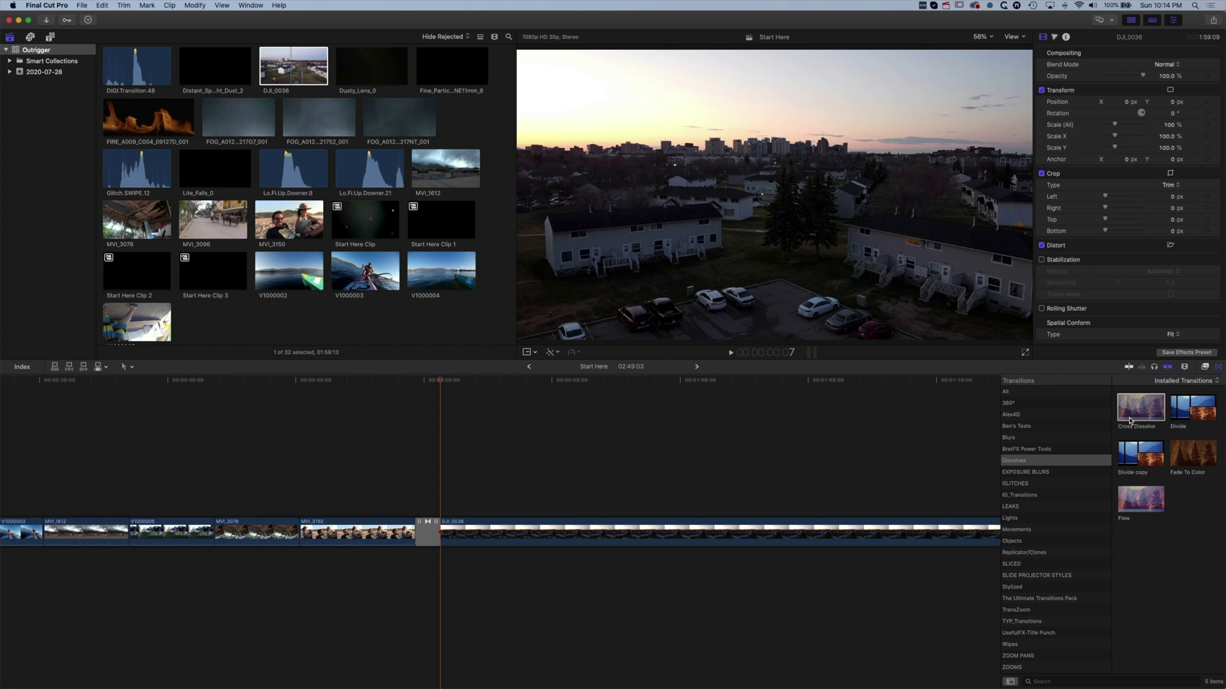
click(428, 532)
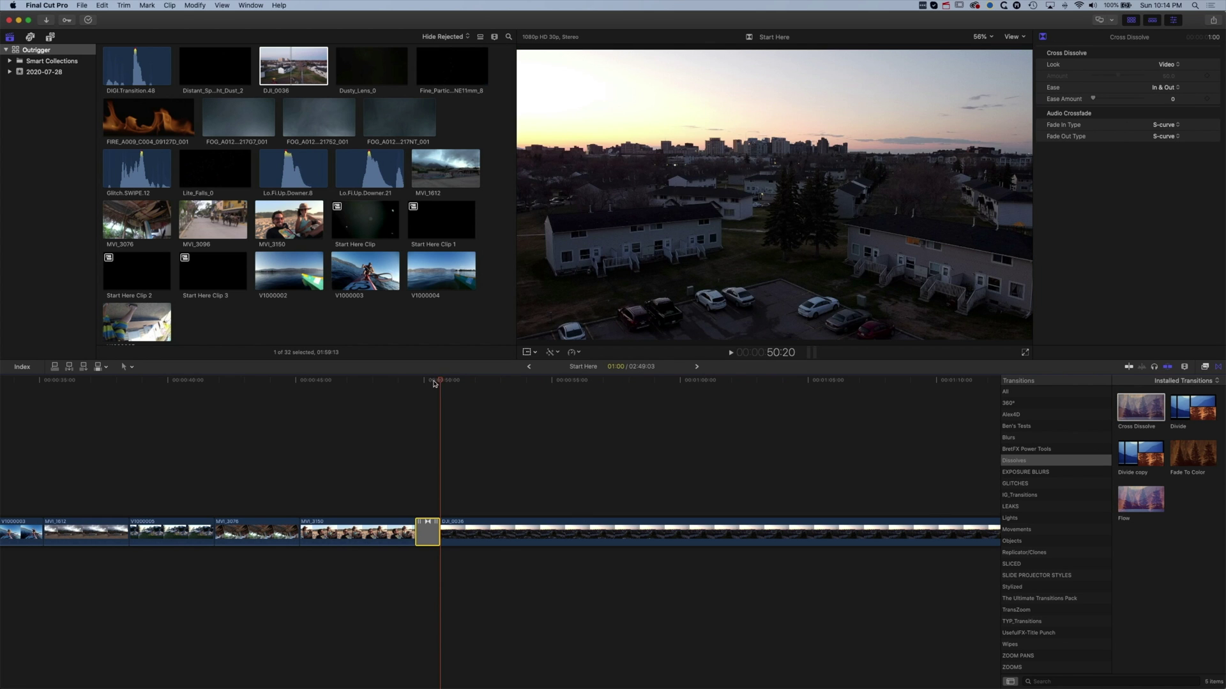
drag(434, 384, 420, 386)
Add a Fade To Color transition between the earlier MVI_3150 and V1000003 and play through it.
scroll(405, 391, left, 15)
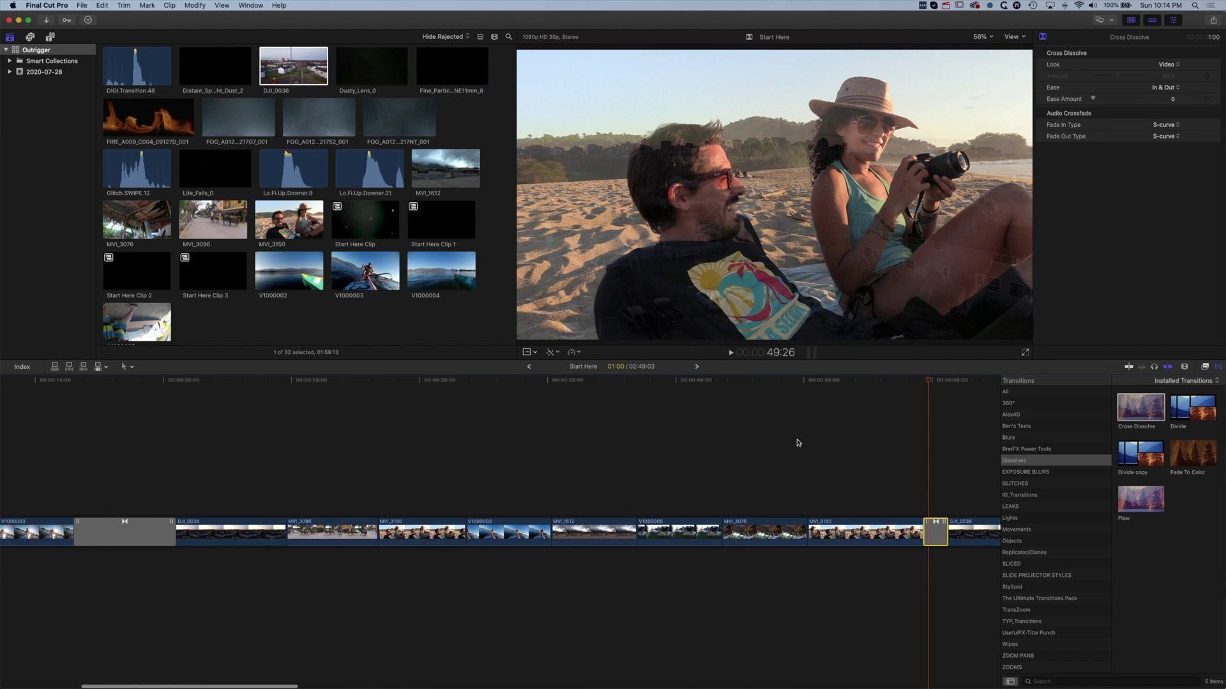
click(1189, 454)
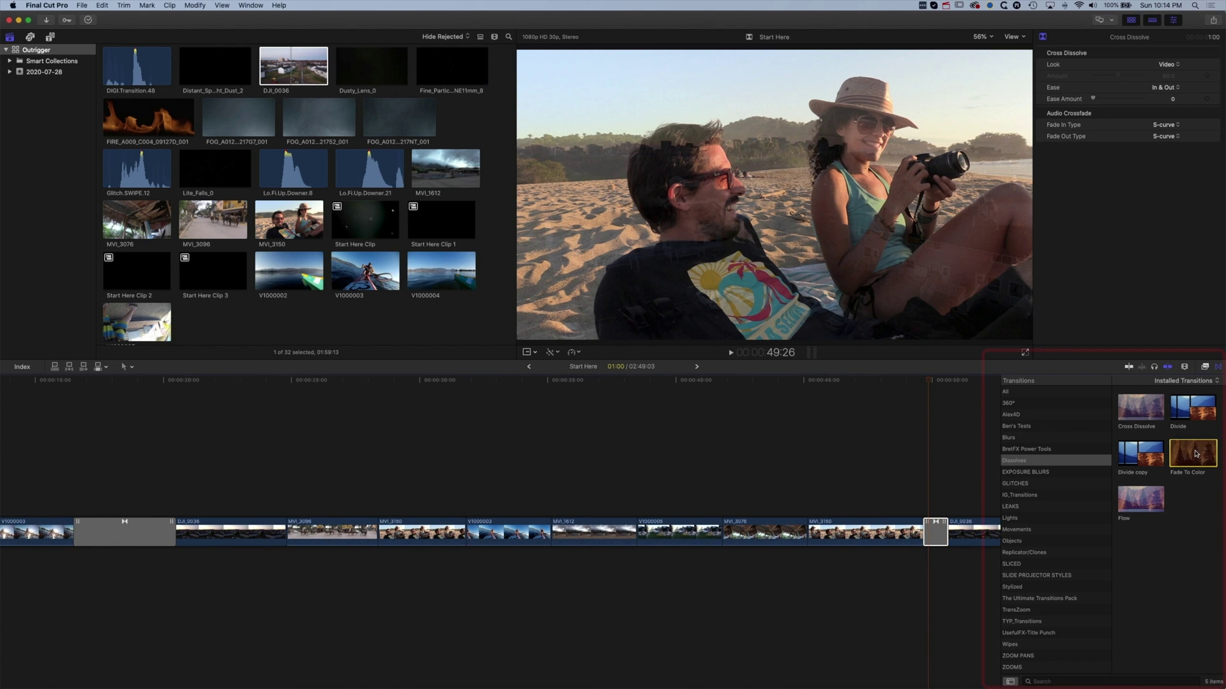
drag(1189, 454, 466, 533)
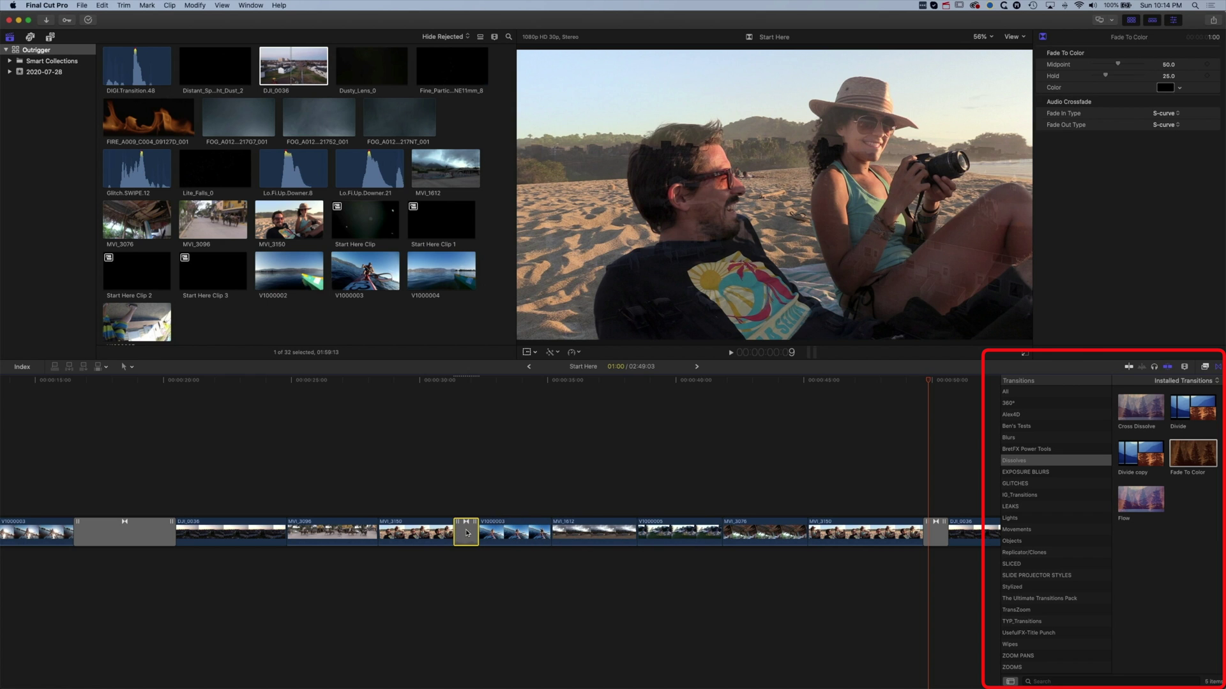
drag(466, 383, 435, 382)
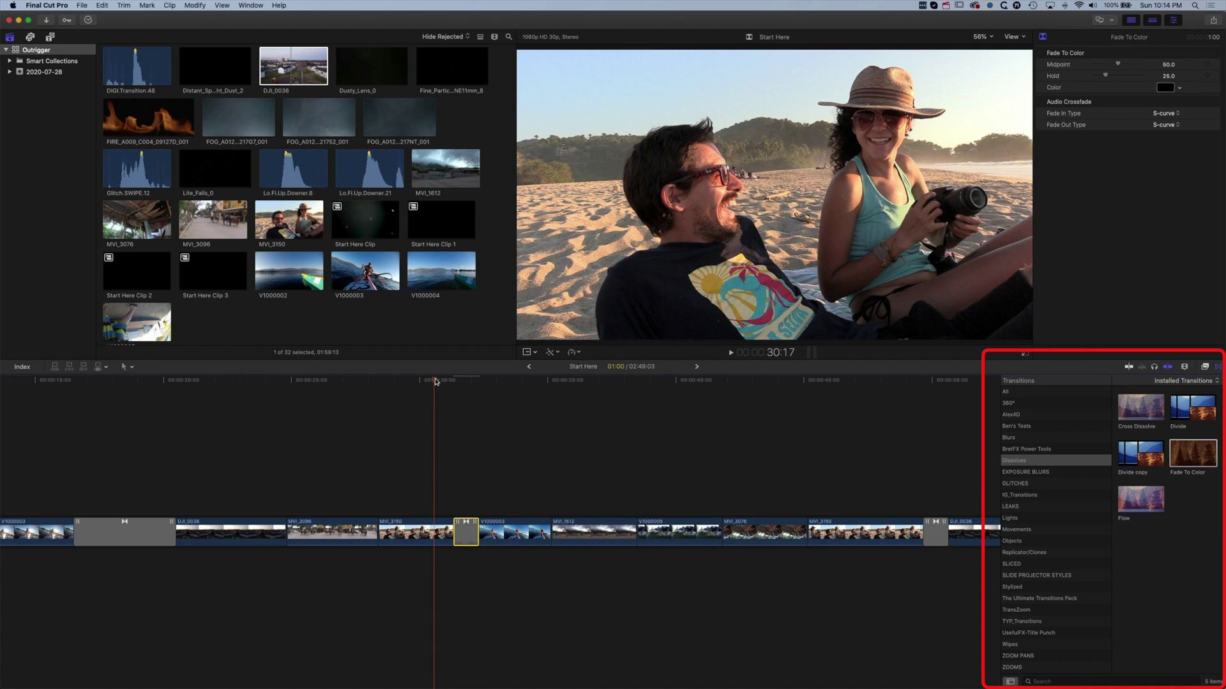
key(space)
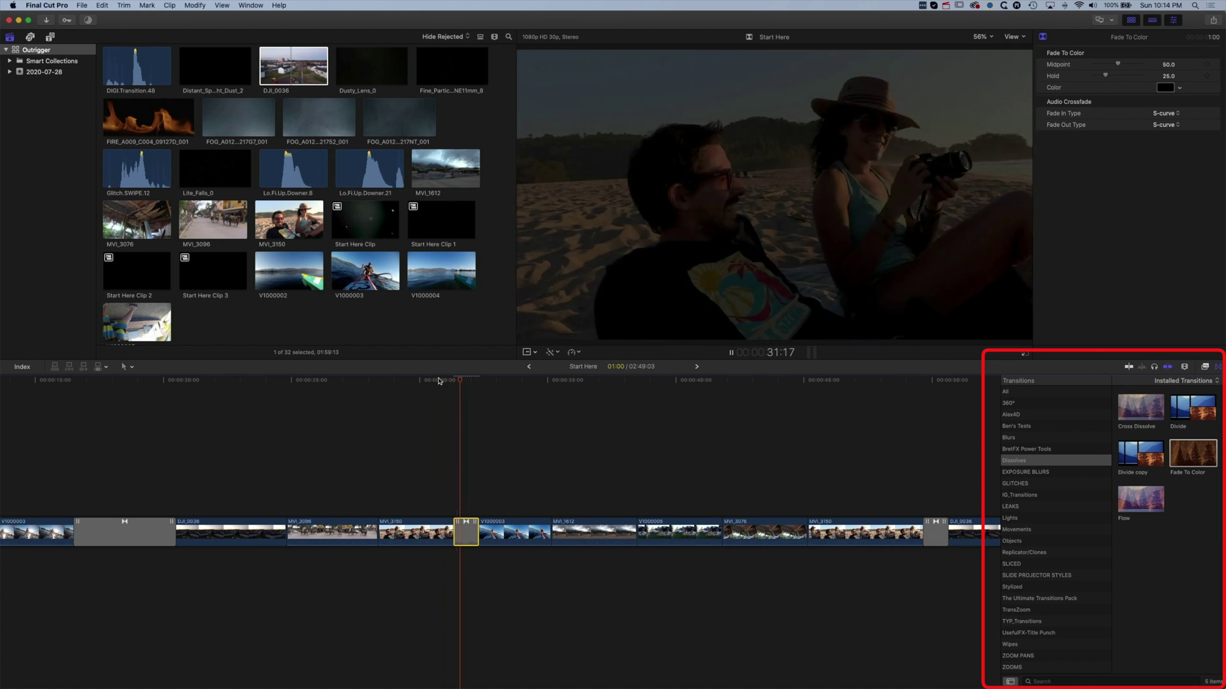
key(space)
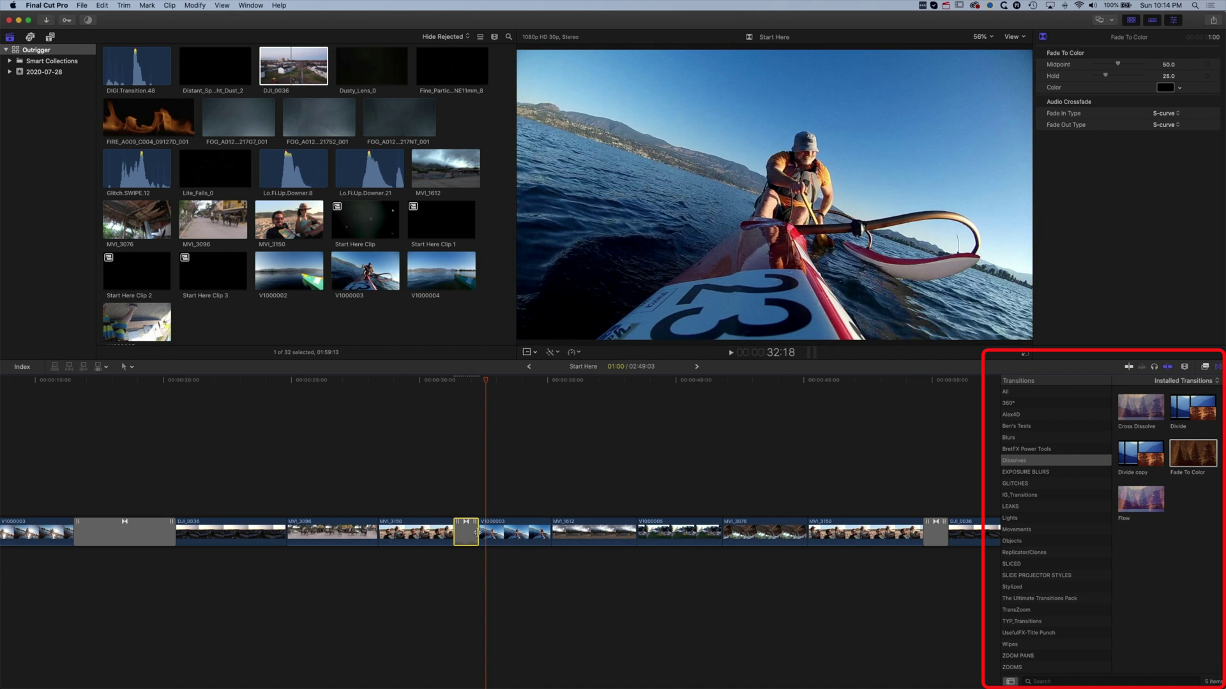
Set the Fade To Color transition's Color to magenta and play through it from just before its start.
click(462, 535)
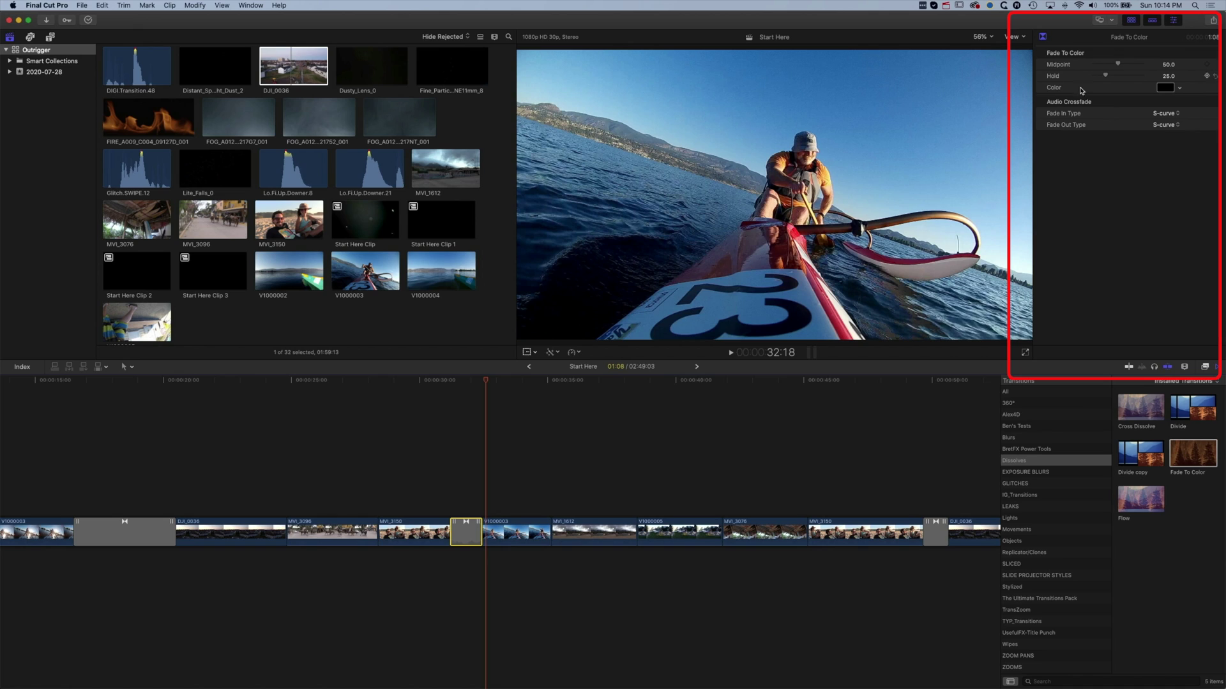
click(1179, 89)
drag(1173, 97, 1142, 167)
click(447, 379)
key(space)
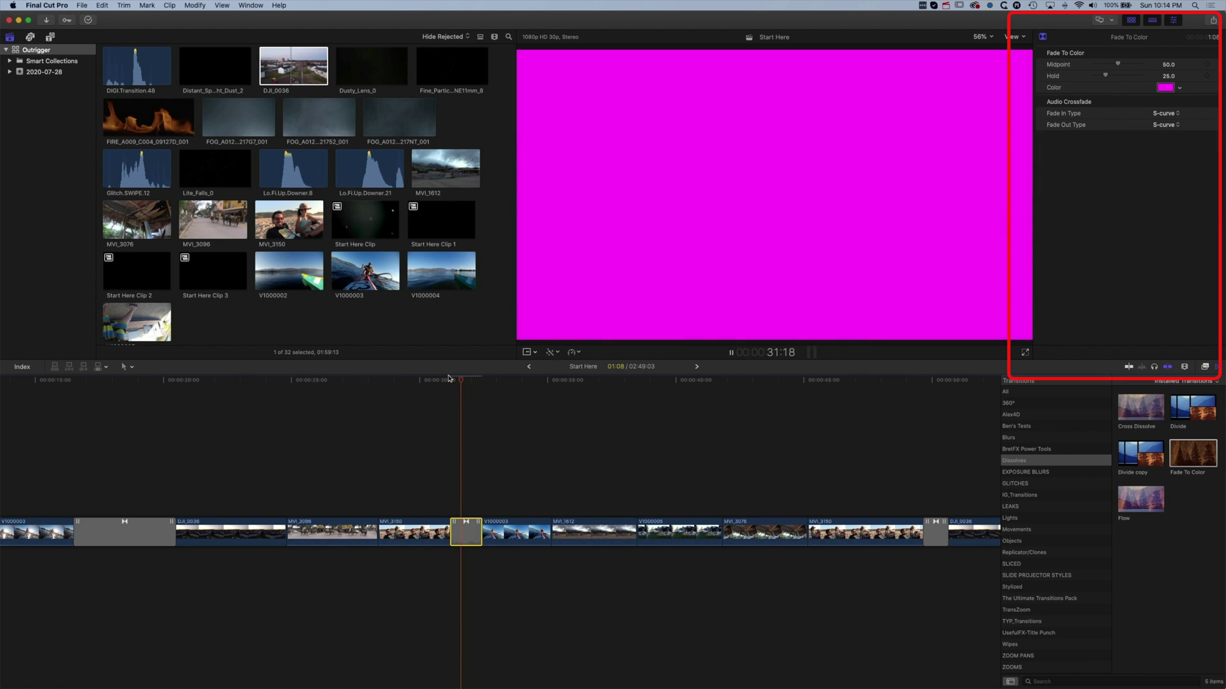
key(space)
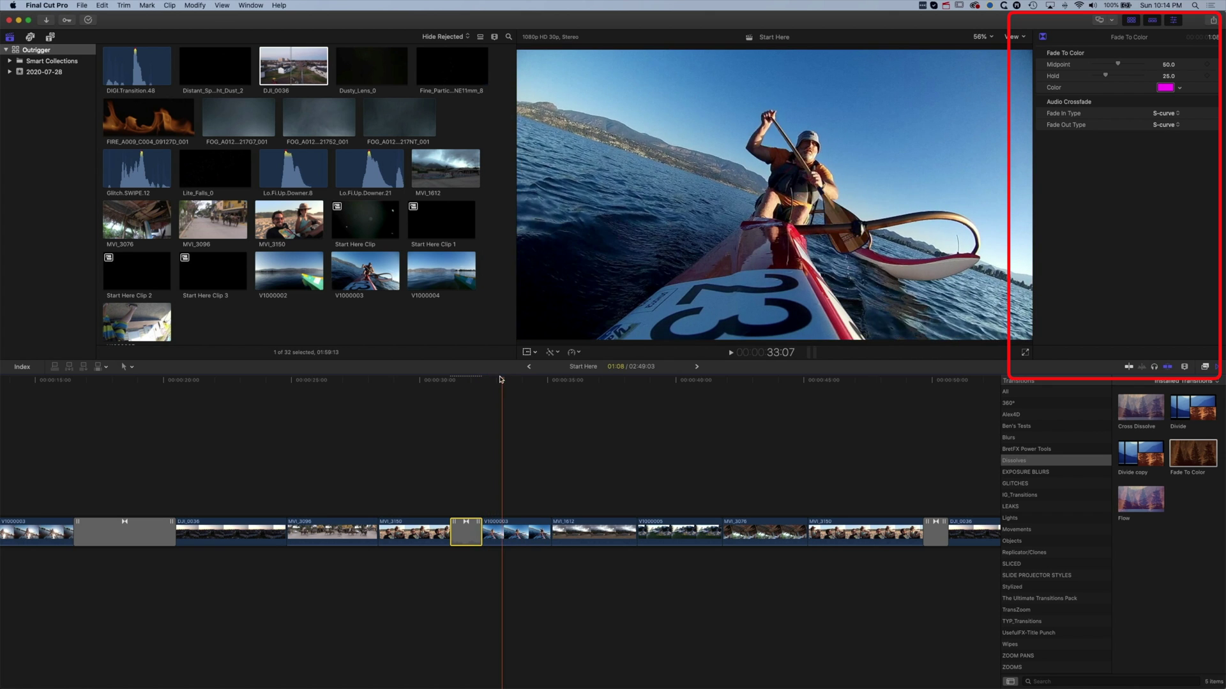
Set the Fade To Color's Hold to 72, lengthen the transition to 2 seconds 13 frames, and play through it.
key(Up)
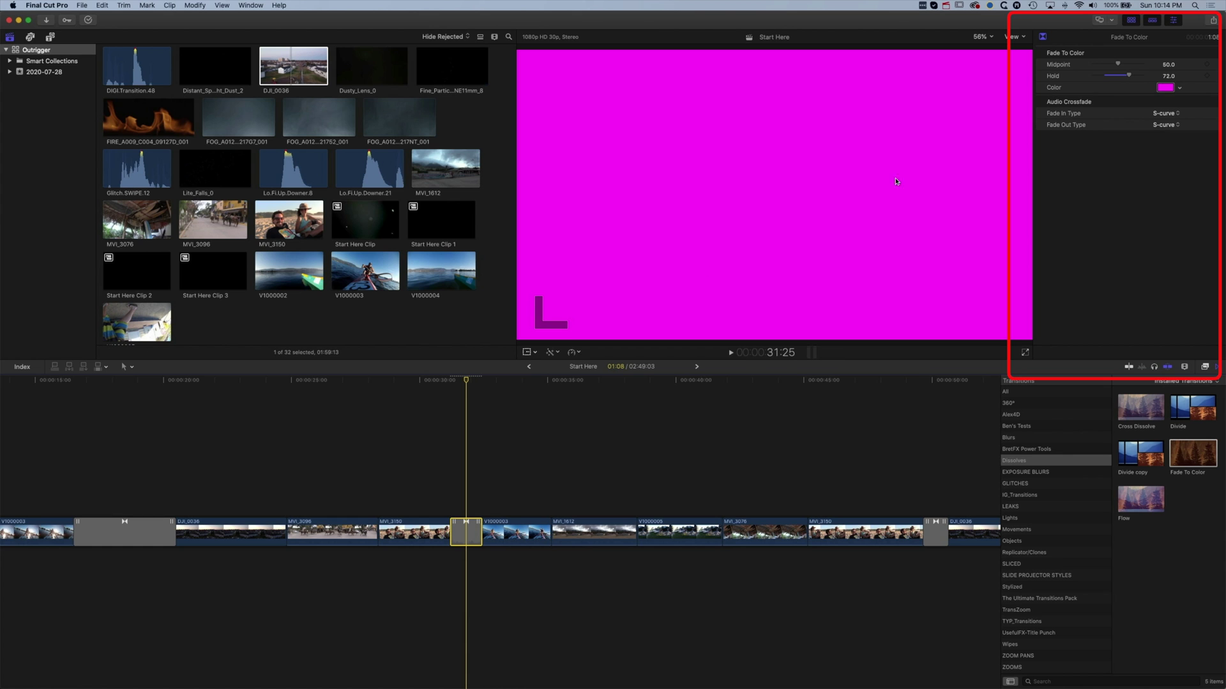
mouse_move(472, 528)
mouse_down()
mouse_move(432, 529)
mouse_move(449, 529)
mouse_up()
click(382, 380)
key(space)
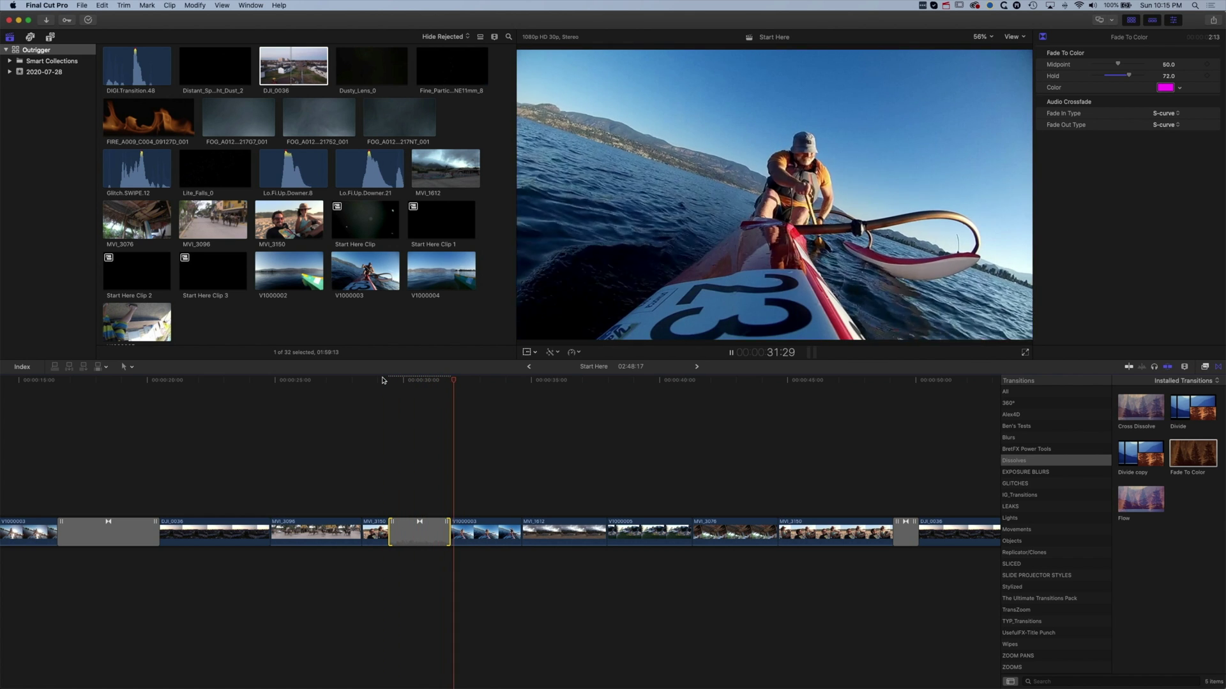
key(space)
Set the Fade To Color's Hold to 79 and scrub through the beginning of the transition.
mouse_move(401, 381)
mouse_down()
mouse_move(432, 381)
mouse_move(404, 383)
mouse_up()
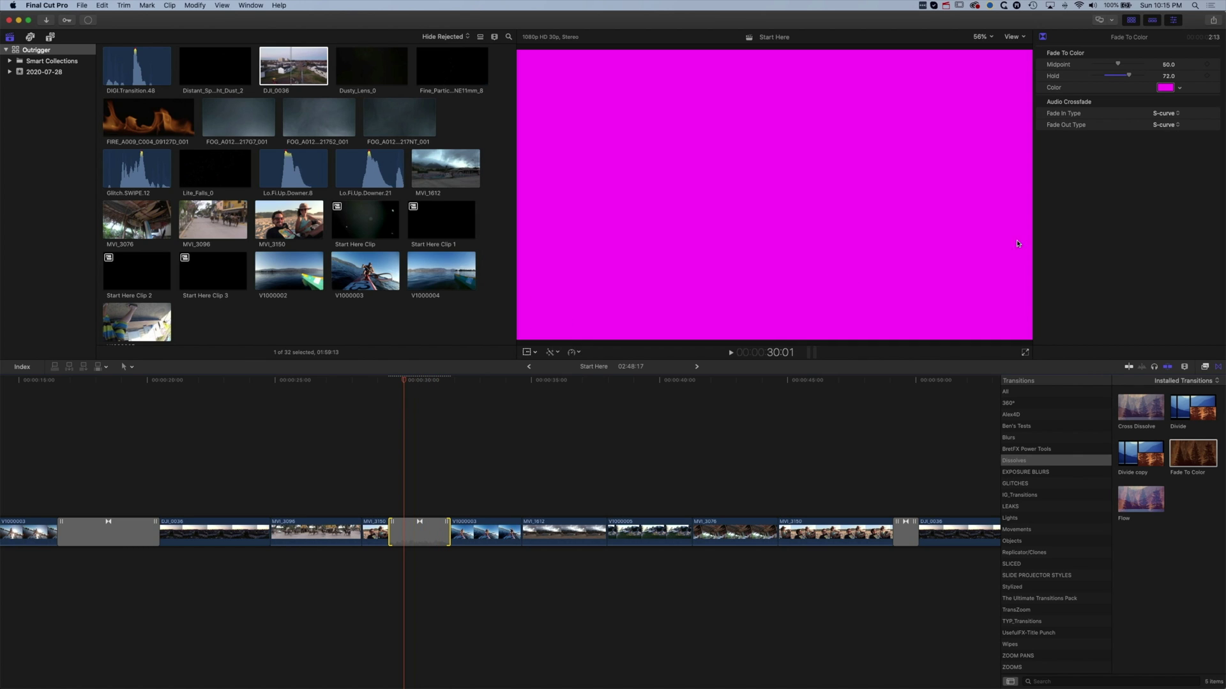
drag(1131, 77, 1138, 78)
drag(405, 385, 412, 385)
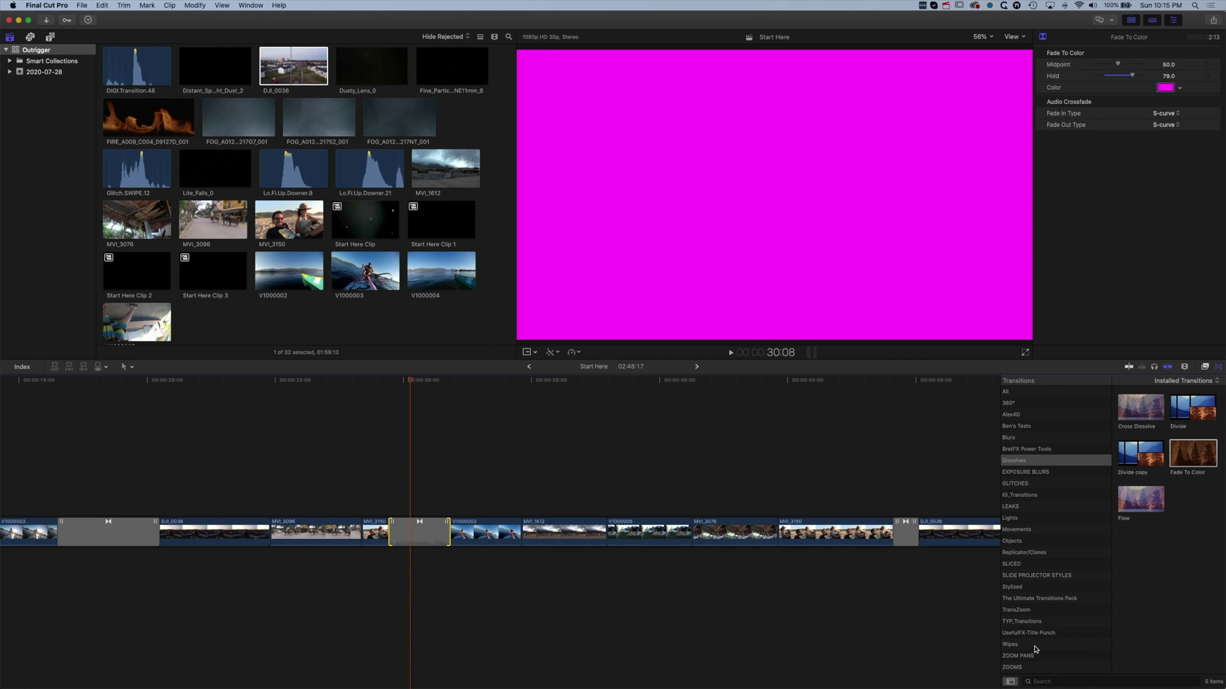
Try a Clock wipe between MVI_1612 and V1000005, play through it, and delete the transition.
click(1034, 645)
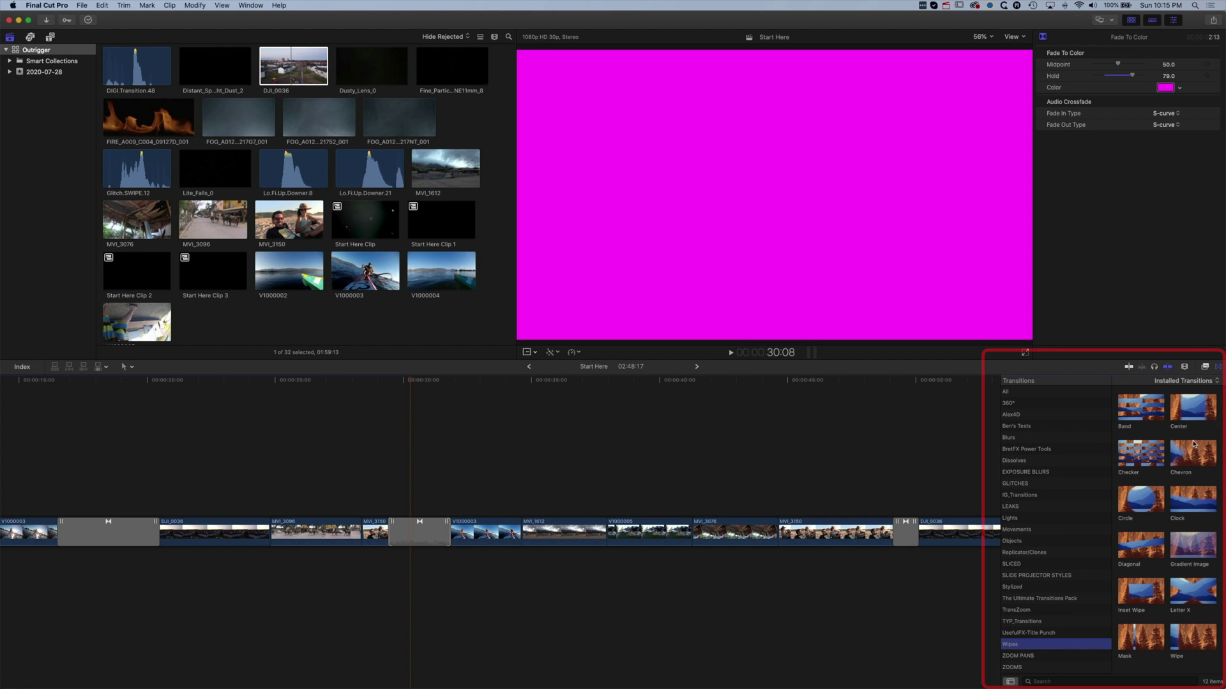
drag(1185, 511, 602, 533)
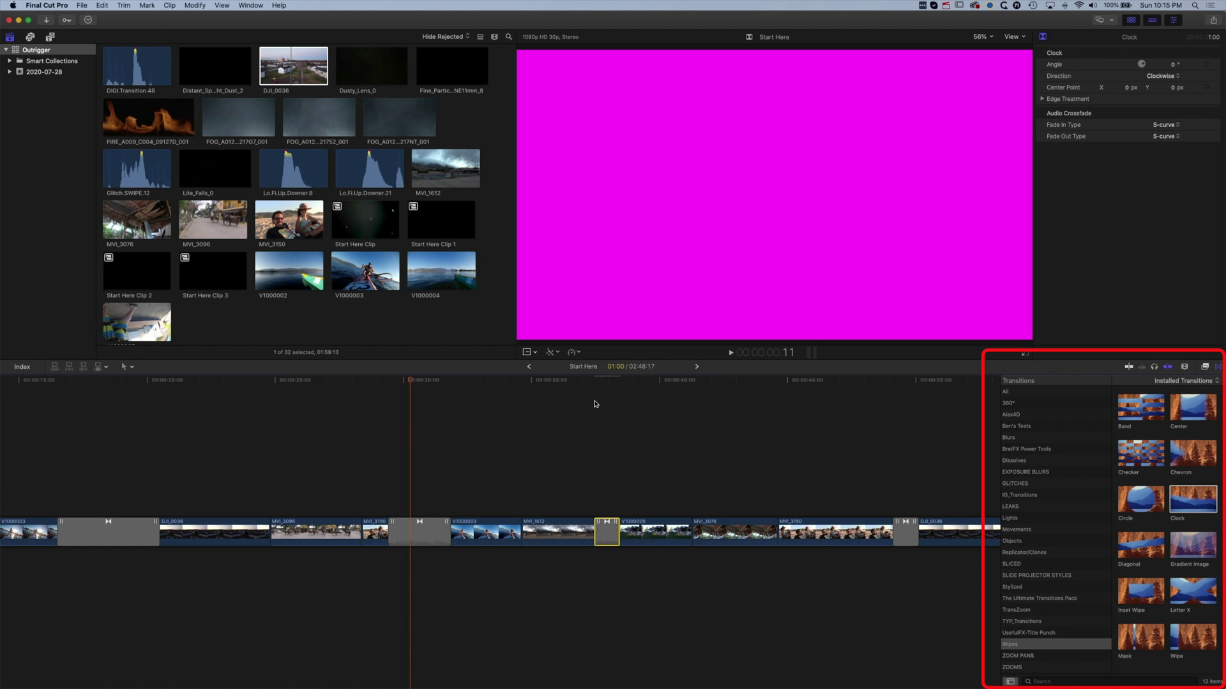
click(587, 381)
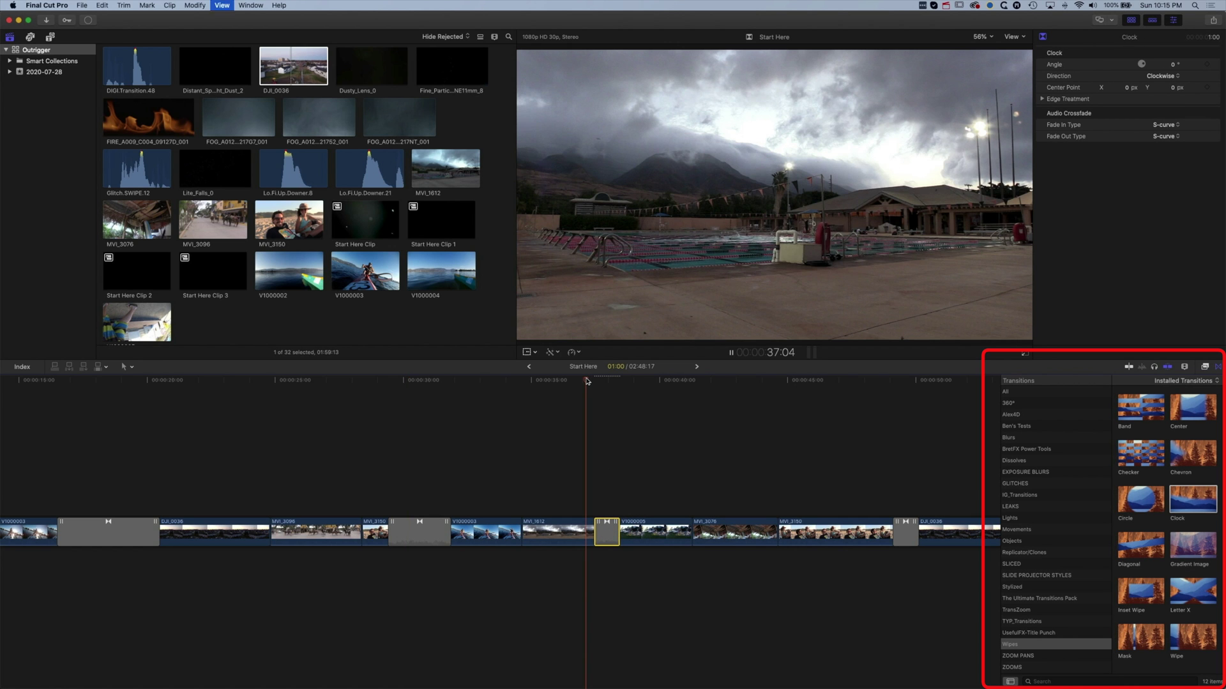
key(space)
click(575, 381)
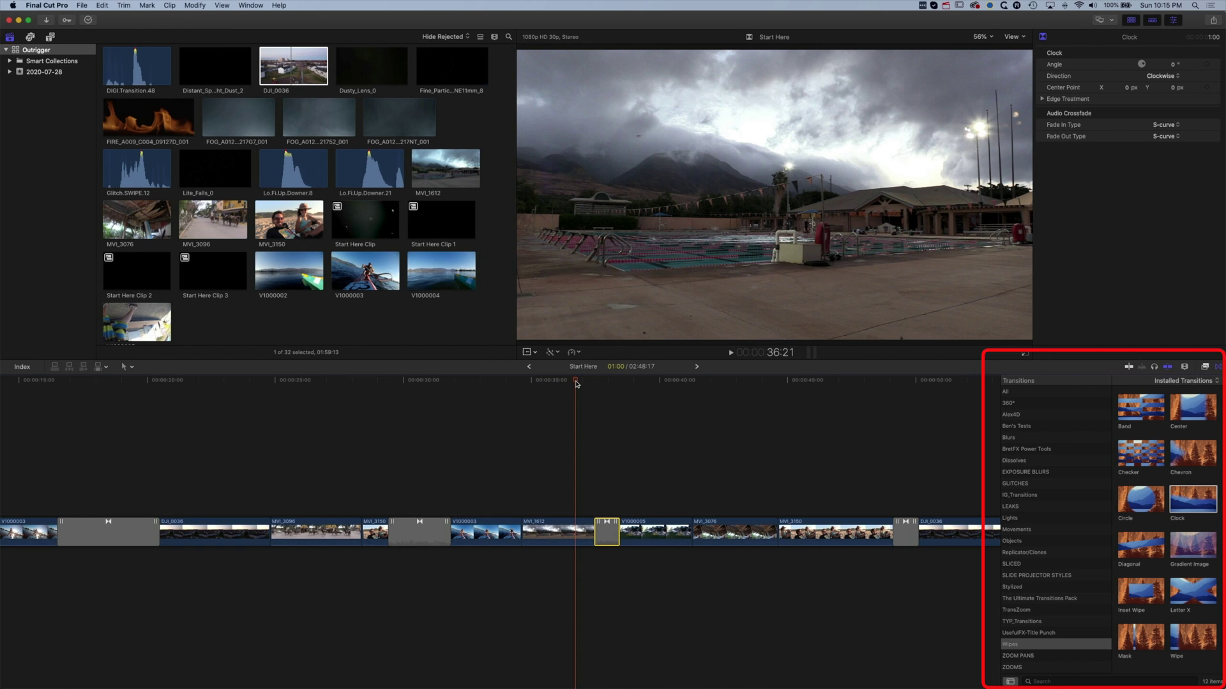
key(space)
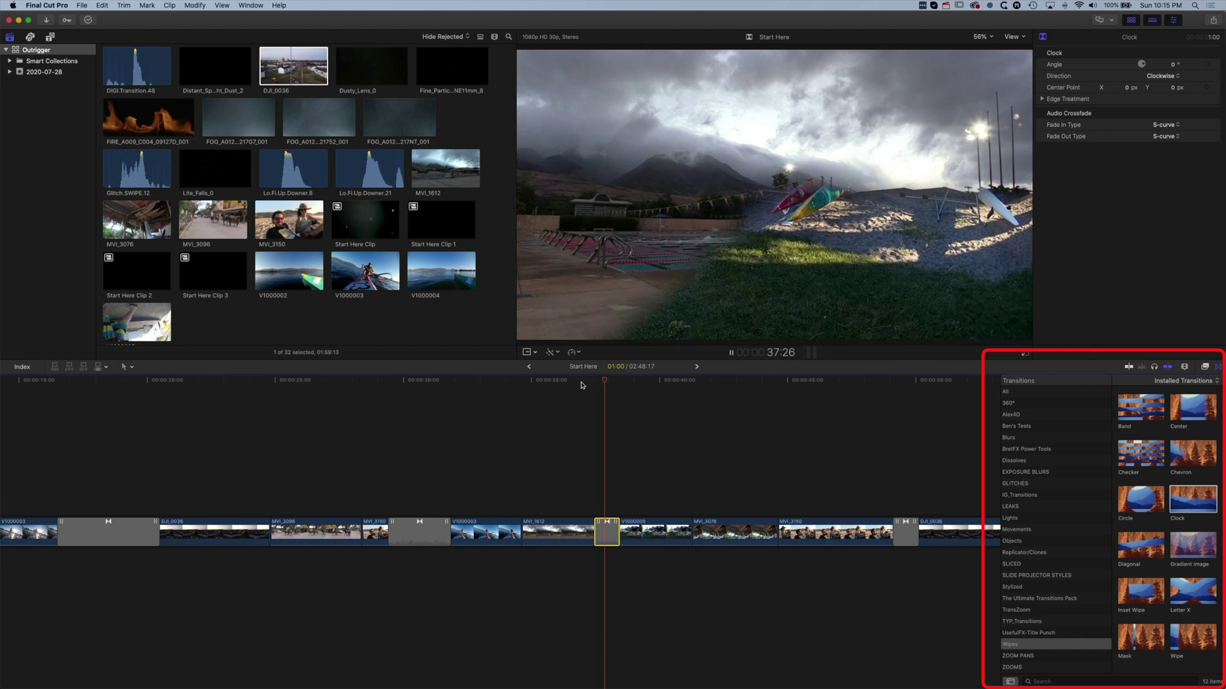
key(Delete)
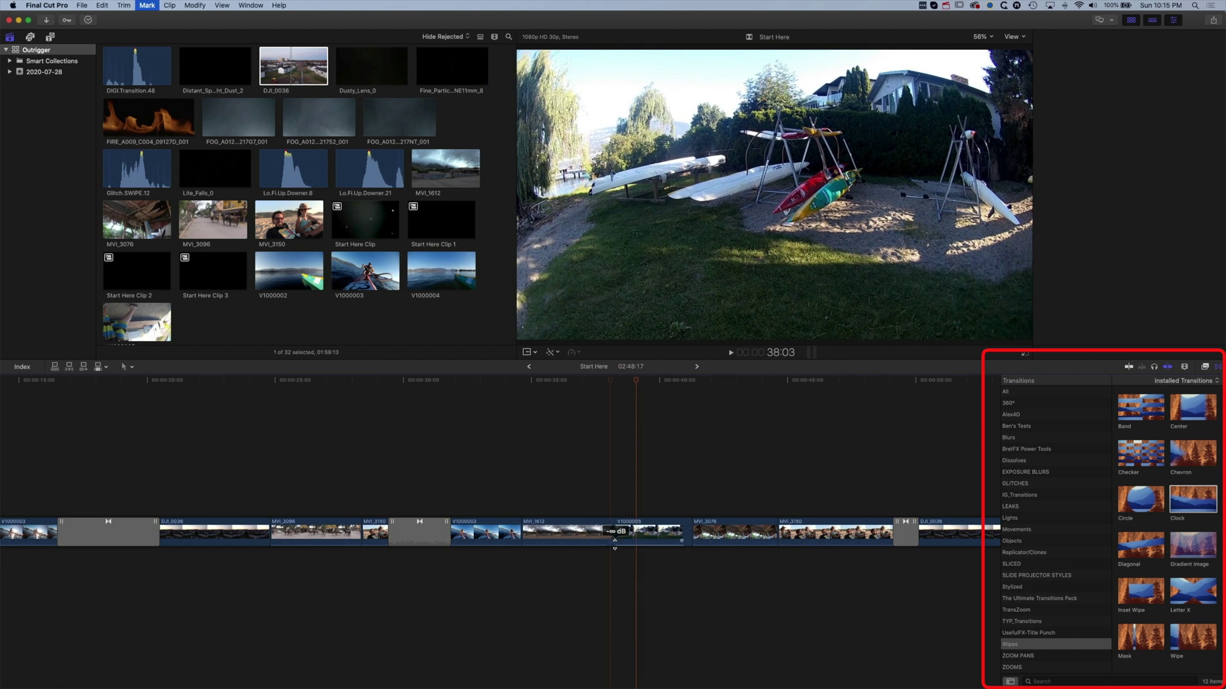
Add a Wipe transition between MVI_1612 and V1000005 and play through it from just before its start.
mouse_move(1187, 638)
mouse_down()
mouse_move(1117, 613)
mouse_move(739, 569)
mouse_move(606, 533)
mouse_up()
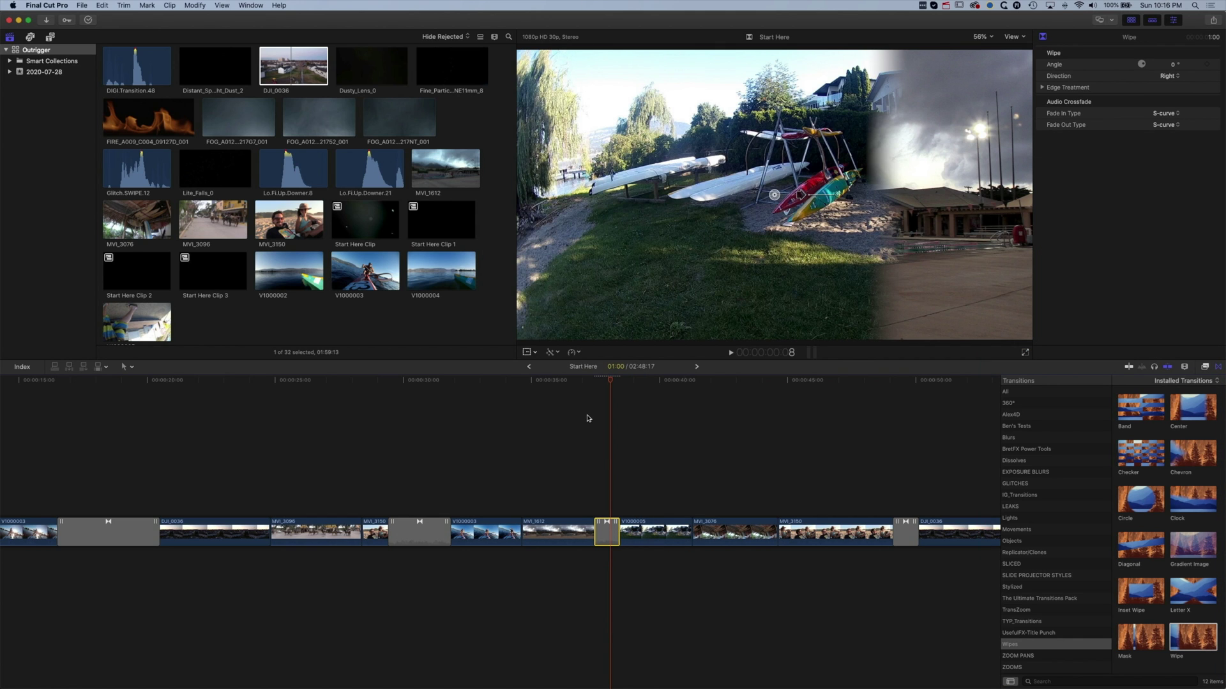
click(591, 378)
key(space)
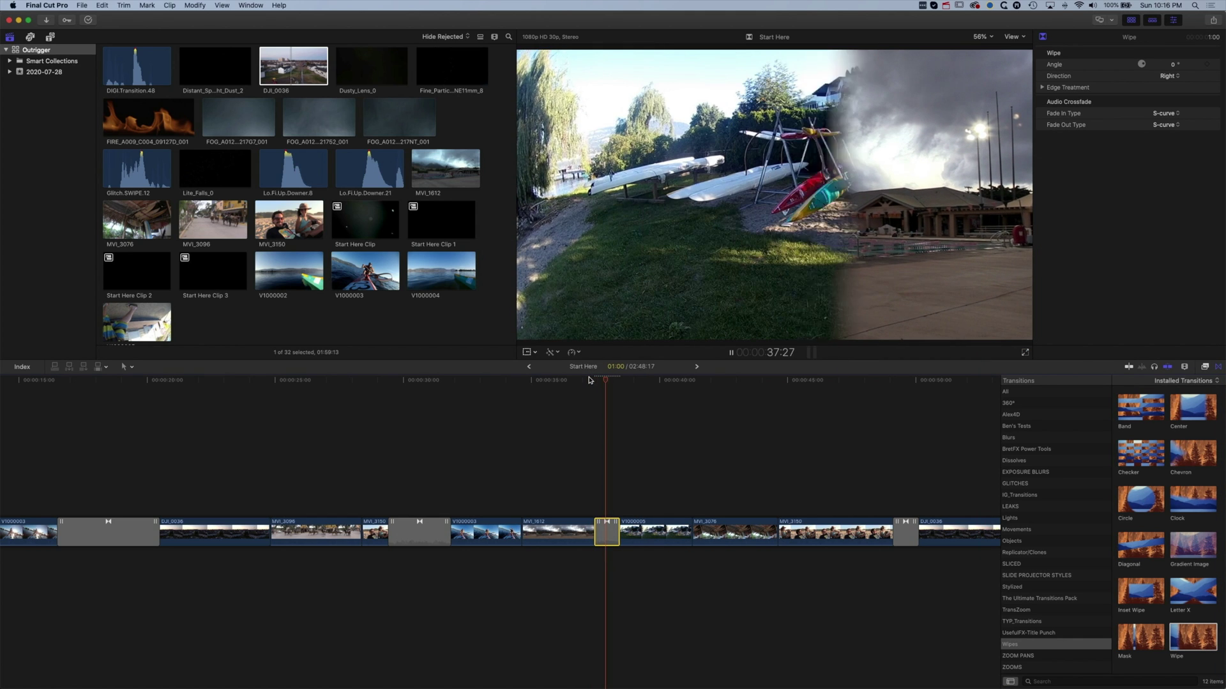
Rotate the Wipe's direction to about 269° so it travels vertically, and play through the transition.
drag(801, 195, 871, 193)
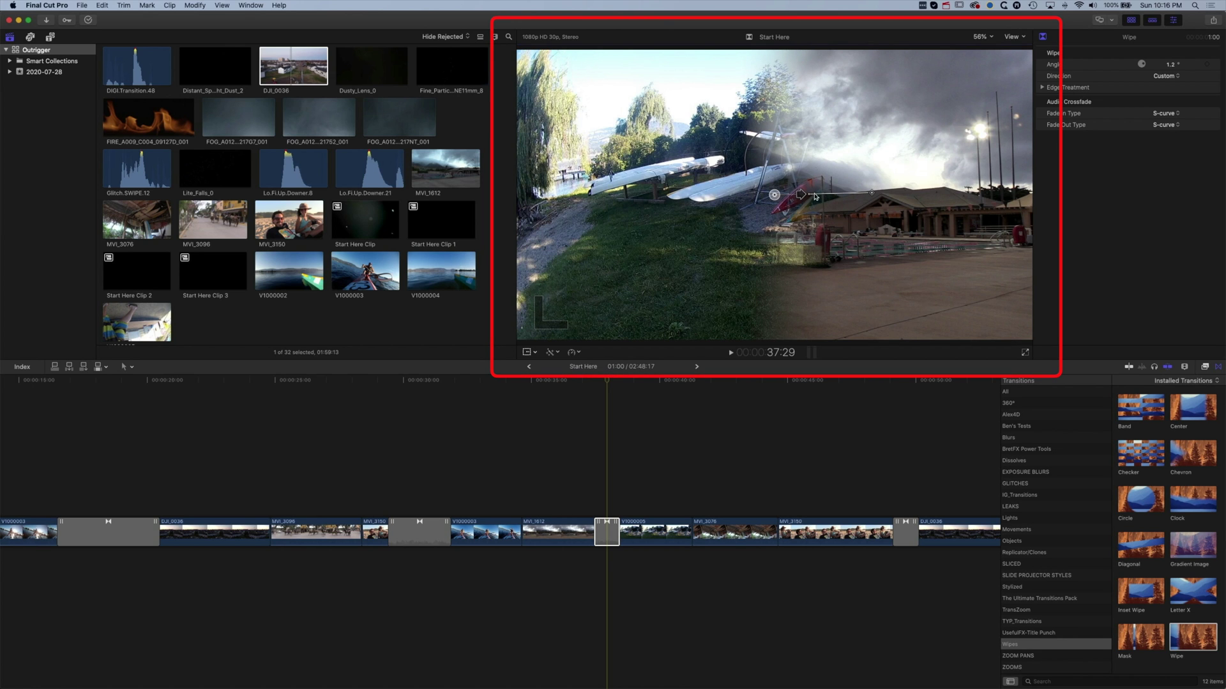
drag(801, 194, 766, 220)
key(space)
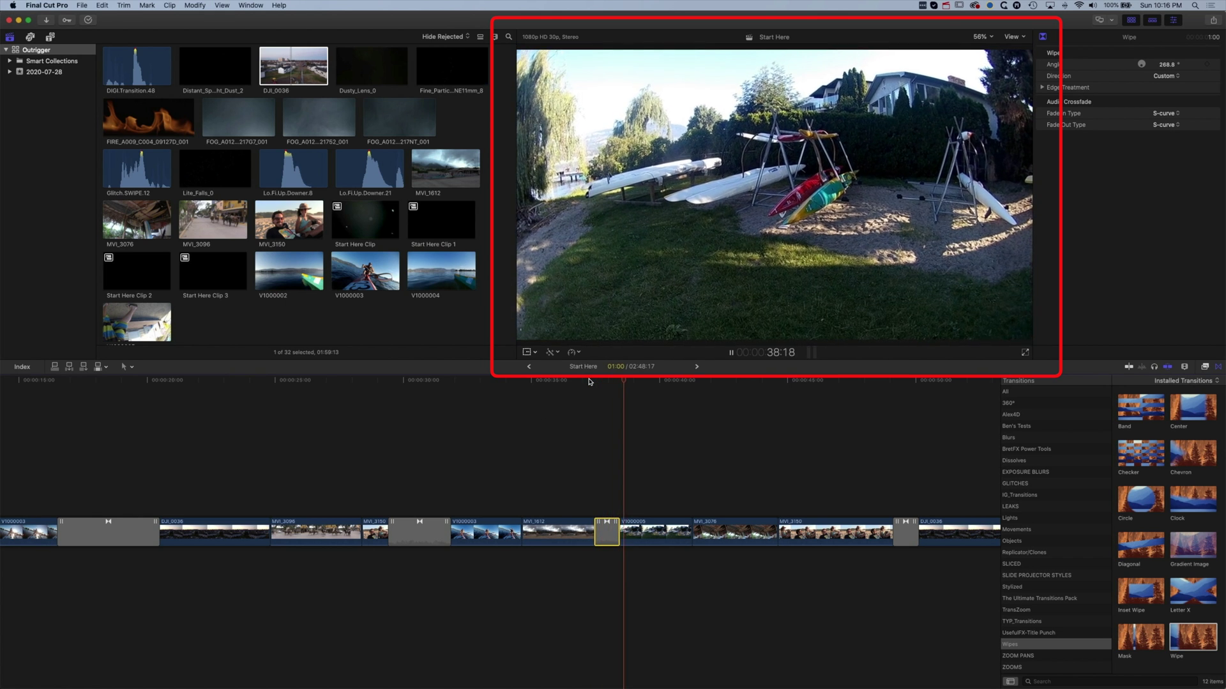
key(space)
Lengthen the Wipe to 2 seconds 22 frames and adjust its angle to 269.7° with a 42.9 border.
drag(630, 385, 617, 379)
drag(617, 533, 641, 533)
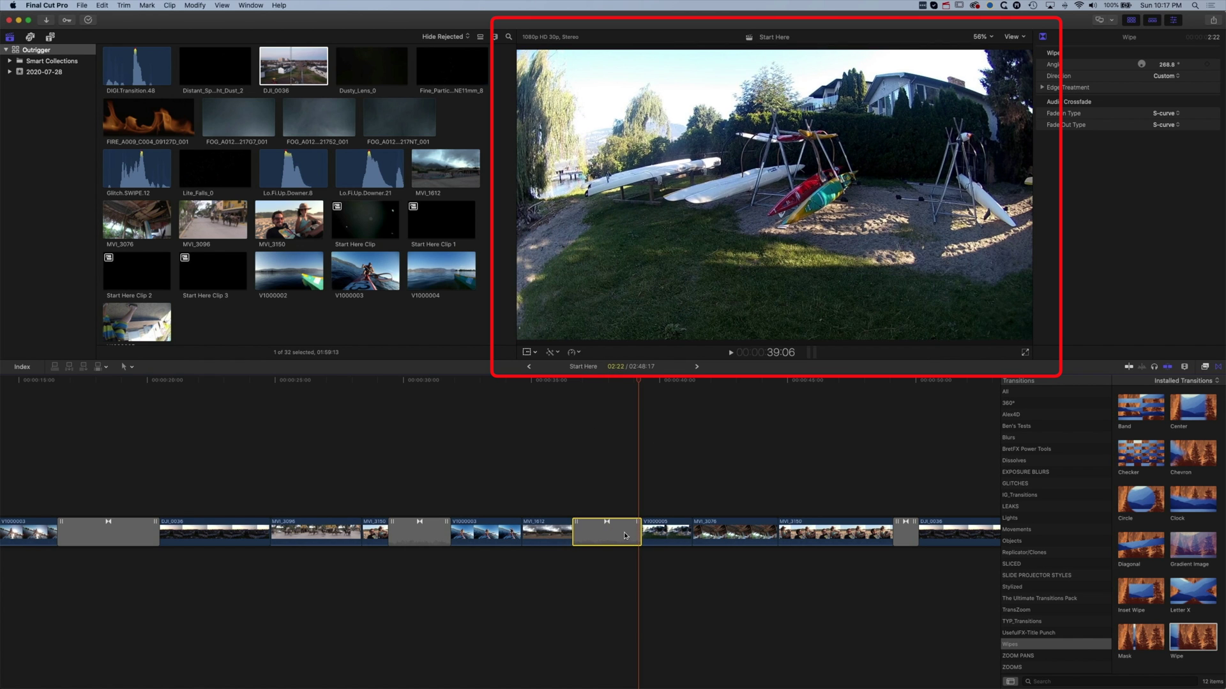
click(622, 383)
drag(776, 222, 775, 219)
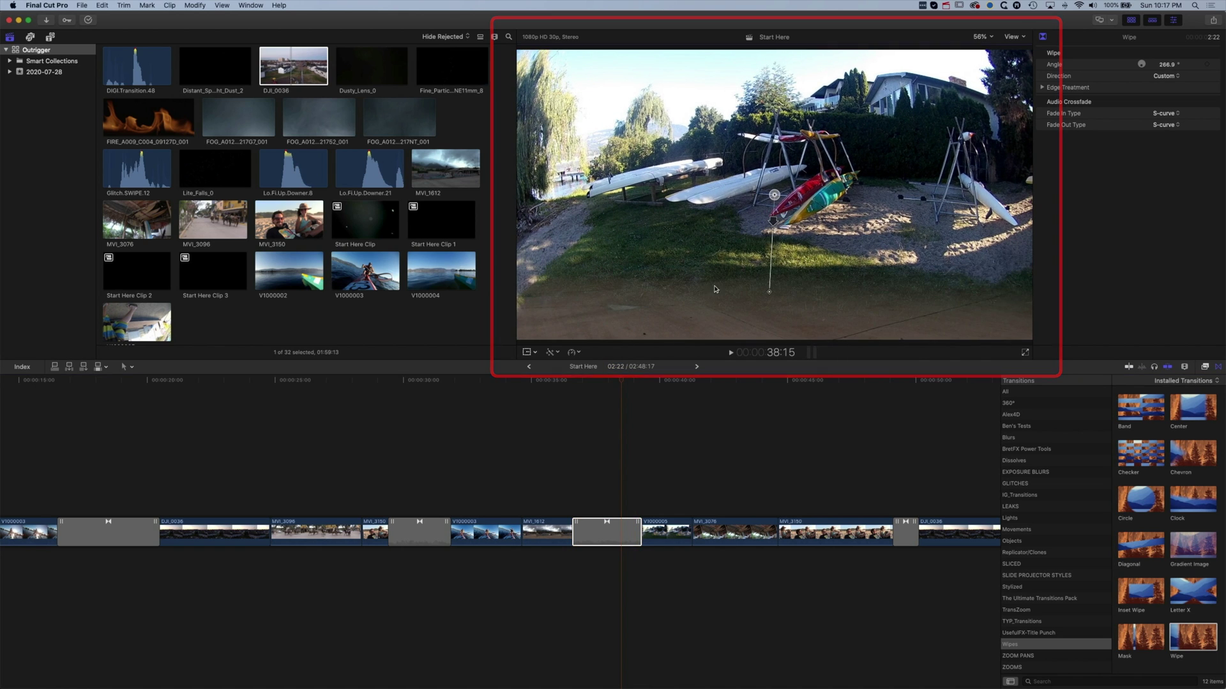
click(607, 386)
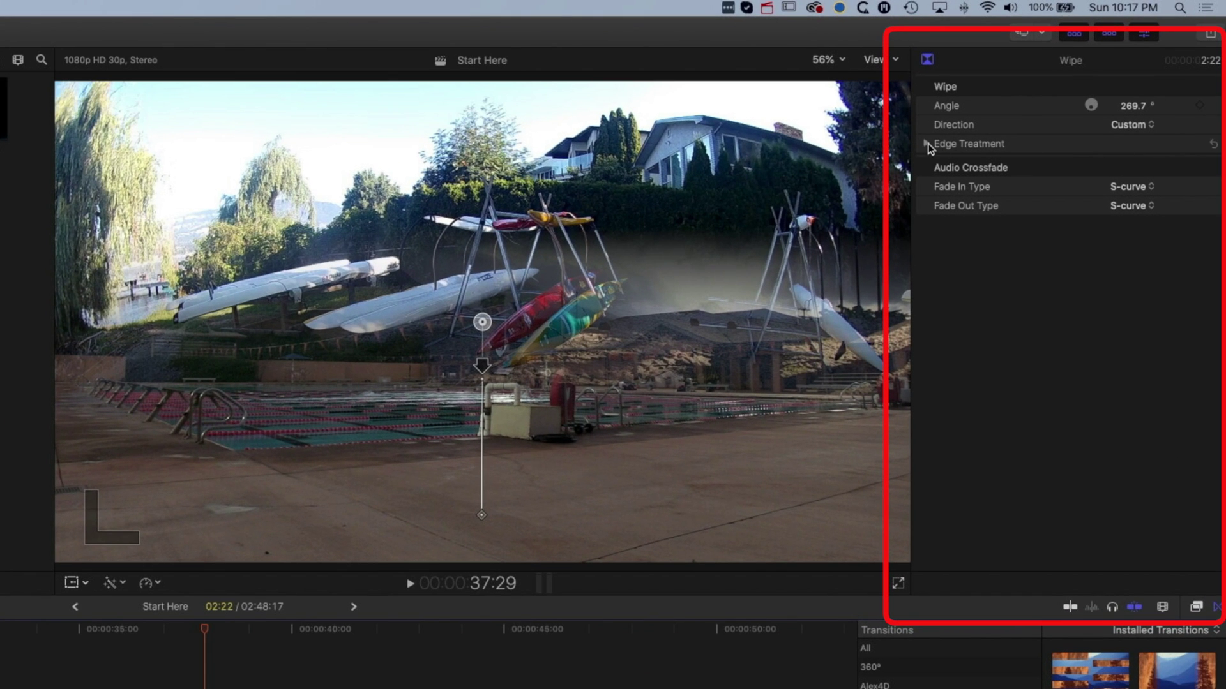
Set the Wipe's Edge Type to Solid Color and its Border to 5.0.
click(927, 144)
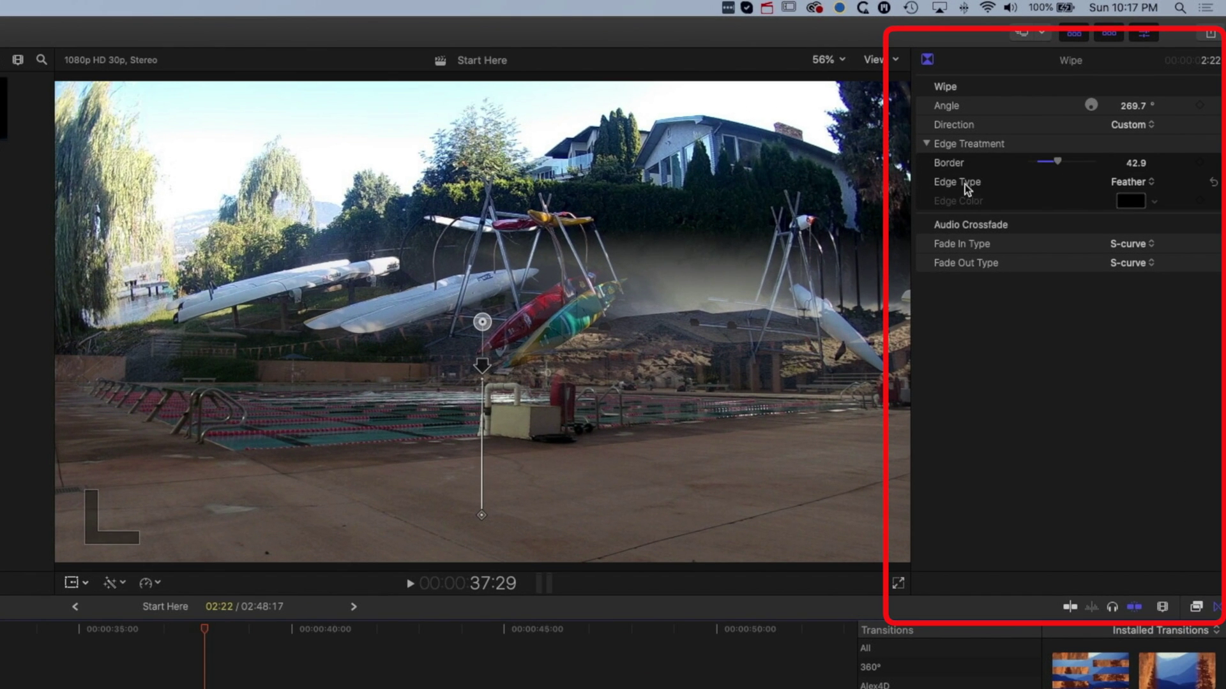
click(1139, 183)
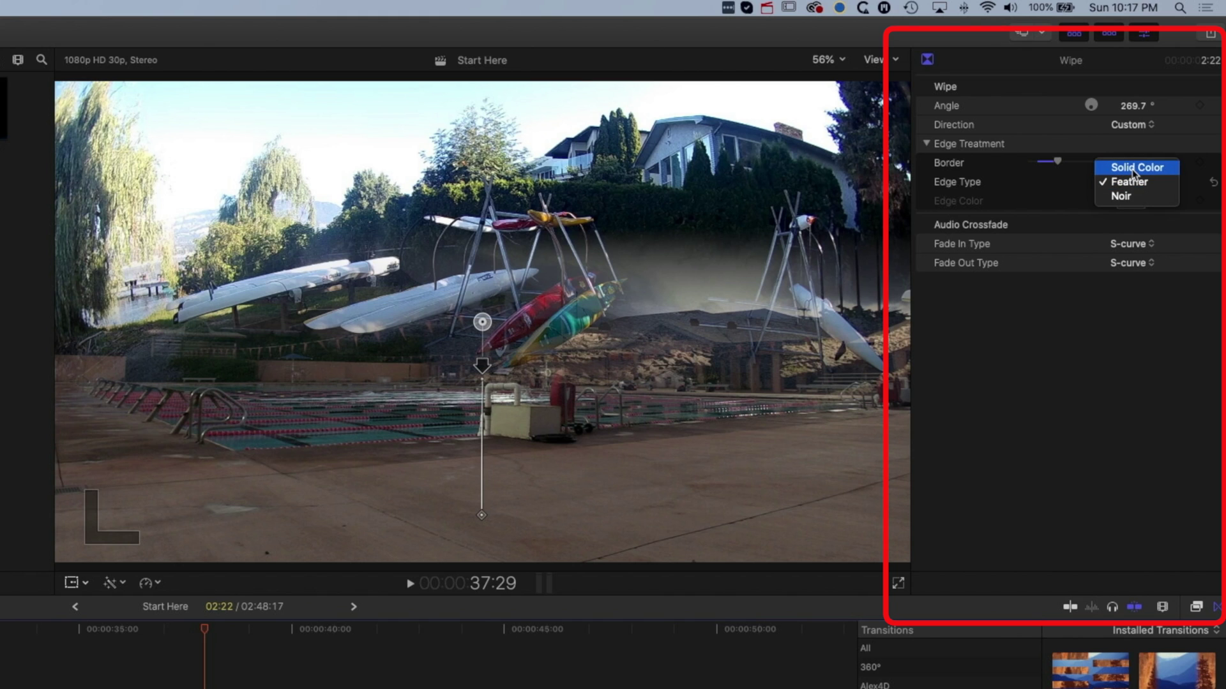
click(1134, 168)
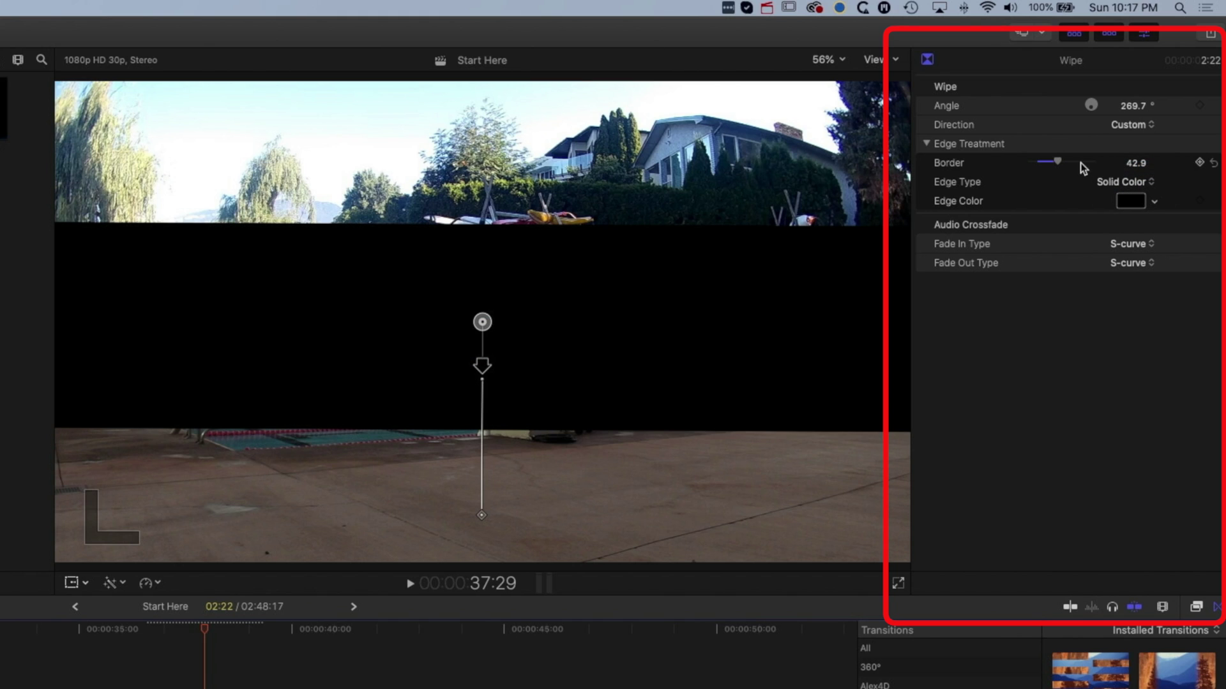
drag(1056, 163, 1035, 165)
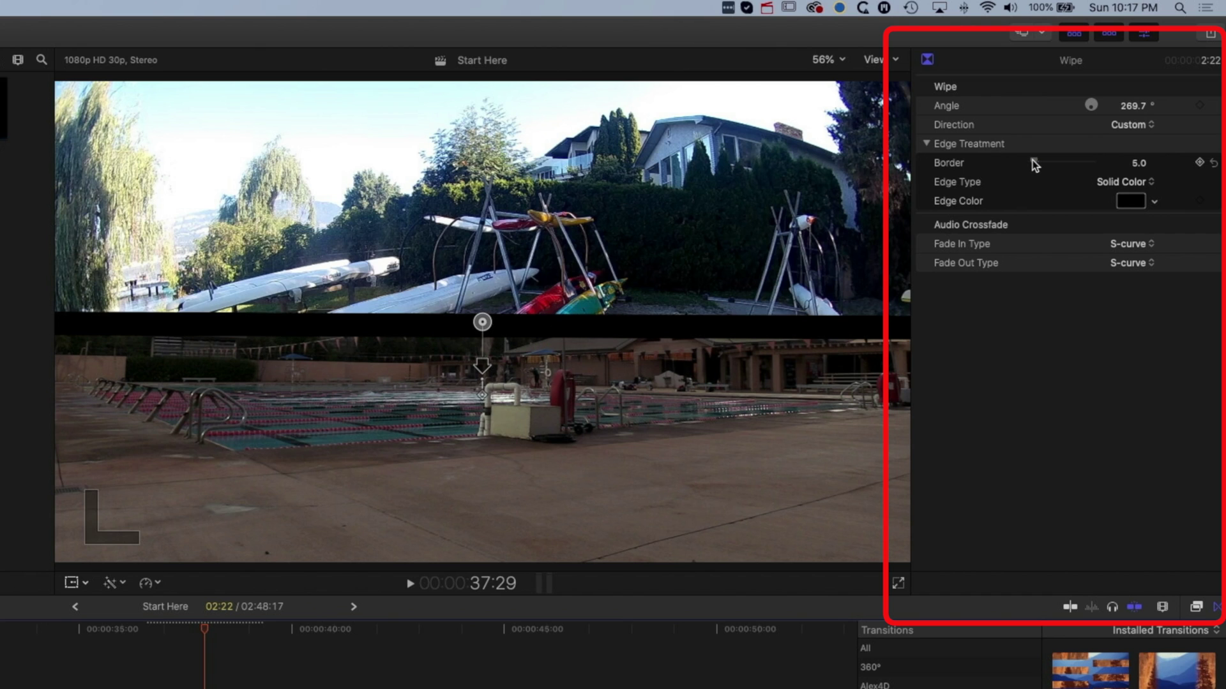
Set the Wipe's Edge Color to light green and play the transition from before its start.
click(1154, 202)
click(1117, 261)
drag(1113, 298, 1061, 265)
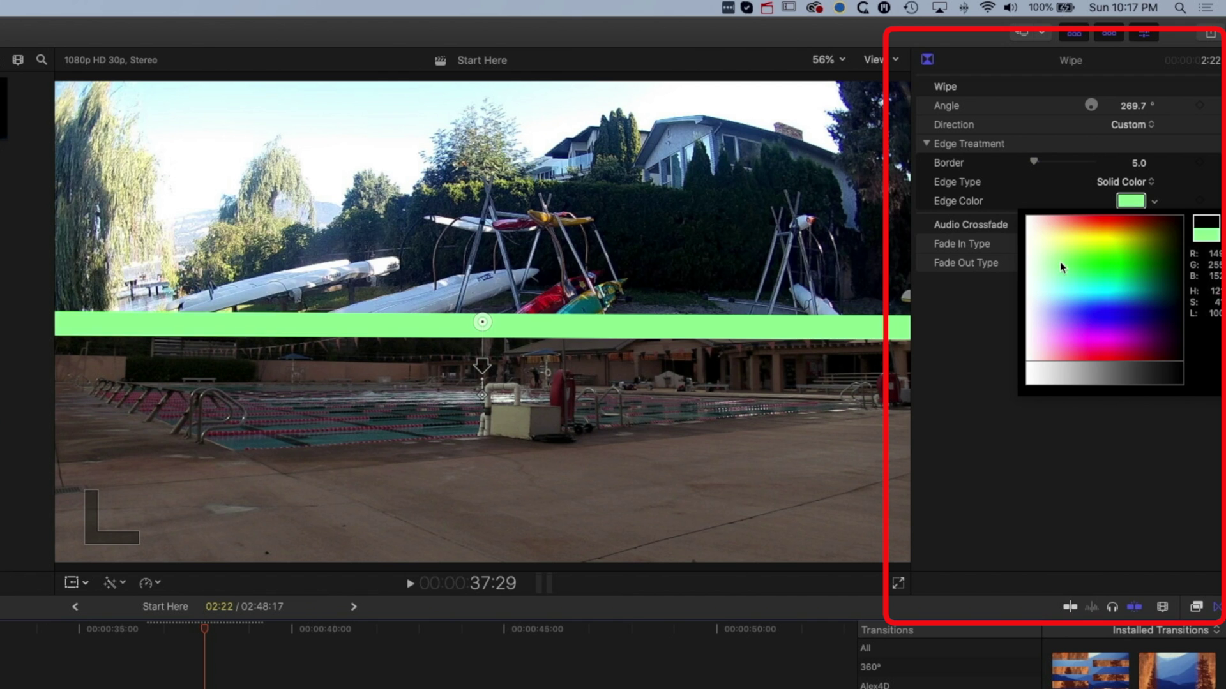
key(Escape)
drag(204, 629, 128, 632)
key(space)
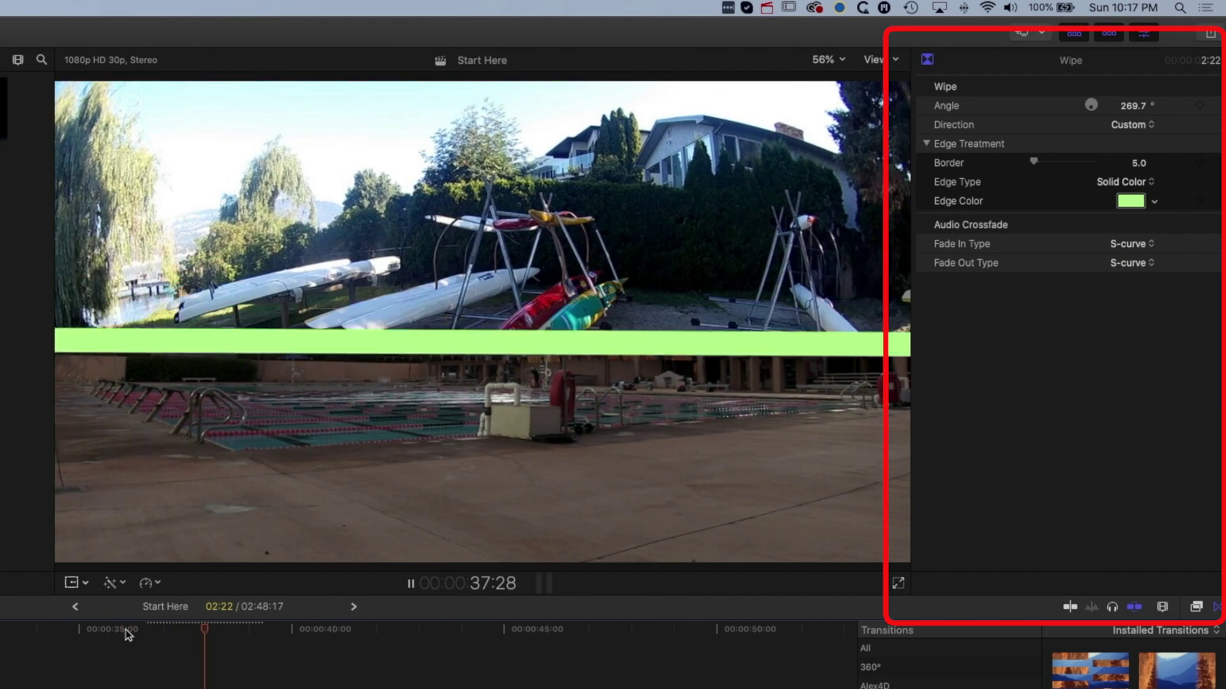
Turn the Wipe's angle to 222.1° with a 4.5 border for a diagonal edge, and play through it.
key(space)
drag(232, 630, 218, 630)
drag(483, 394, 432, 366)
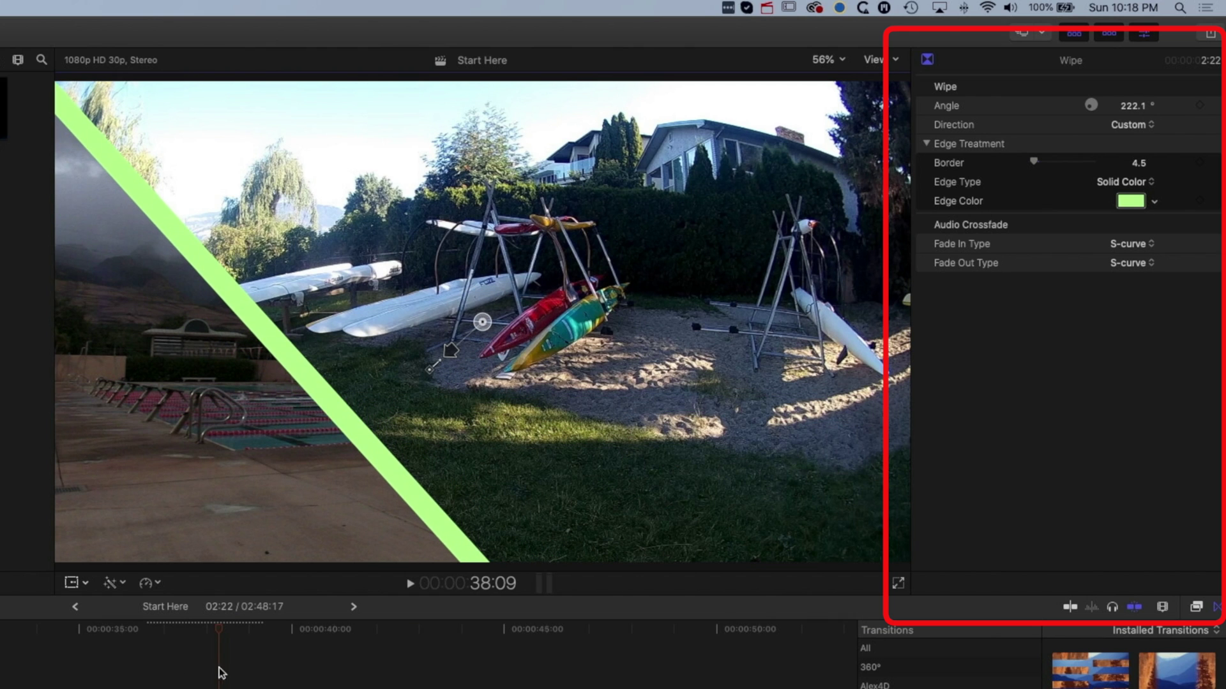
drag(212, 632, 125, 629)
key(space)
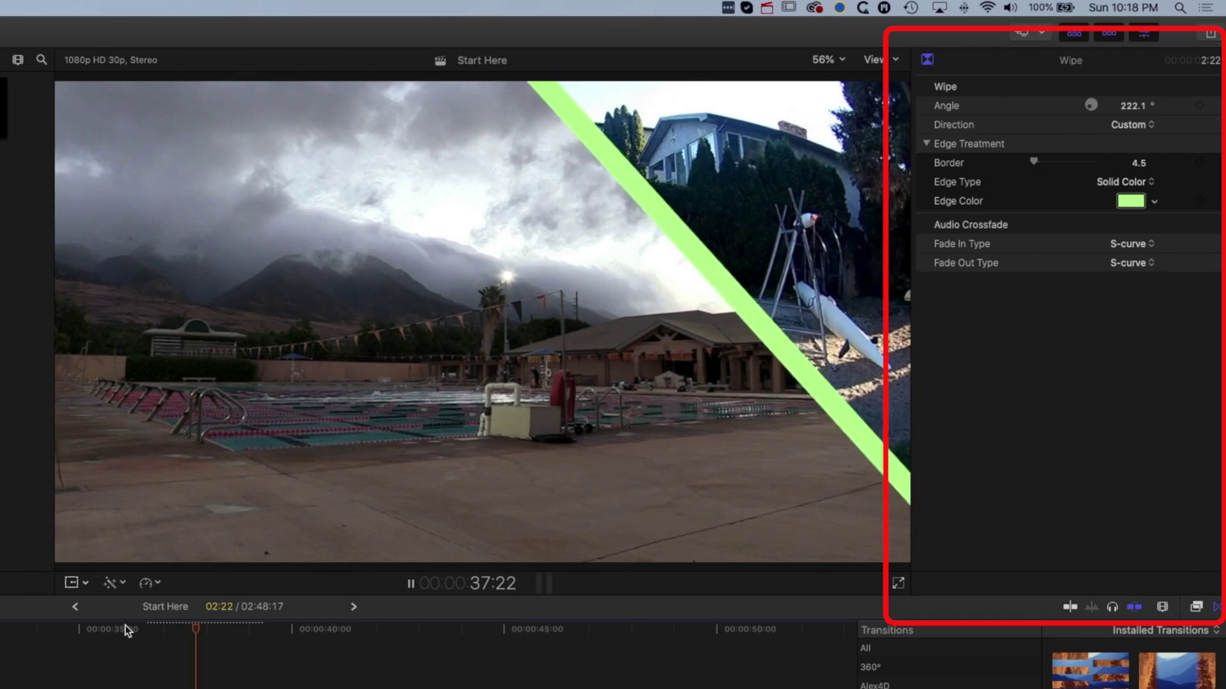
key(space)
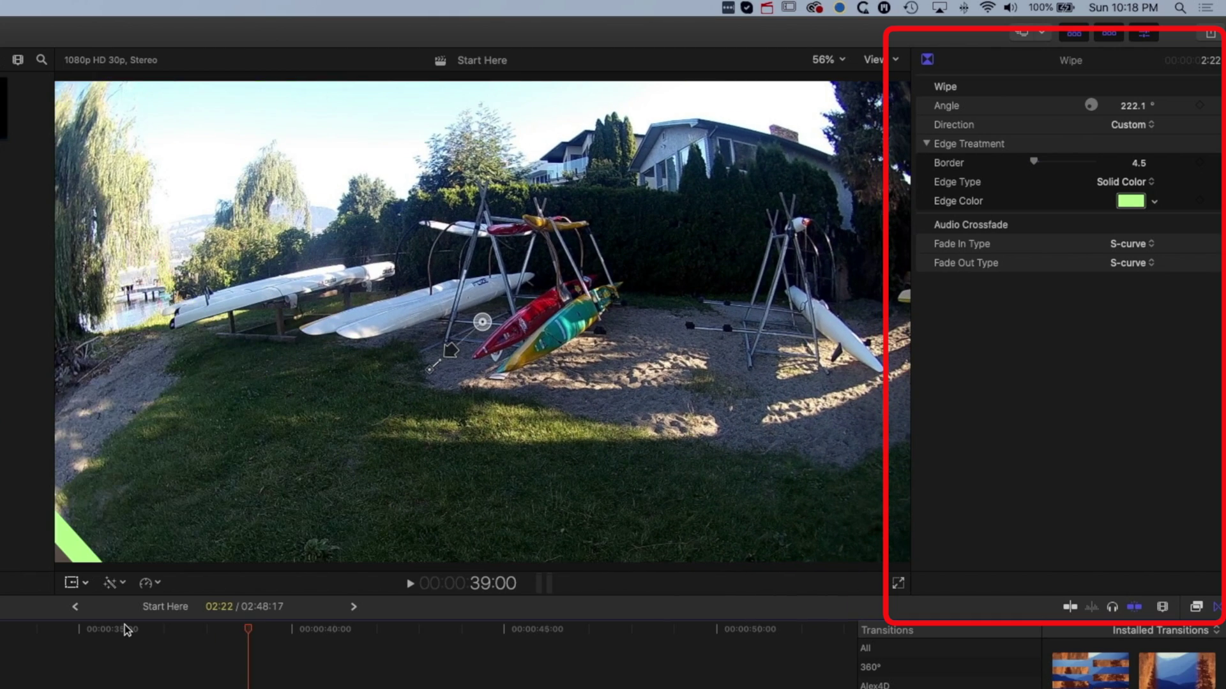
drag(257, 638, 215, 635)
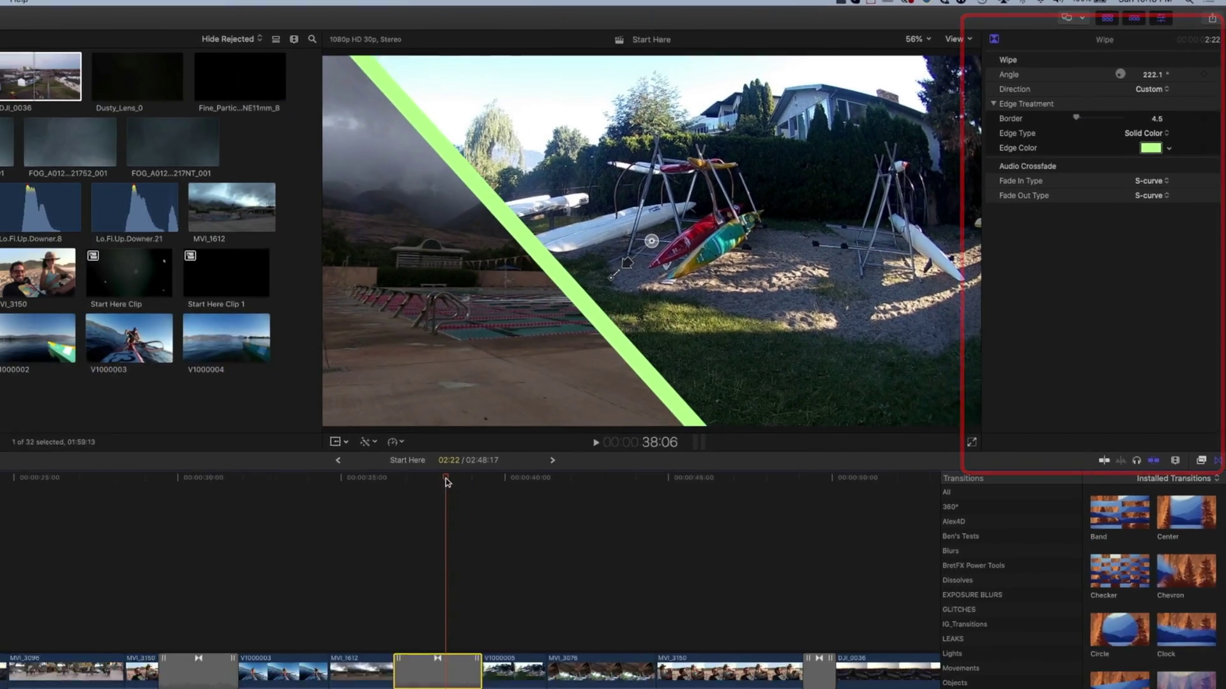
Delete MVI_3150 and everything after it from the end of the timeline.
drag(424, 496, 358, 495)
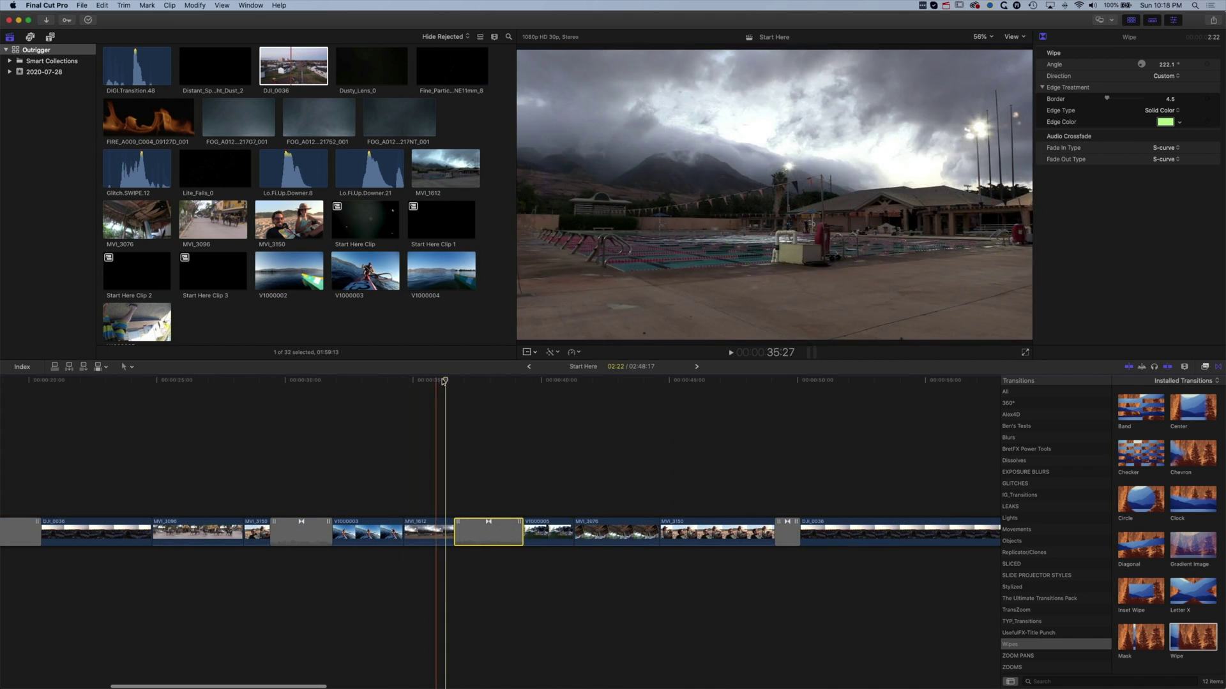
drag(444, 381, 603, 381)
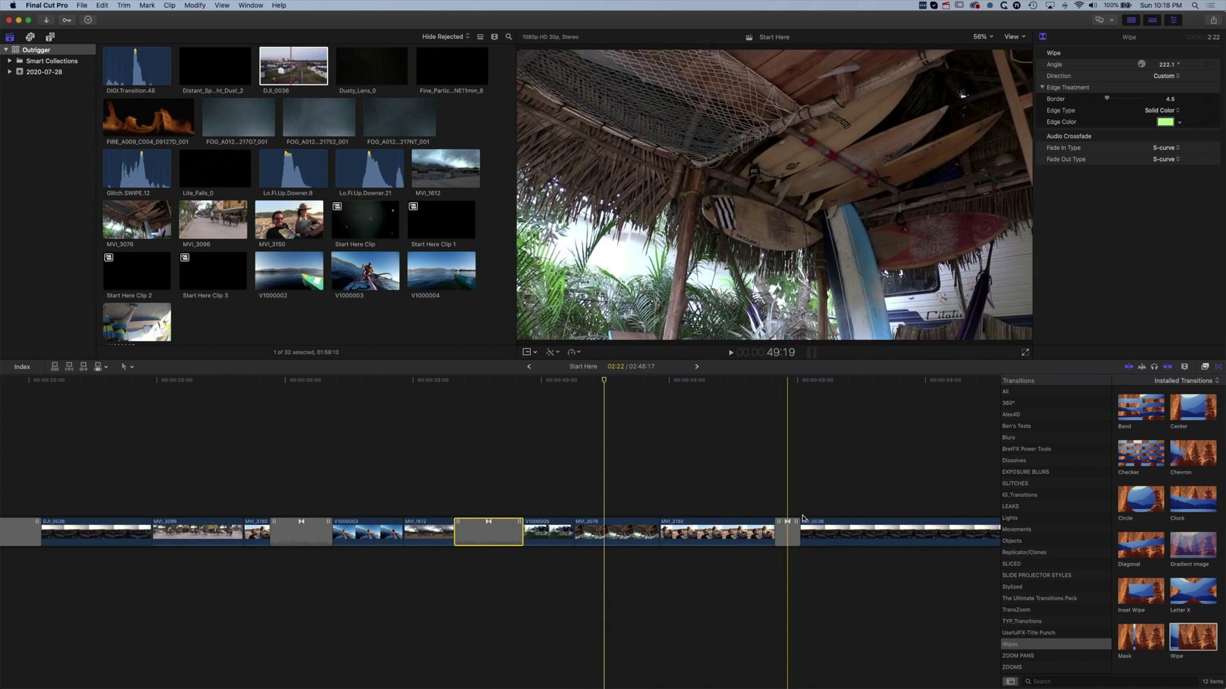
drag(738, 487, 875, 579)
key(Delete)
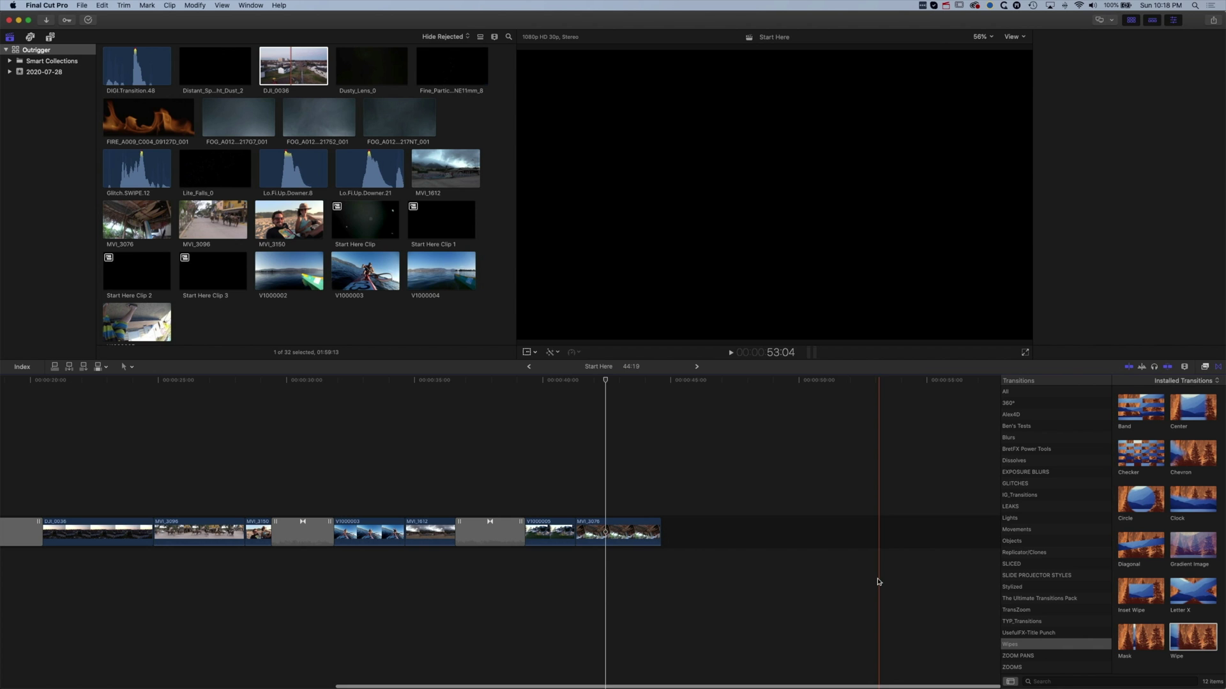
Add a Cross Dissolve from Dissolves to the end of MVI_3076, play through it, and lengthen it to about 3 seconds.
click(658, 496)
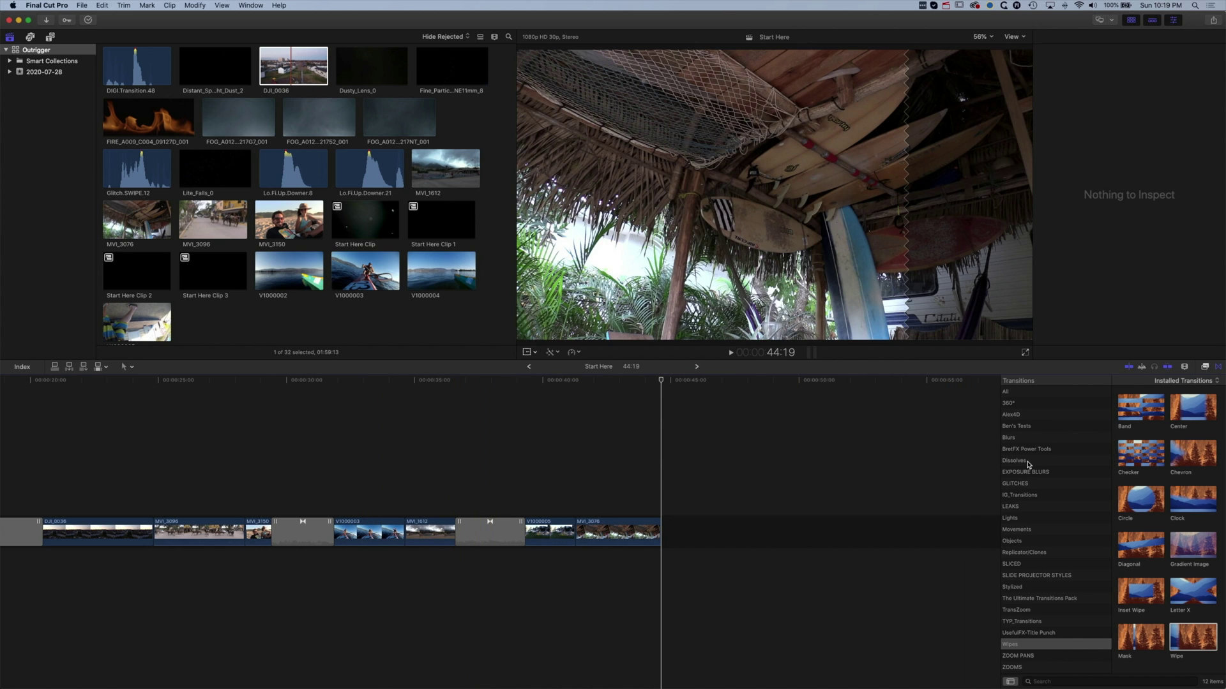
click(1029, 462)
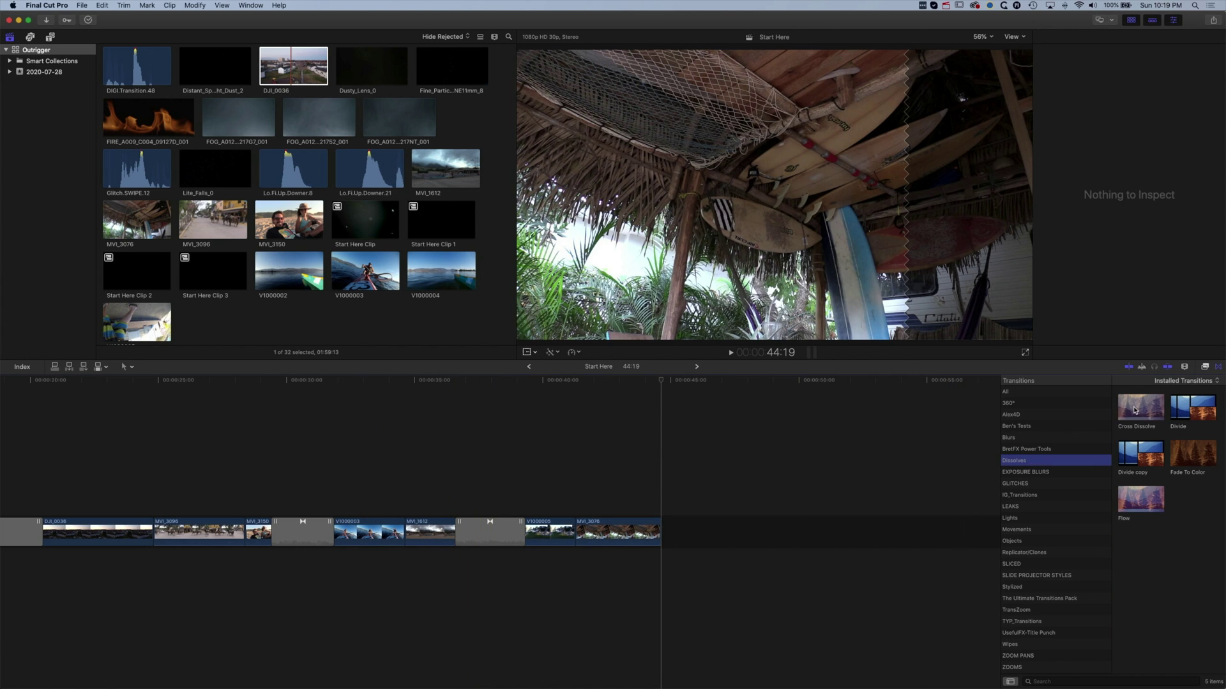
drag(1135, 410, 647, 530)
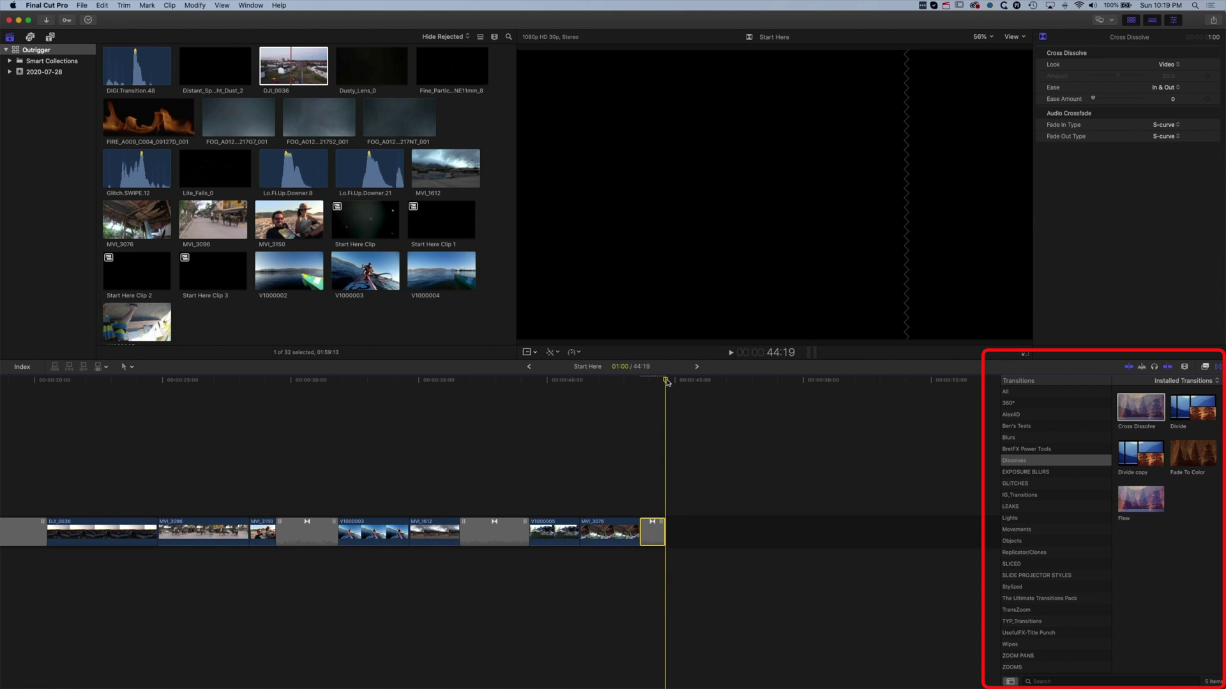
drag(666, 382, 627, 382)
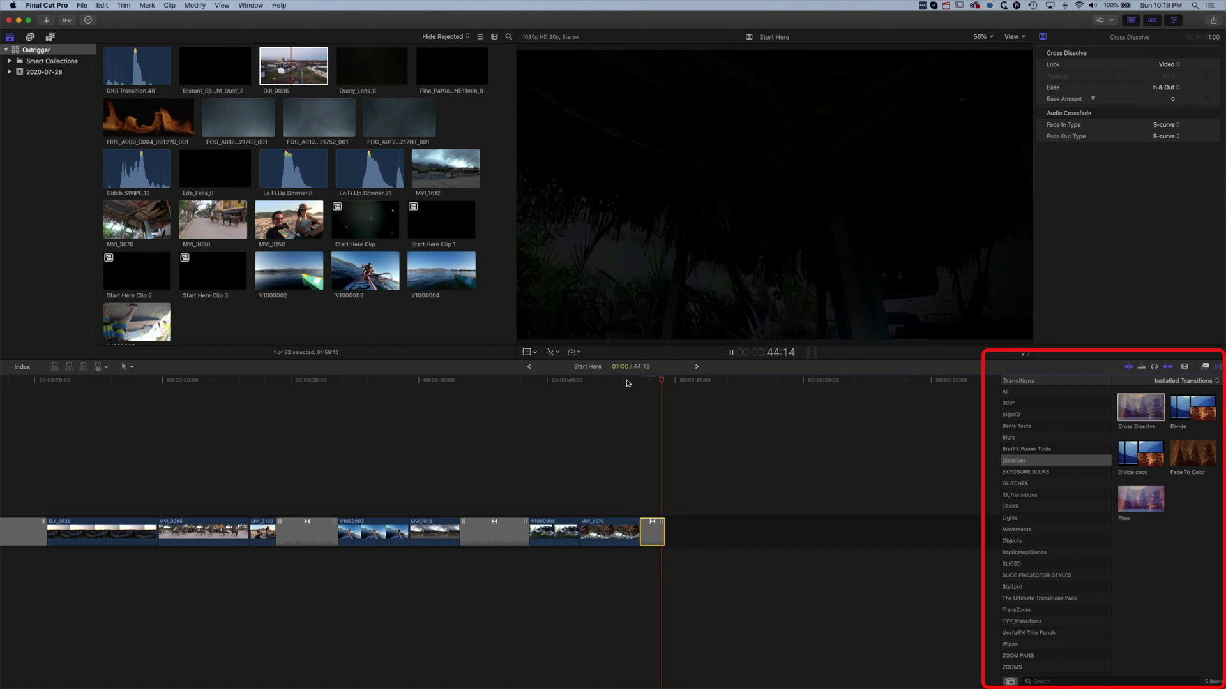
key(slash)
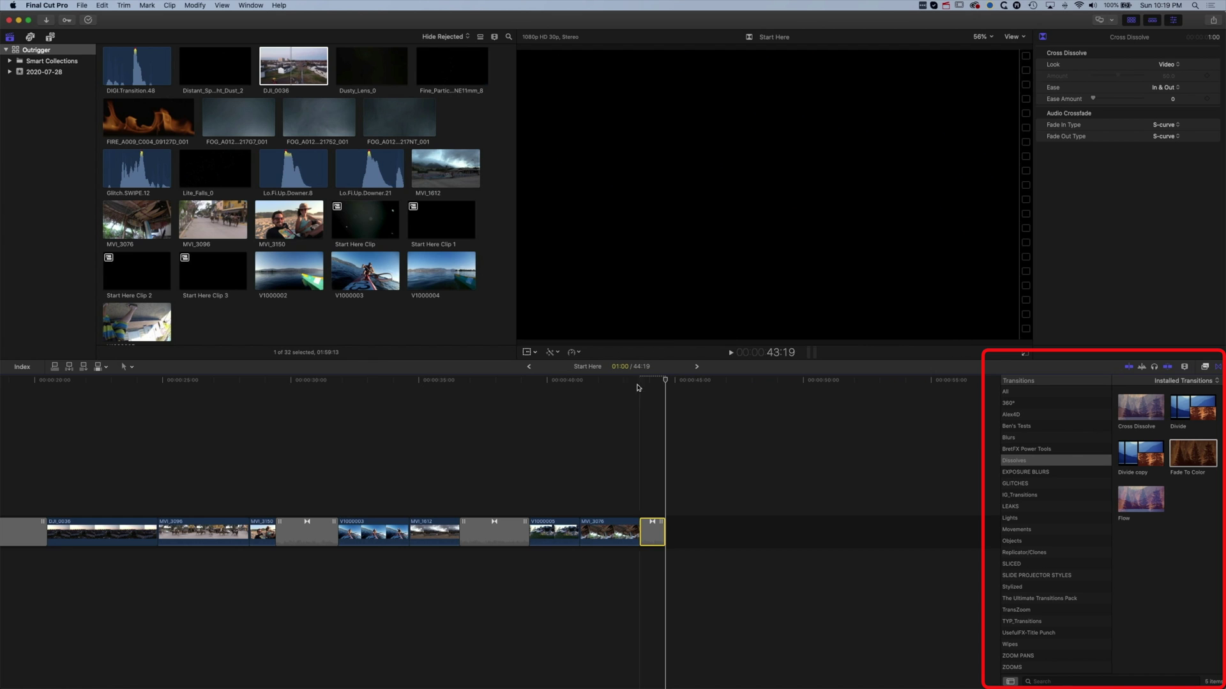
drag(641, 535, 697, 529)
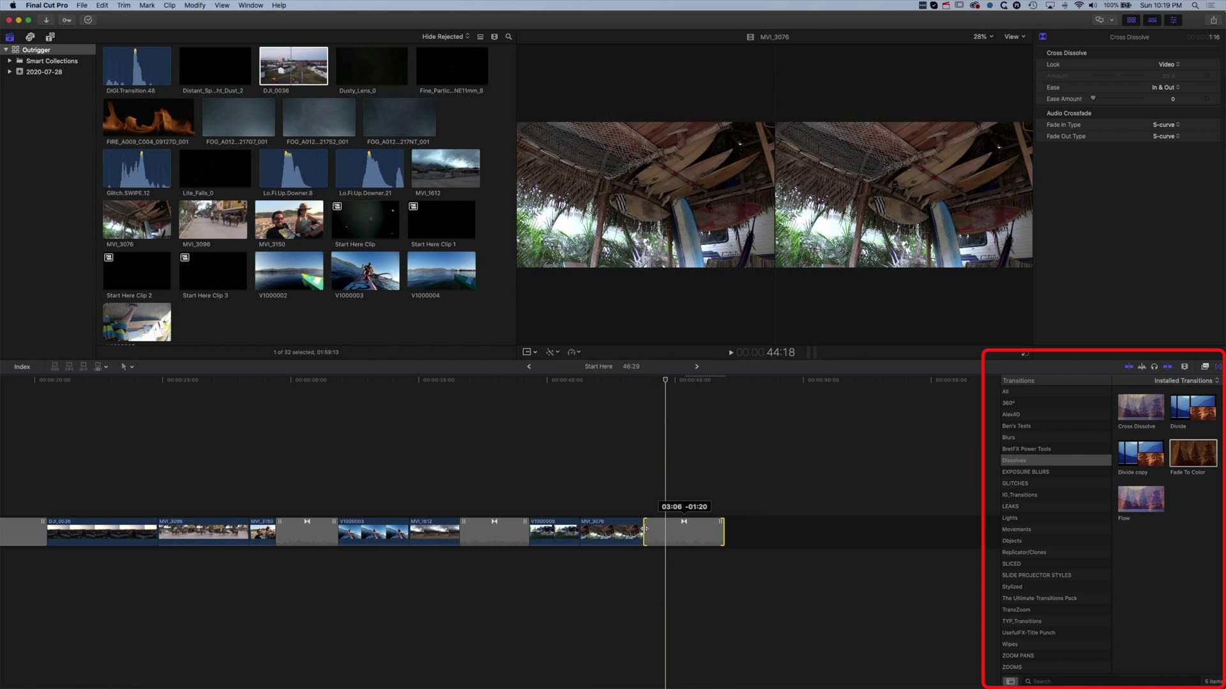
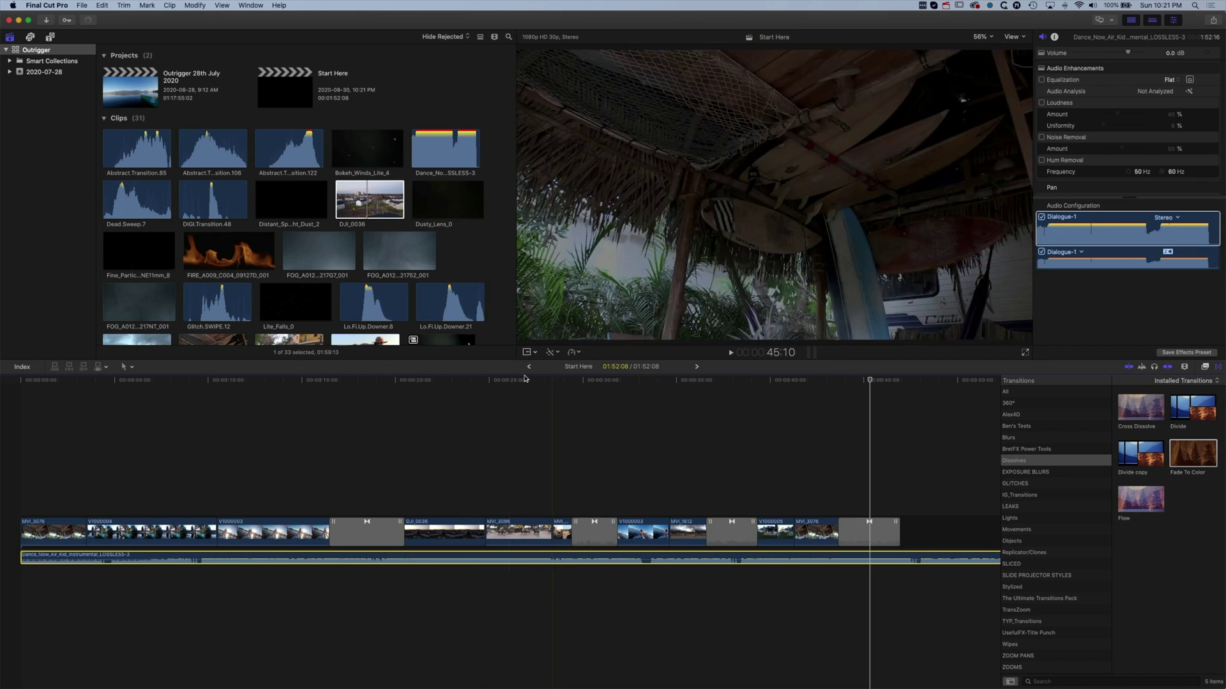
Zoom out the timeline and play the final fade-out with the music from about 42:16.
click(721, 390)
key(super+minus)
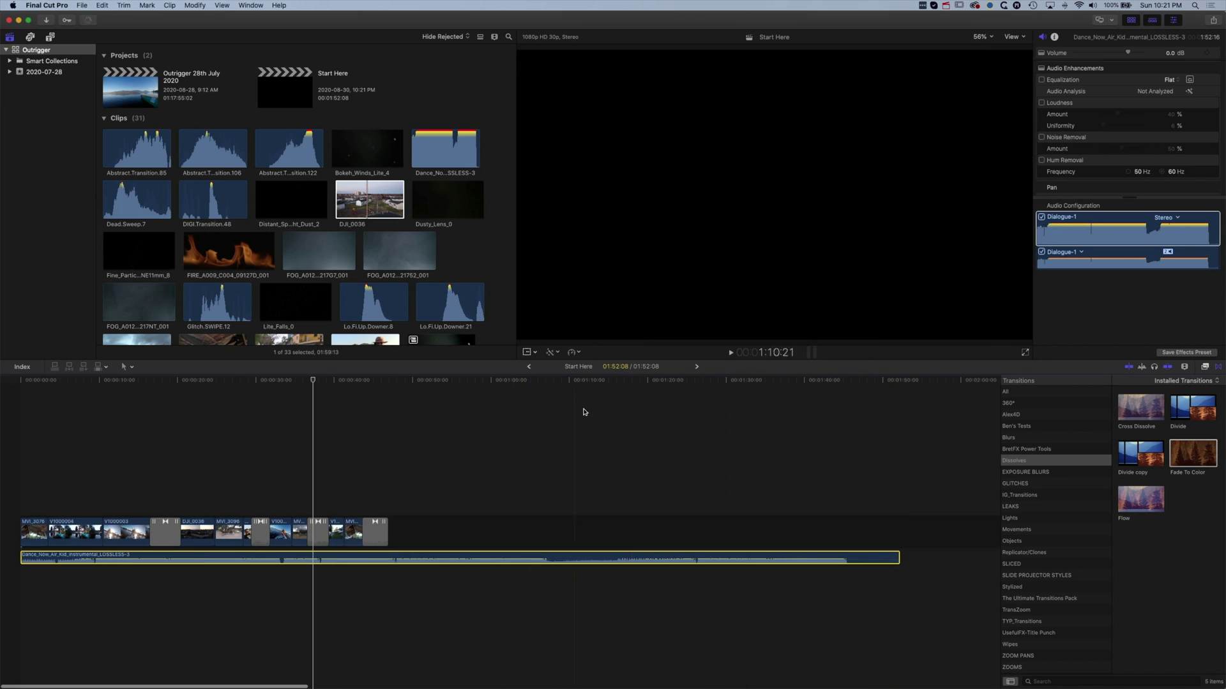
drag(315, 382, 355, 384)
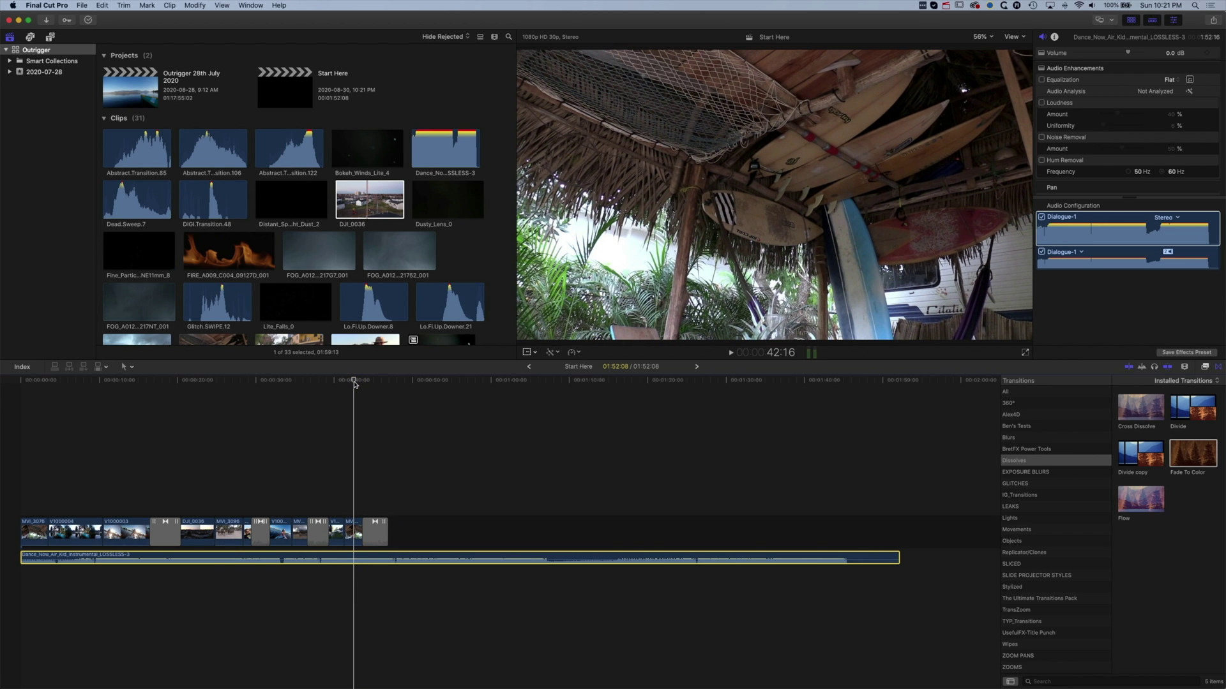
key(space)
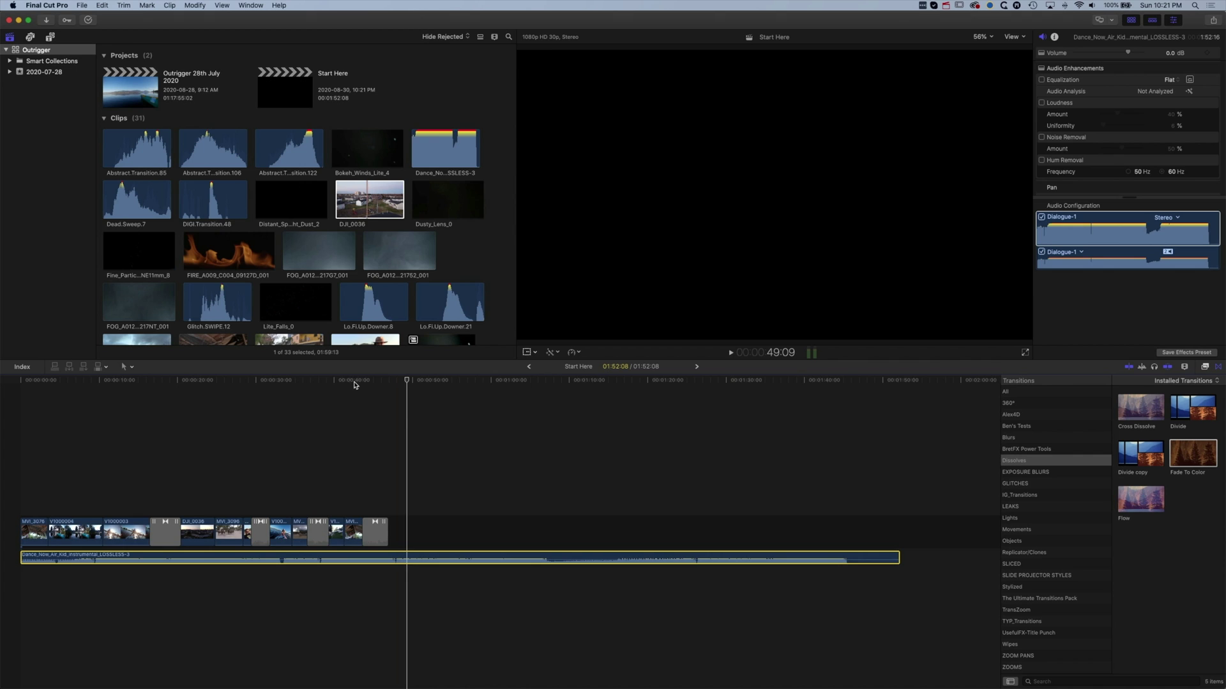
scroll(403, 393, right, 2)
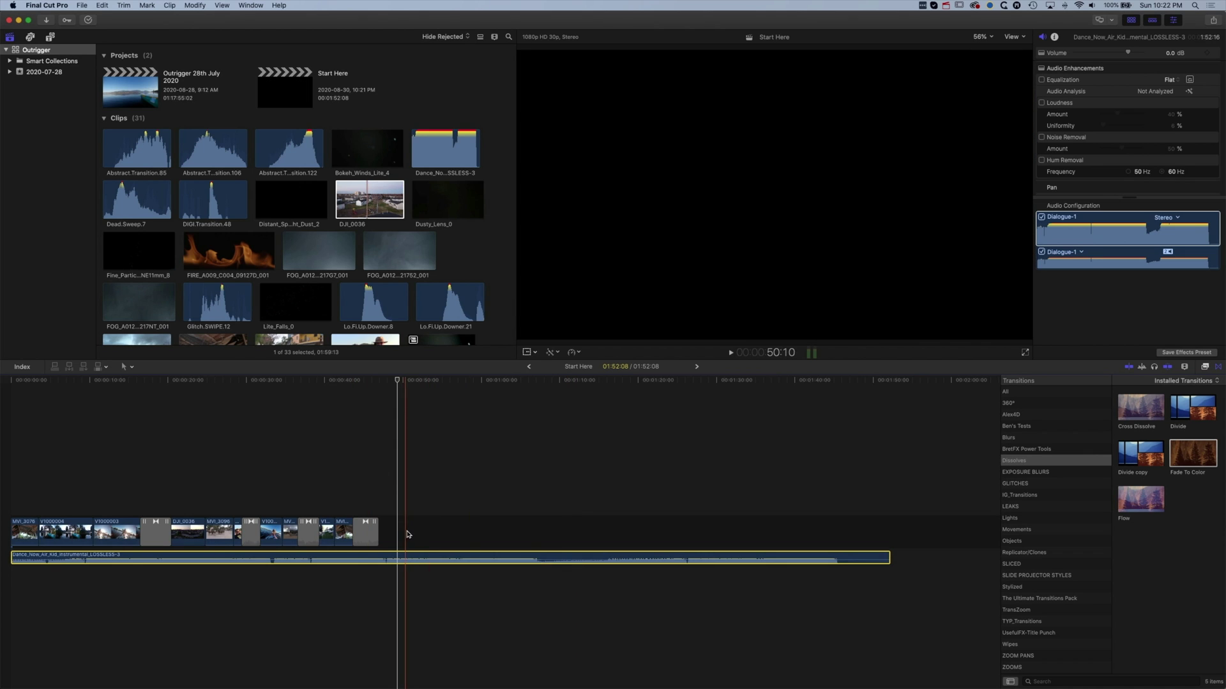
Add the Custom solid generator to the end of the main storyline, directly after the final Cross Dissolve.
click(51, 37)
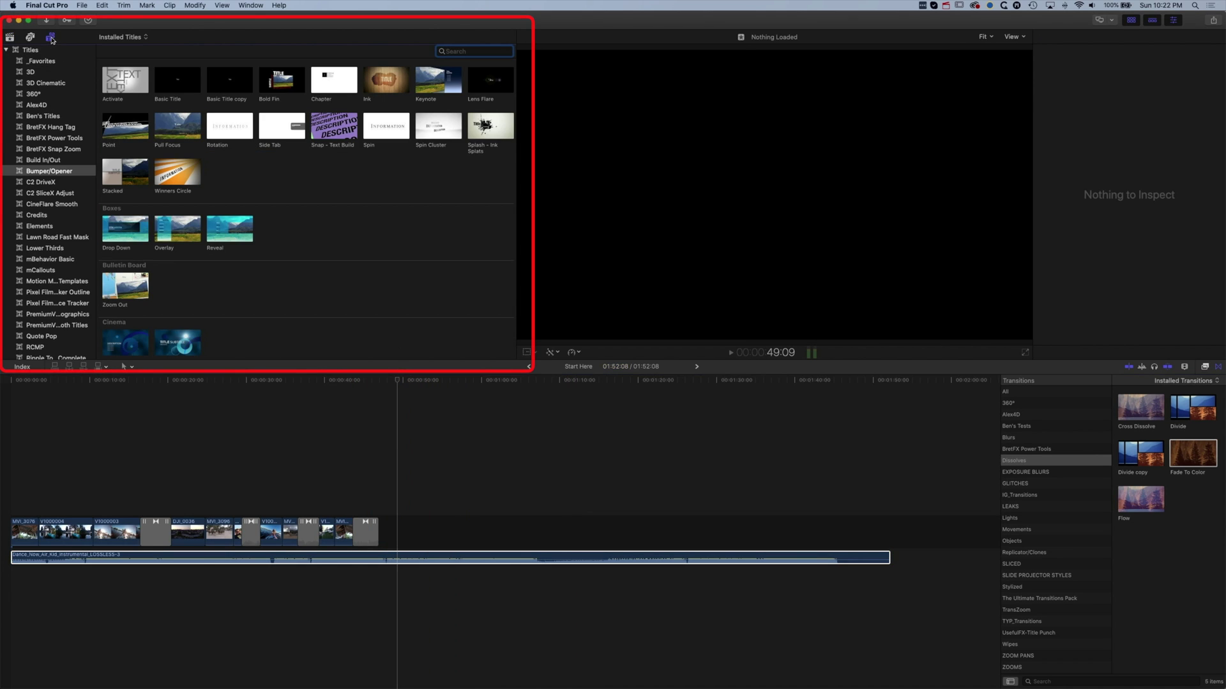
scroll(66, 183, down, 6)
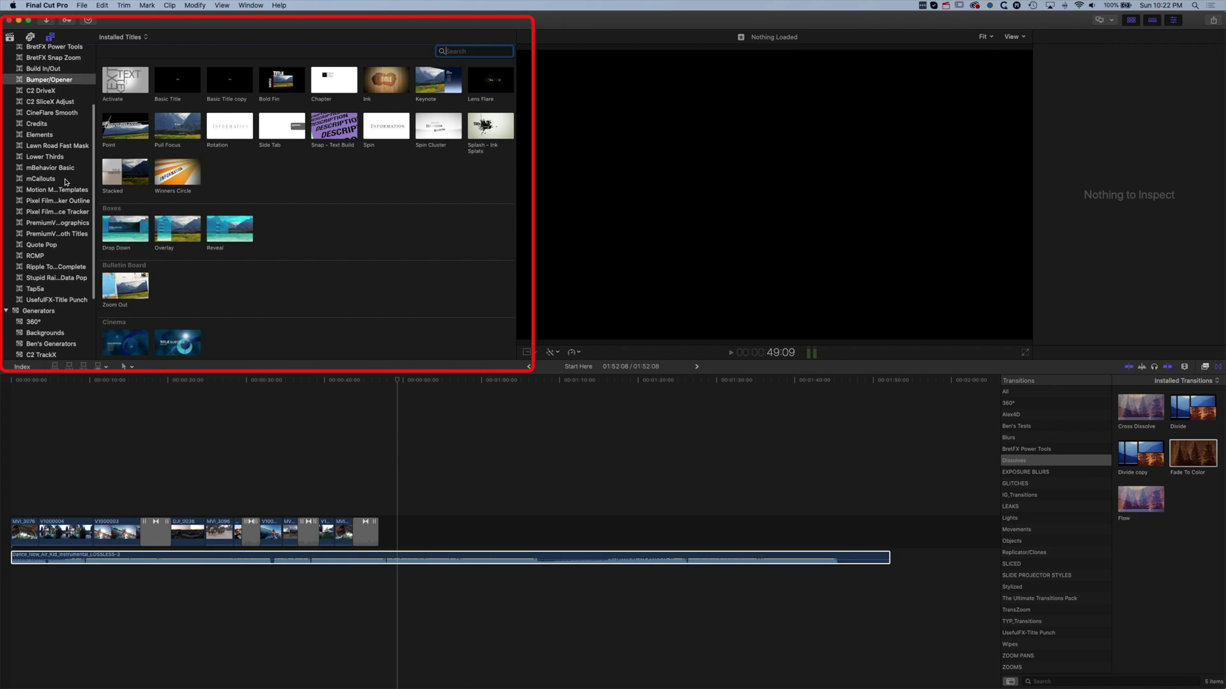
scroll(56, 327, down, 1)
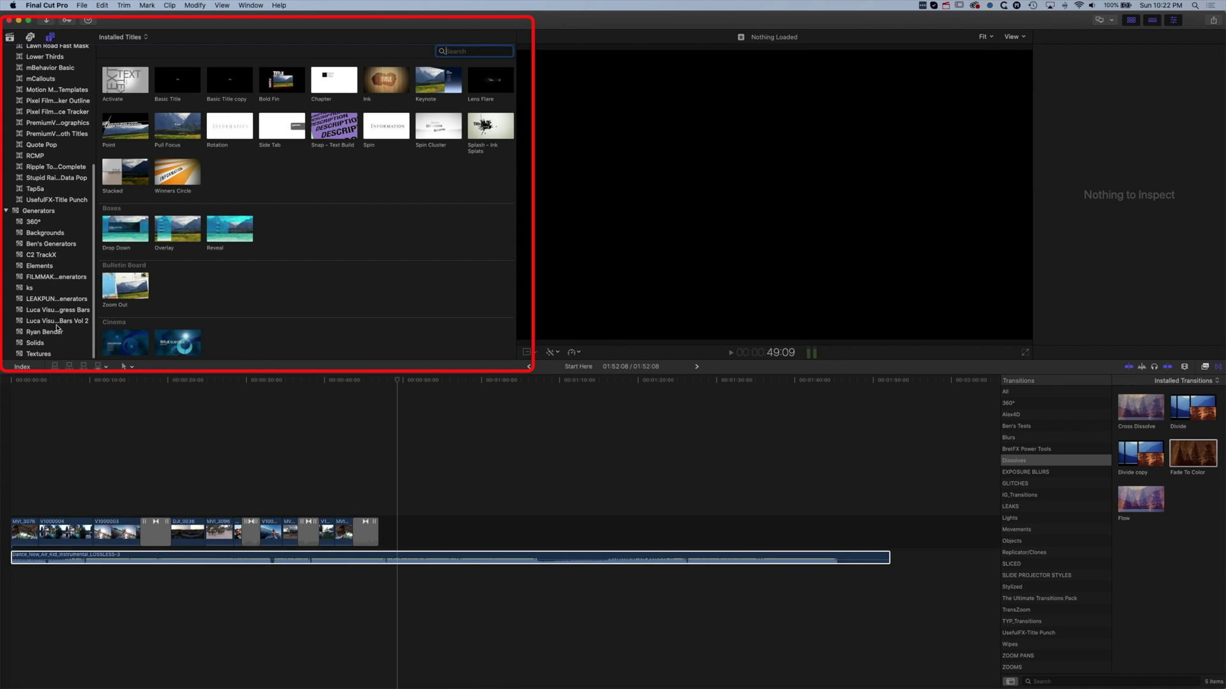
click(35, 344)
mouse_move(118, 89)
mouse_down()
mouse_move(438, 555)
mouse_move(380, 538)
mouse_up()
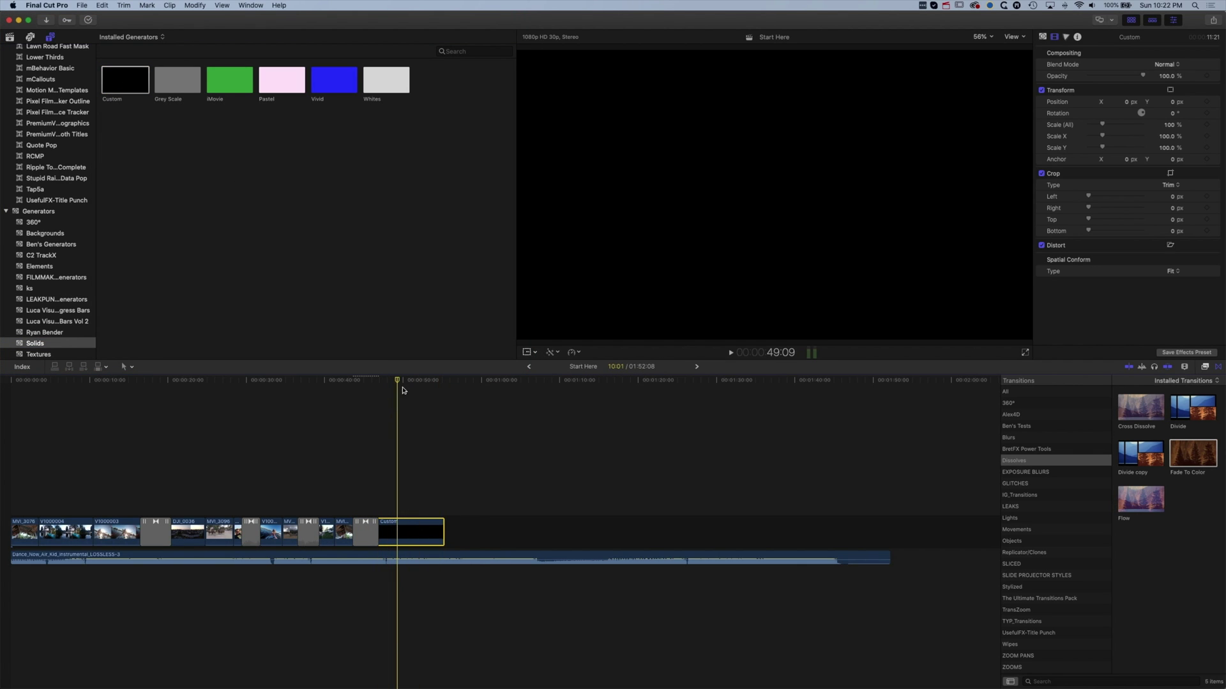
Lengthen the Custom generator to about 14 seconds and trim the music to end together with it.
drag(386, 381, 399, 381)
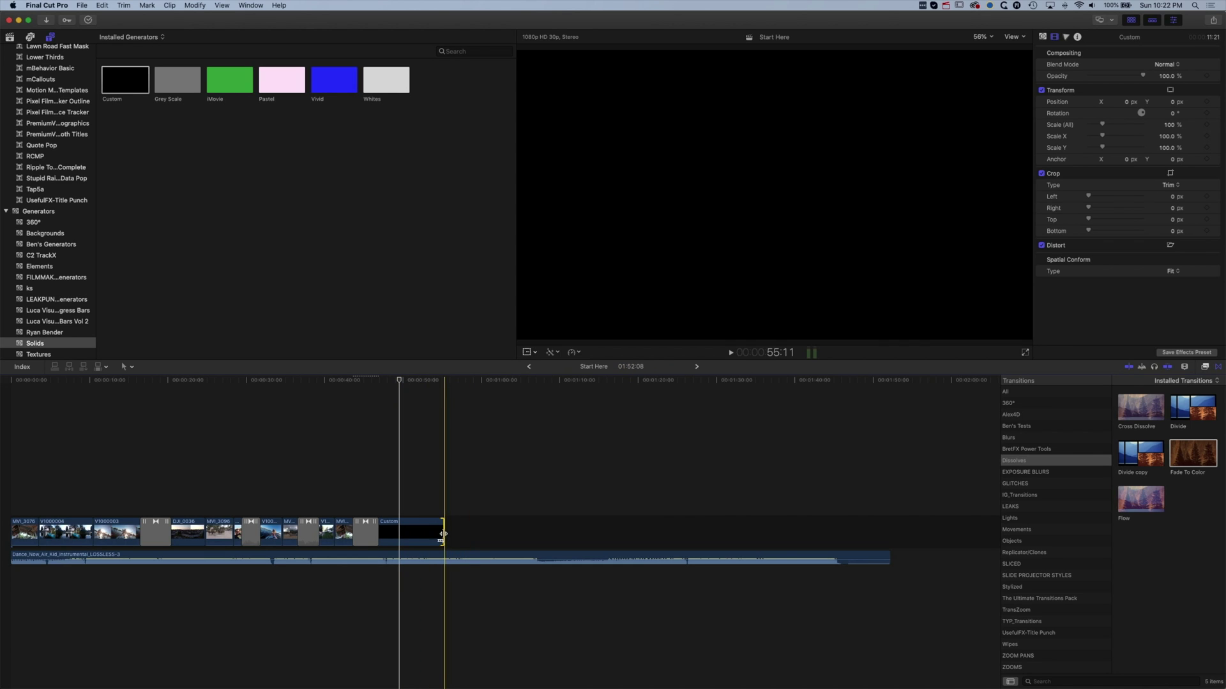
drag(442, 534, 464, 535)
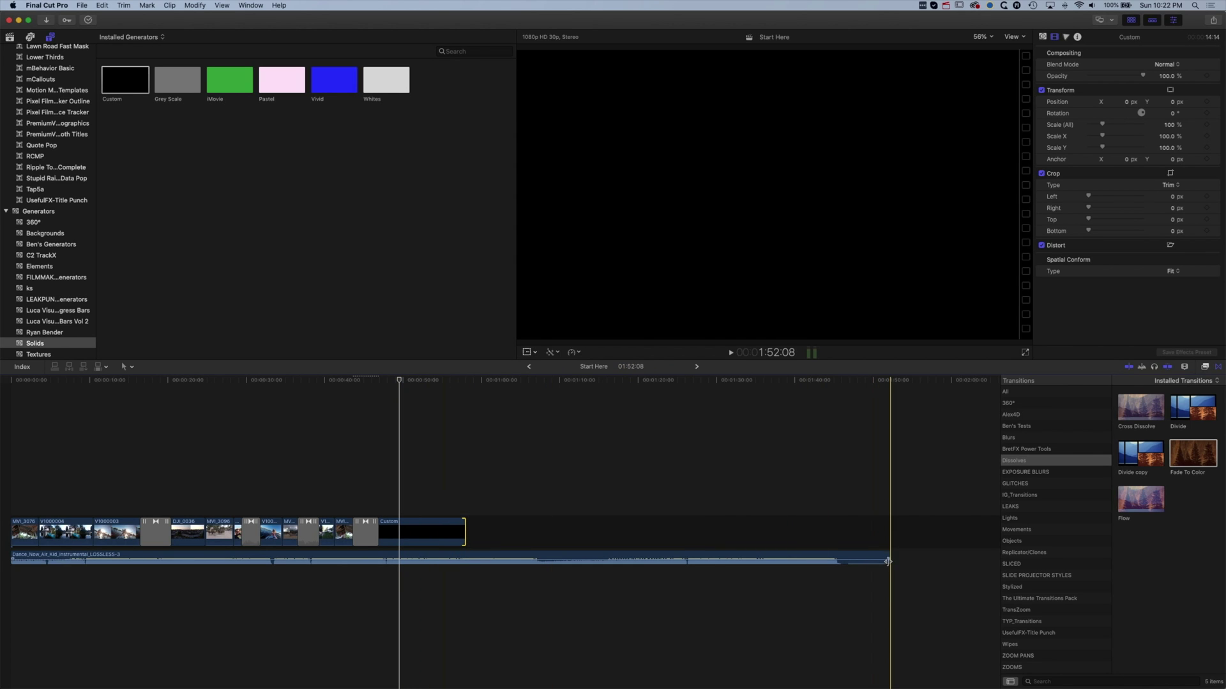
drag(889, 561, 456, 559)
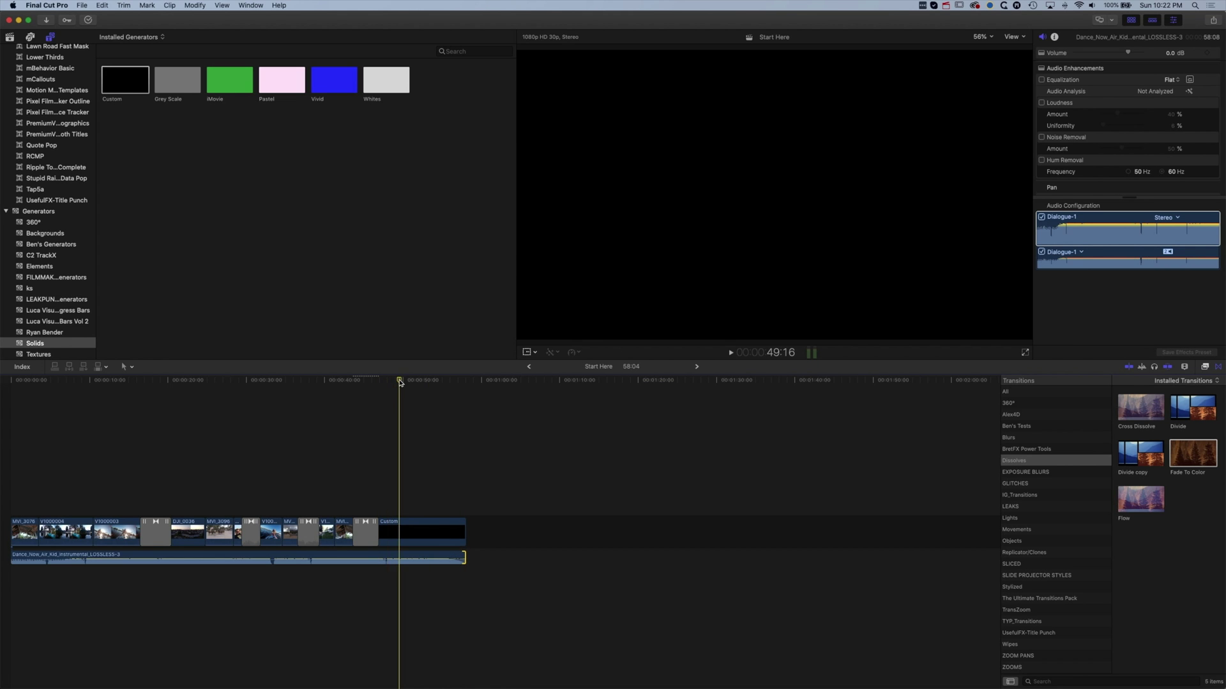
Play the fade-out into the black generator from about 43:20.
mouse_move(372, 385)
mouse_down()
mouse_move(333, 386)
mouse_move(349, 387)
mouse_up()
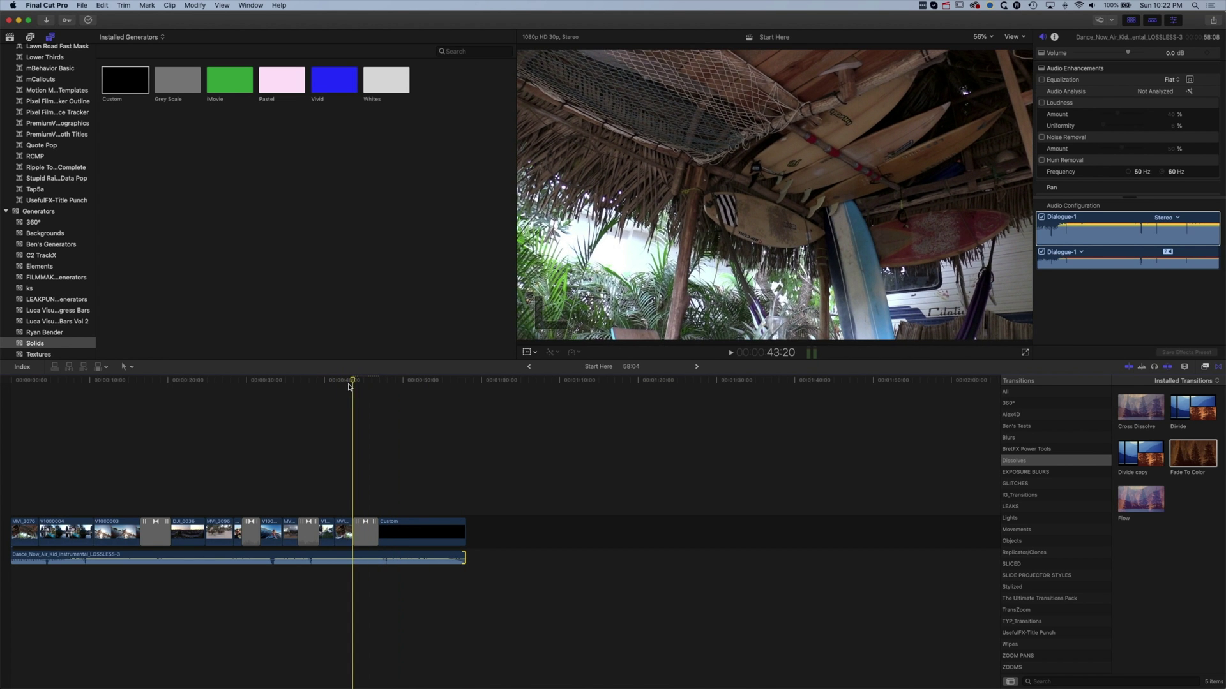
key(space)
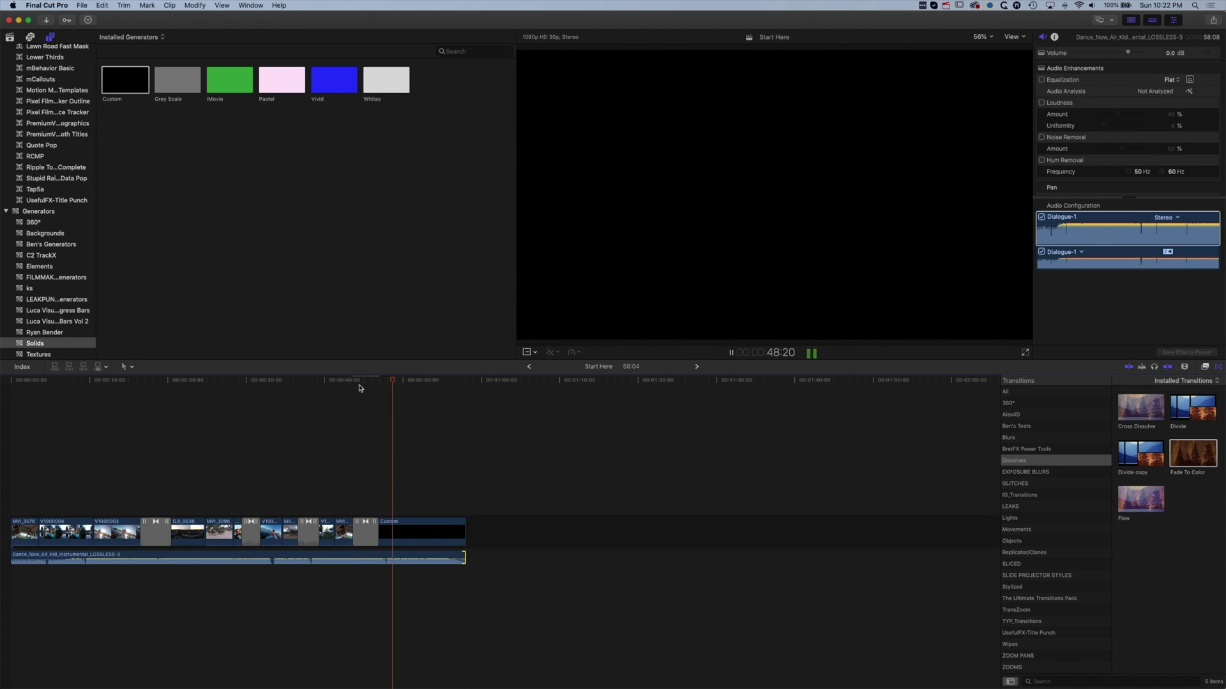
key(space)
Delete the Custom generator and the final Cross Dissolve, and trim the music to the end of the last MVI_3076.
click(424, 537)
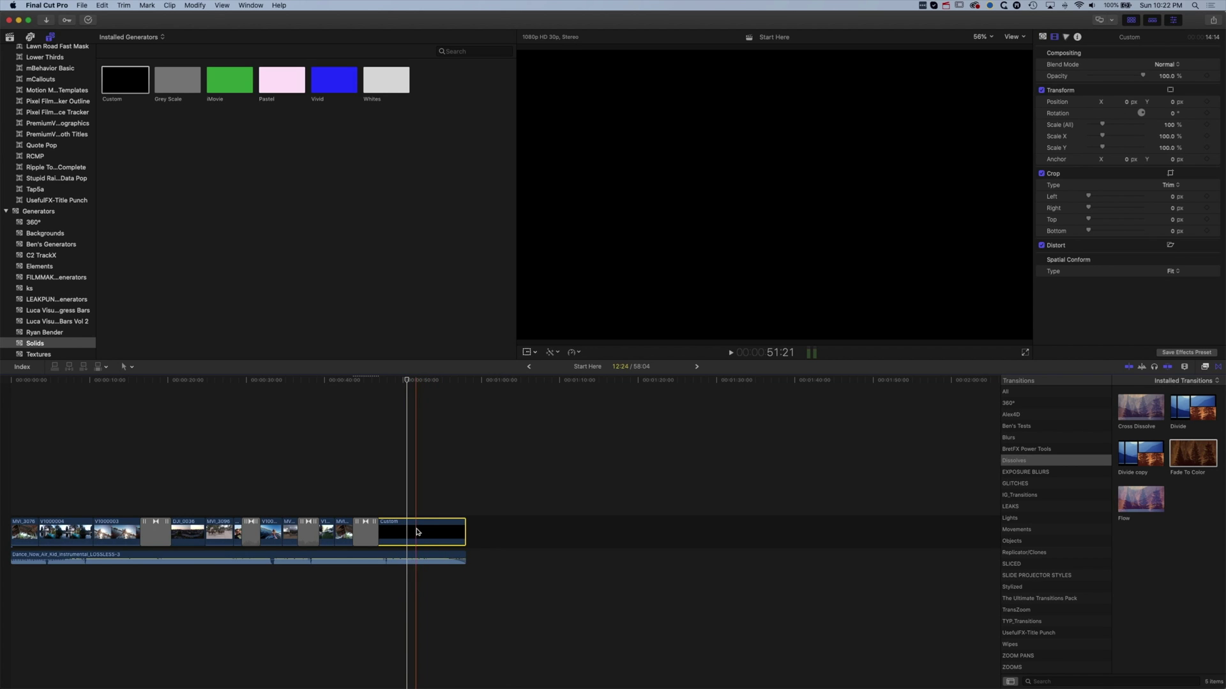
key(Delete)
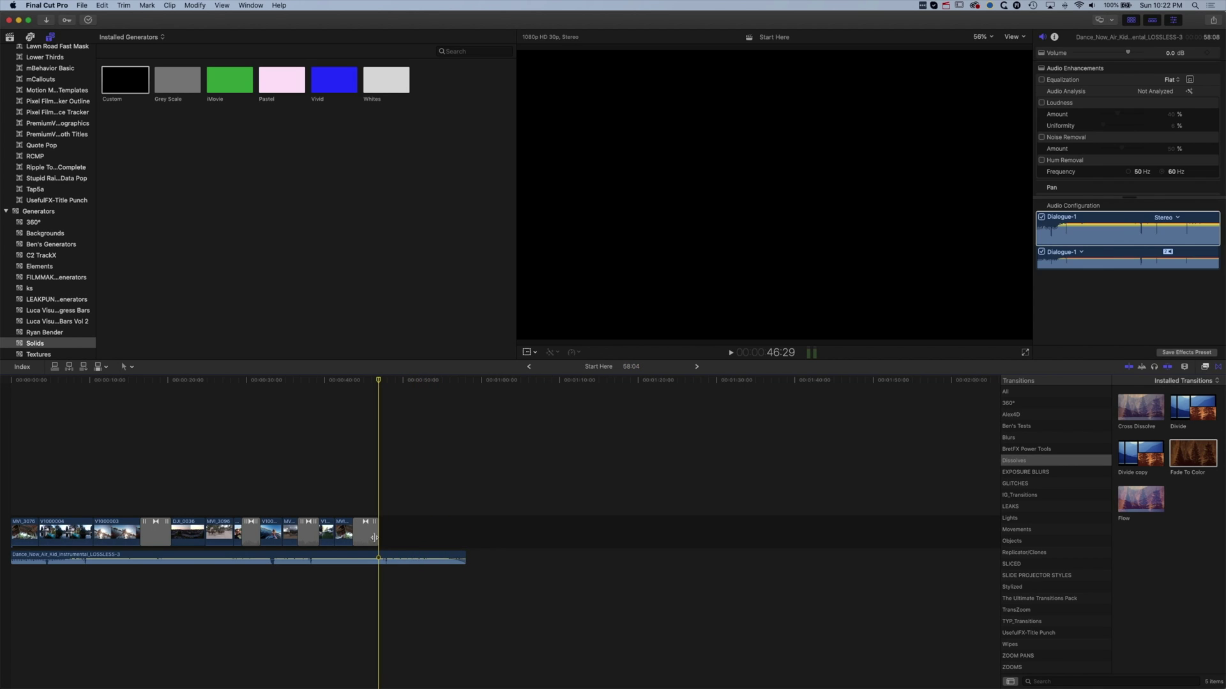
click(375, 538)
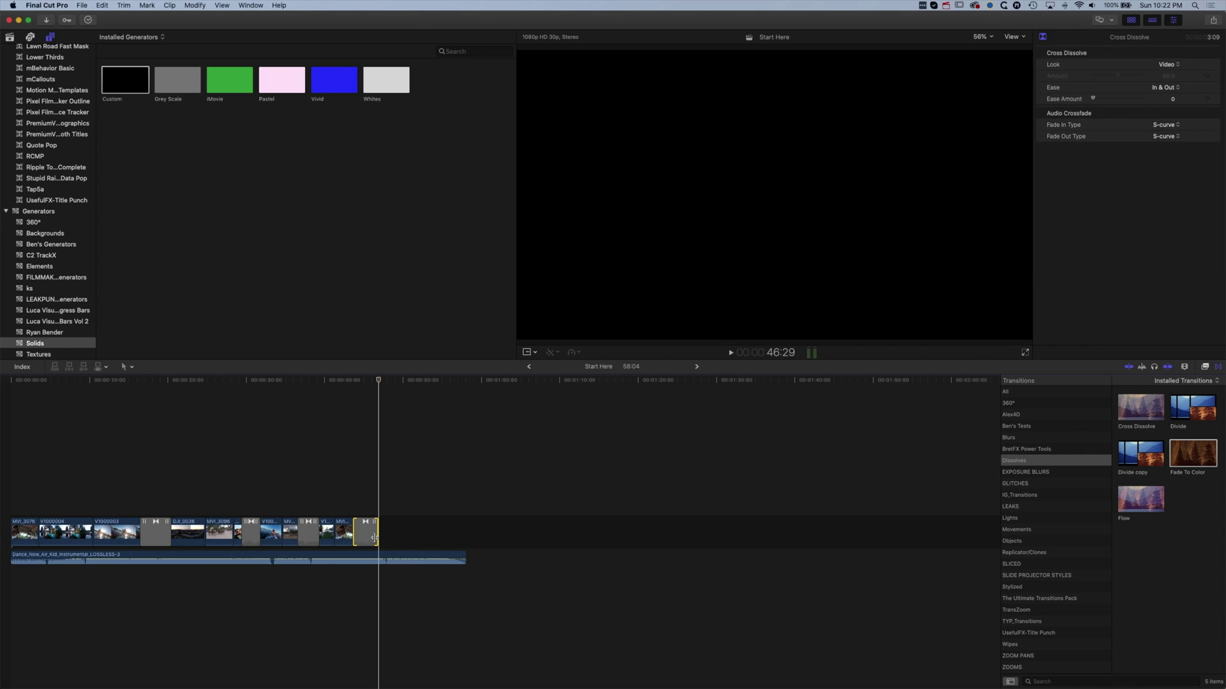
key(Delete)
click(352, 538)
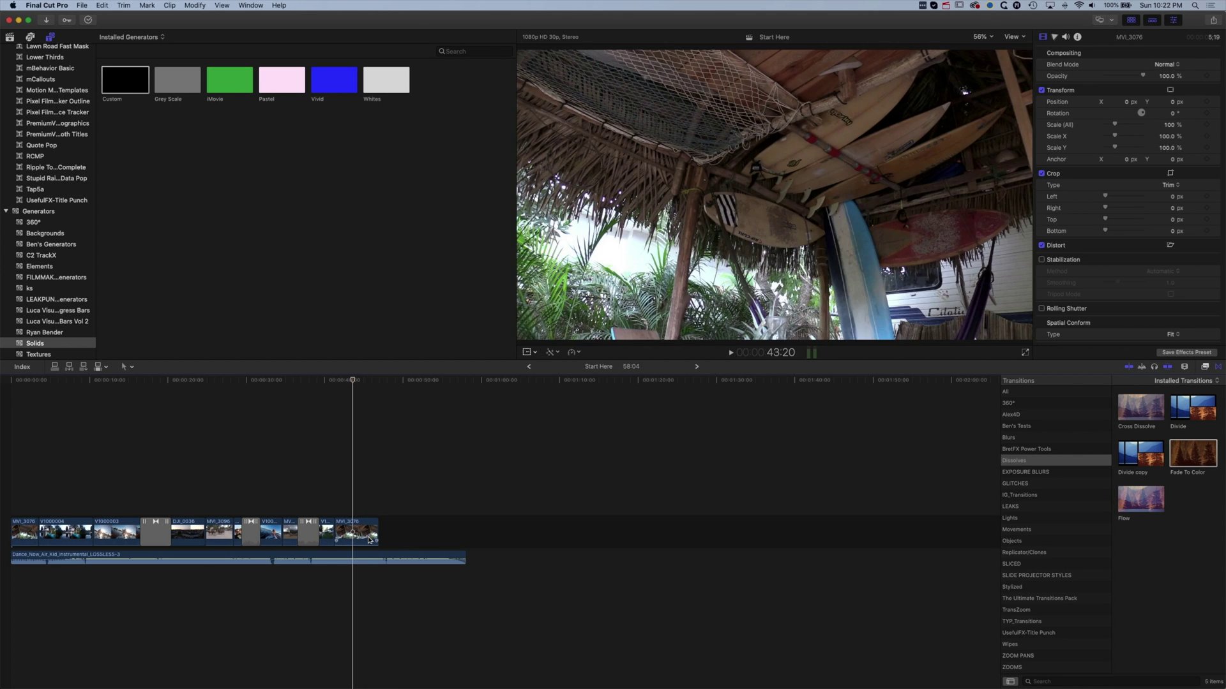
drag(465, 561, 378, 560)
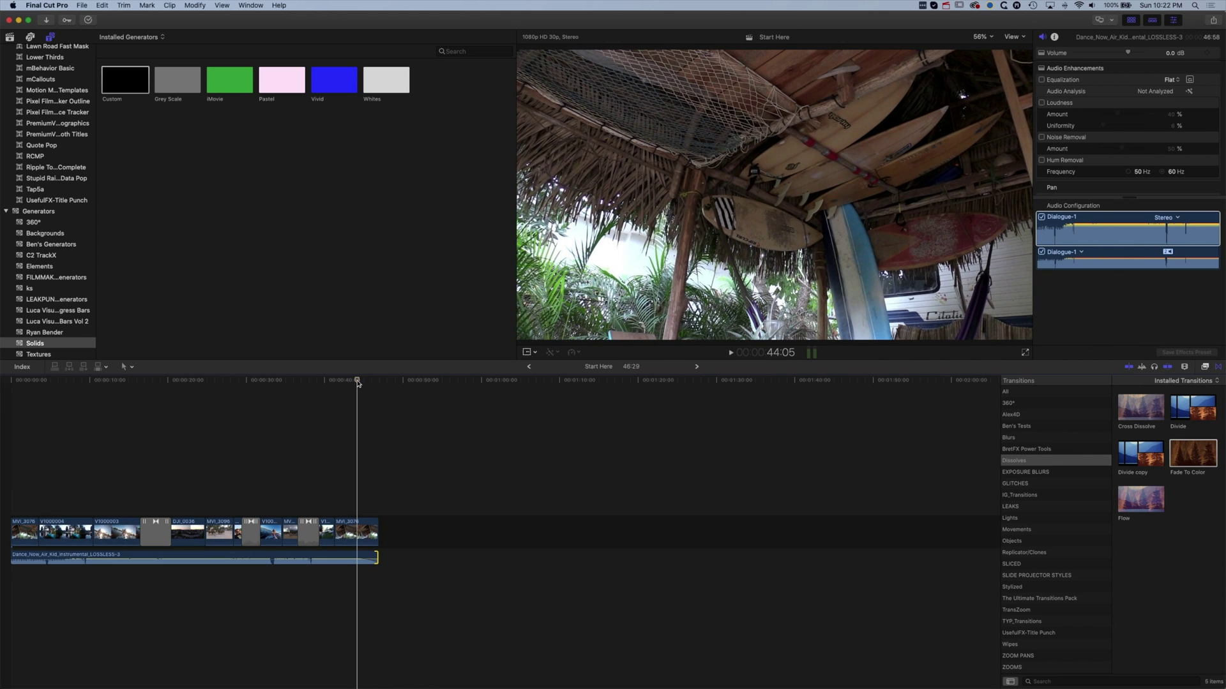
Add a 100% opacity keyframe to the final MVI_3076 clip at 44:05.
click(357, 382)
click(356, 533)
key(super+equal)
key(super+equal)
key(super+equal)
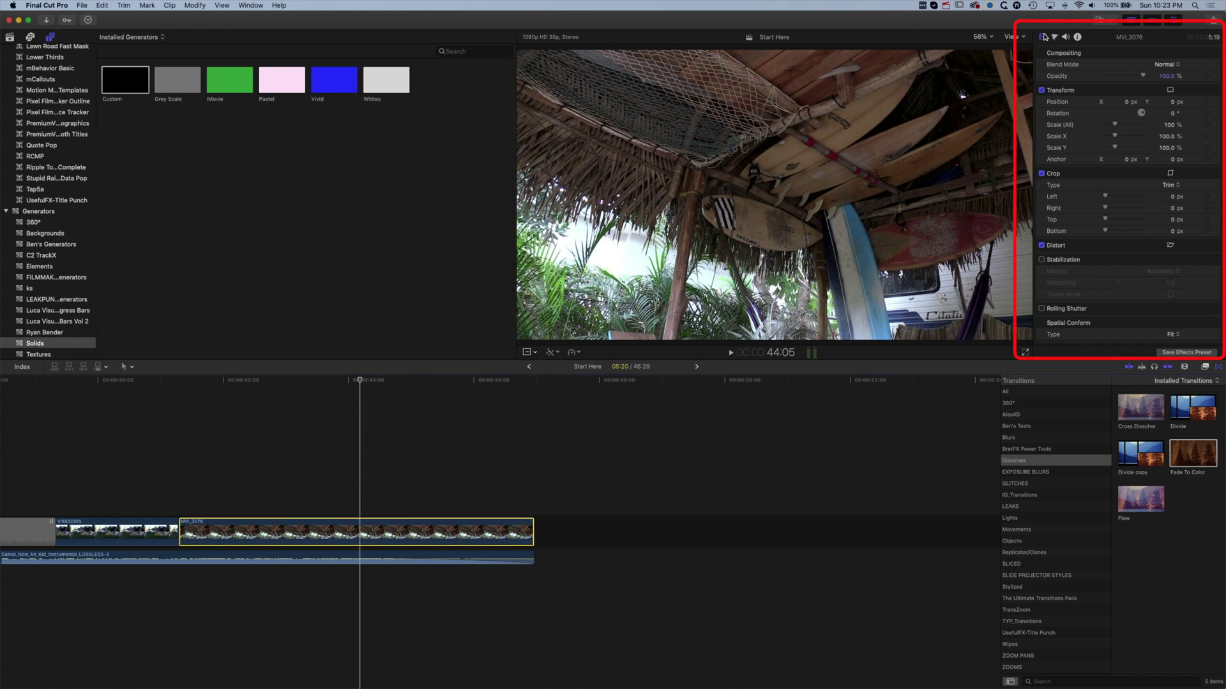
click(1207, 76)
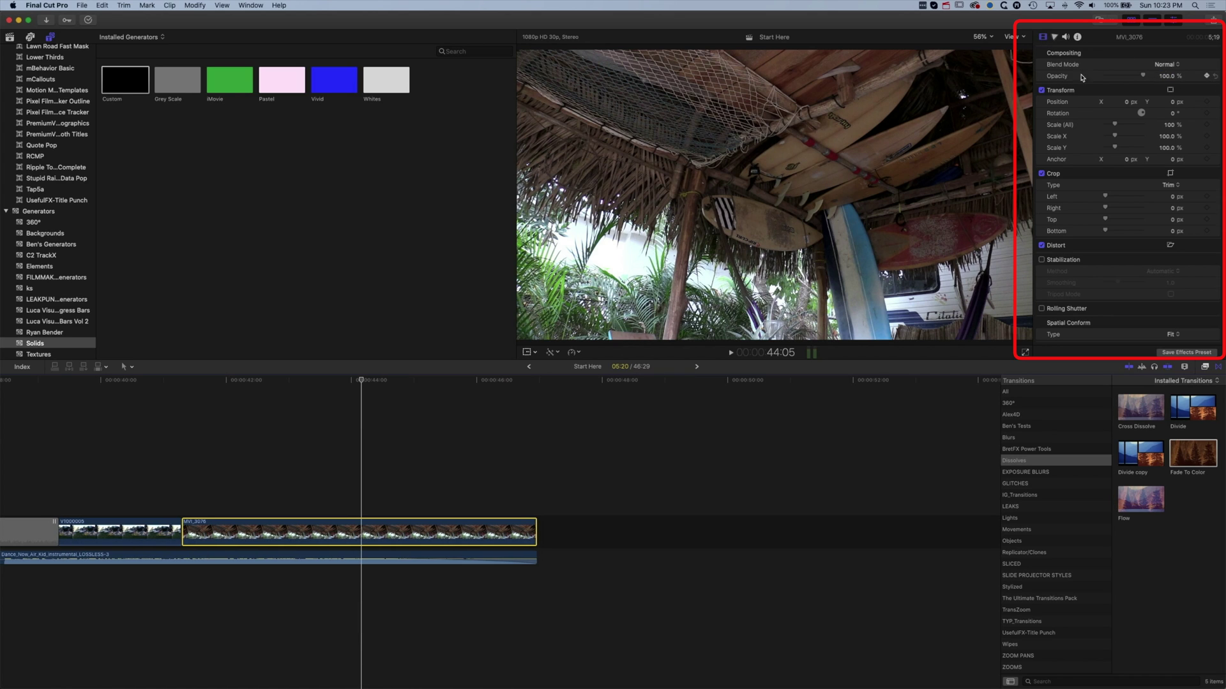
Keyframe the final MVI_3076 clip's opacity down to 0% at its last frame, 46:28, and play the fade.
drag(362, 383, 539, 396)
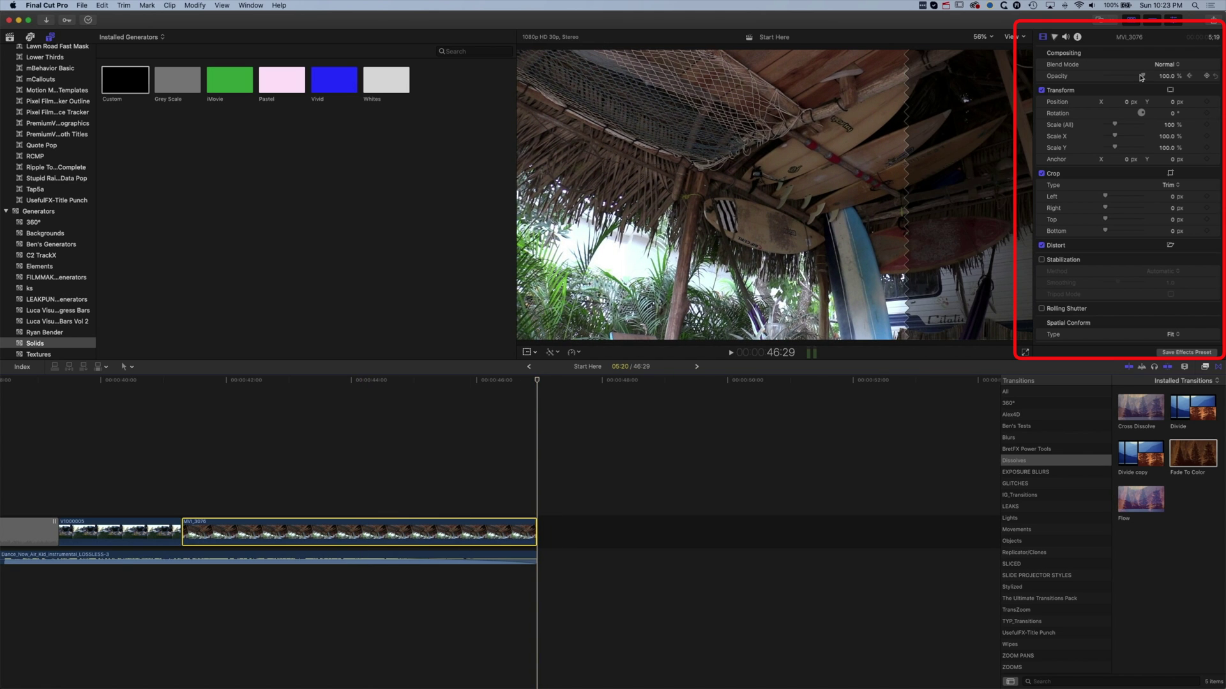
drag(1141, 77, 1099, 76)
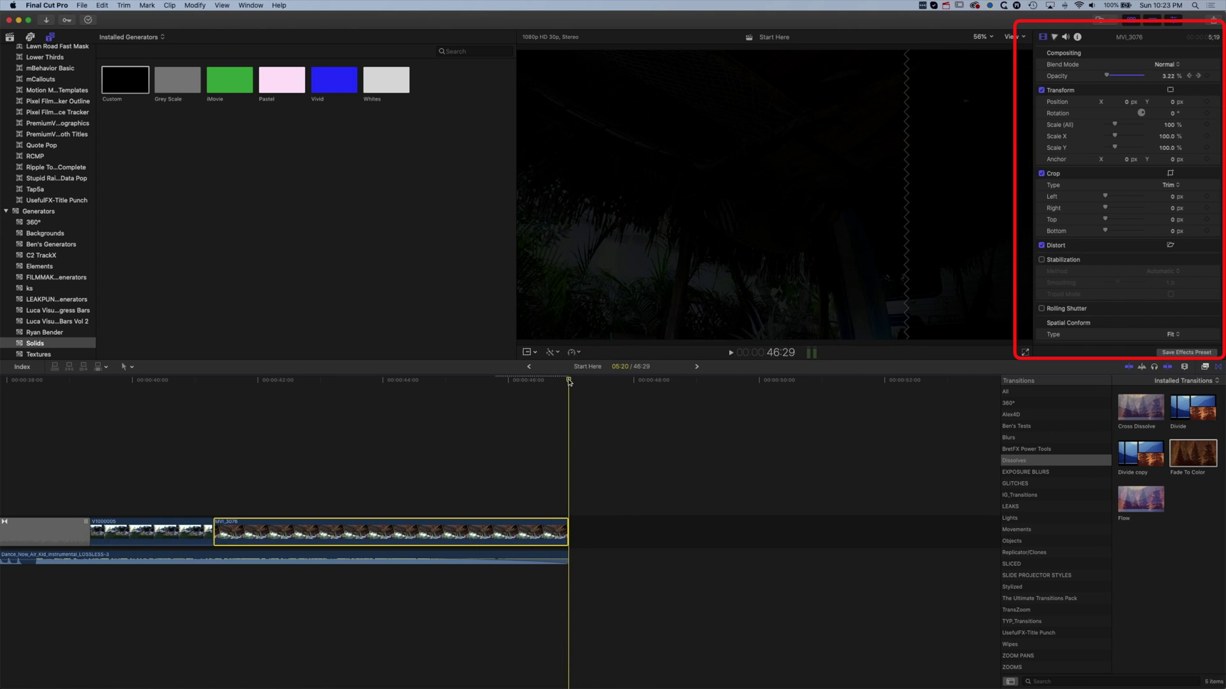
click(374, 383)
key(space)
key(Left)
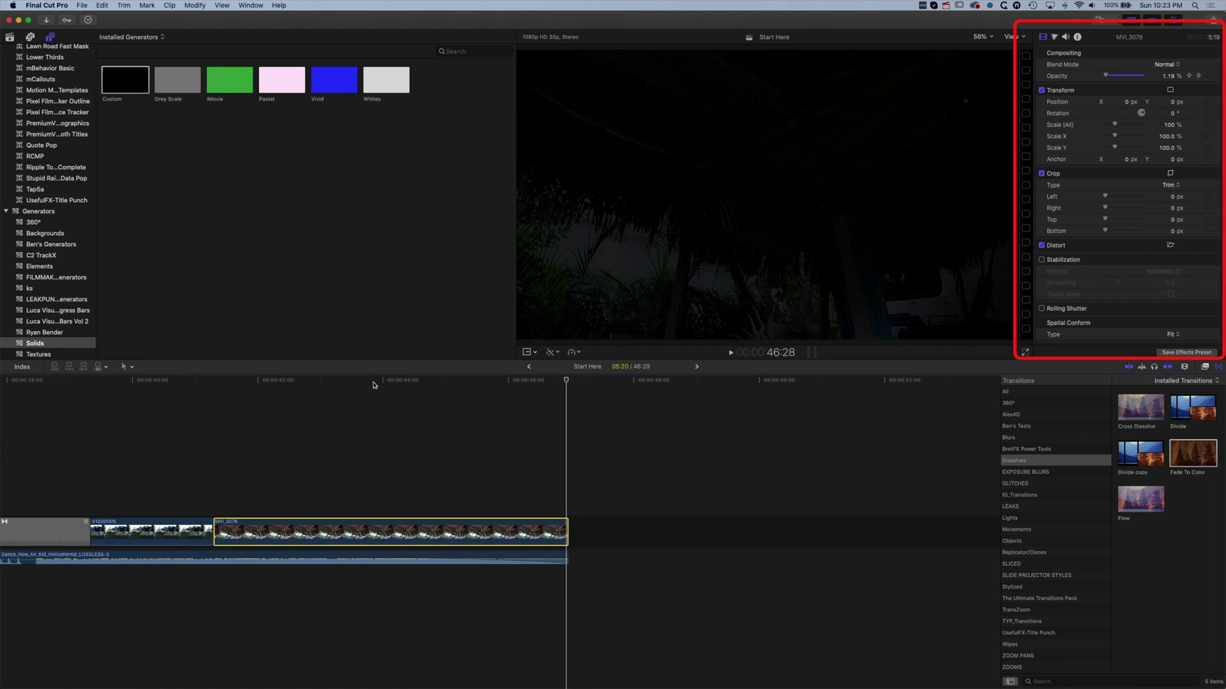
drag(1106, 77, 1103, 76)
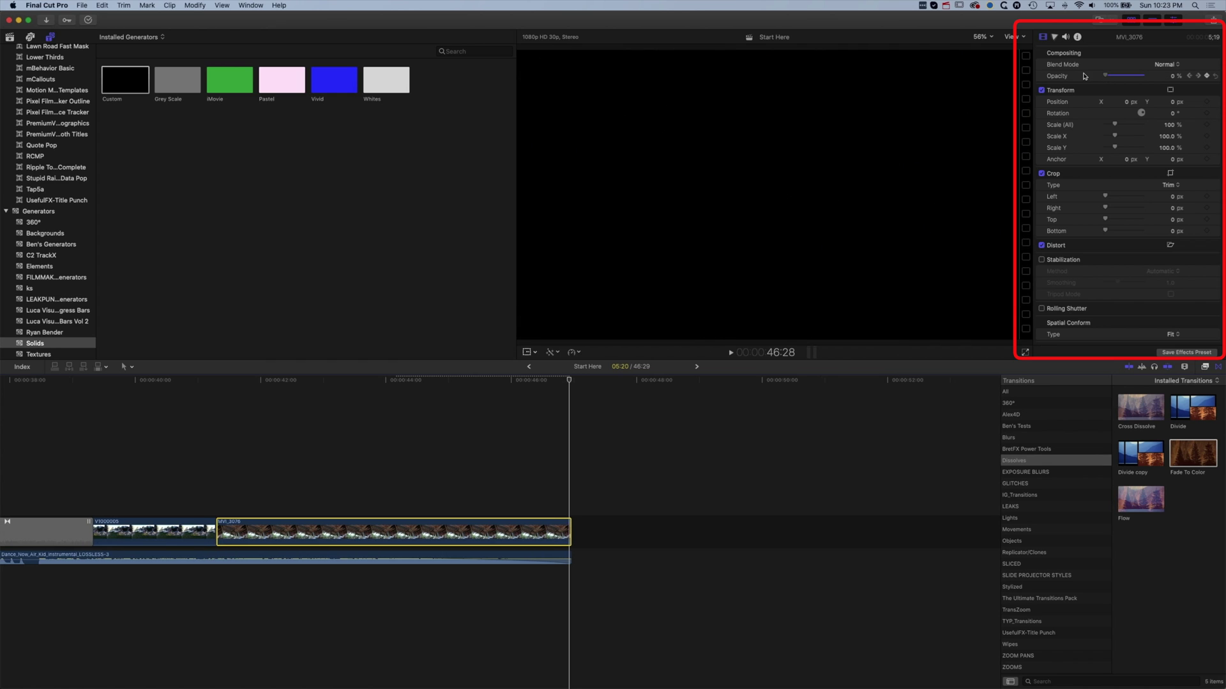
click(264, 389)
key(space)
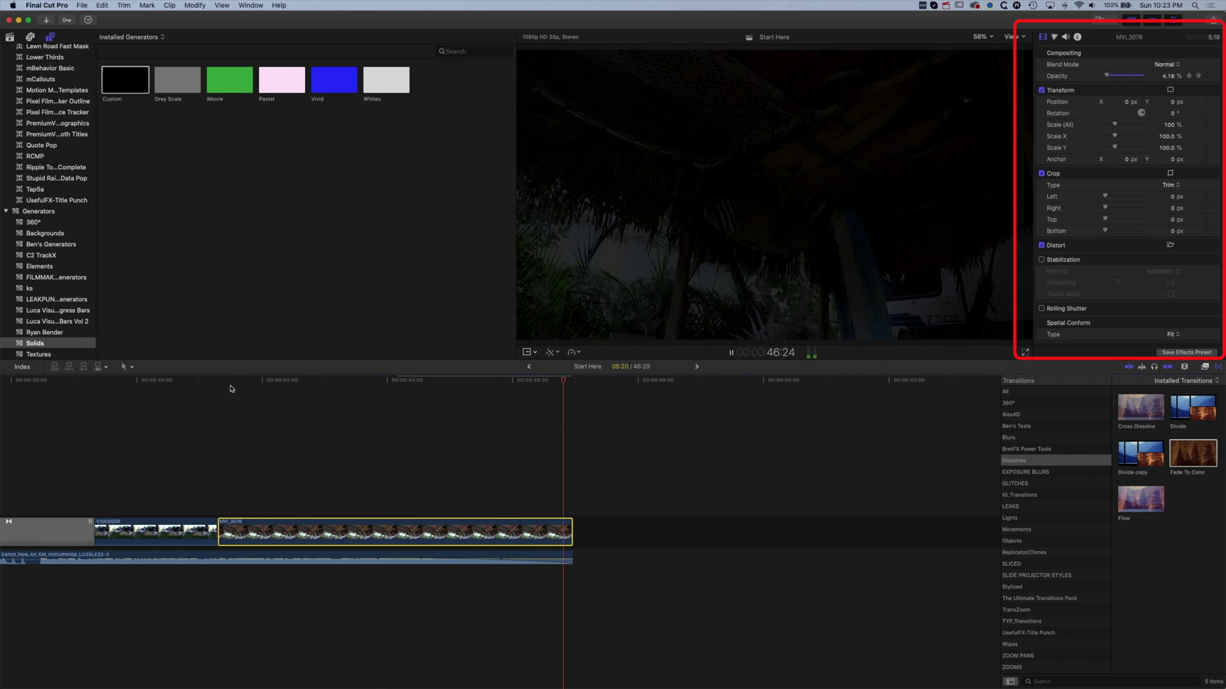
Show the final clip's video animation, move its first opacity keyframe slightly later to shorten the fade, and close the animation editor.
right_click(456, 534)
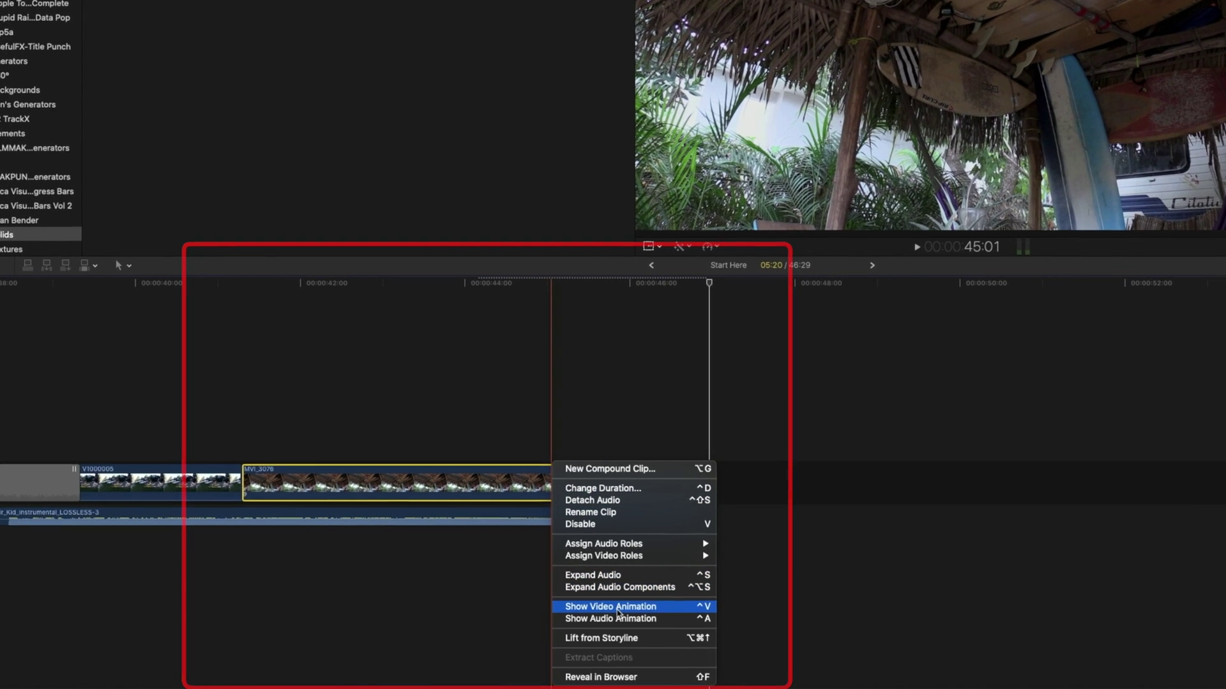
click(510, 624)
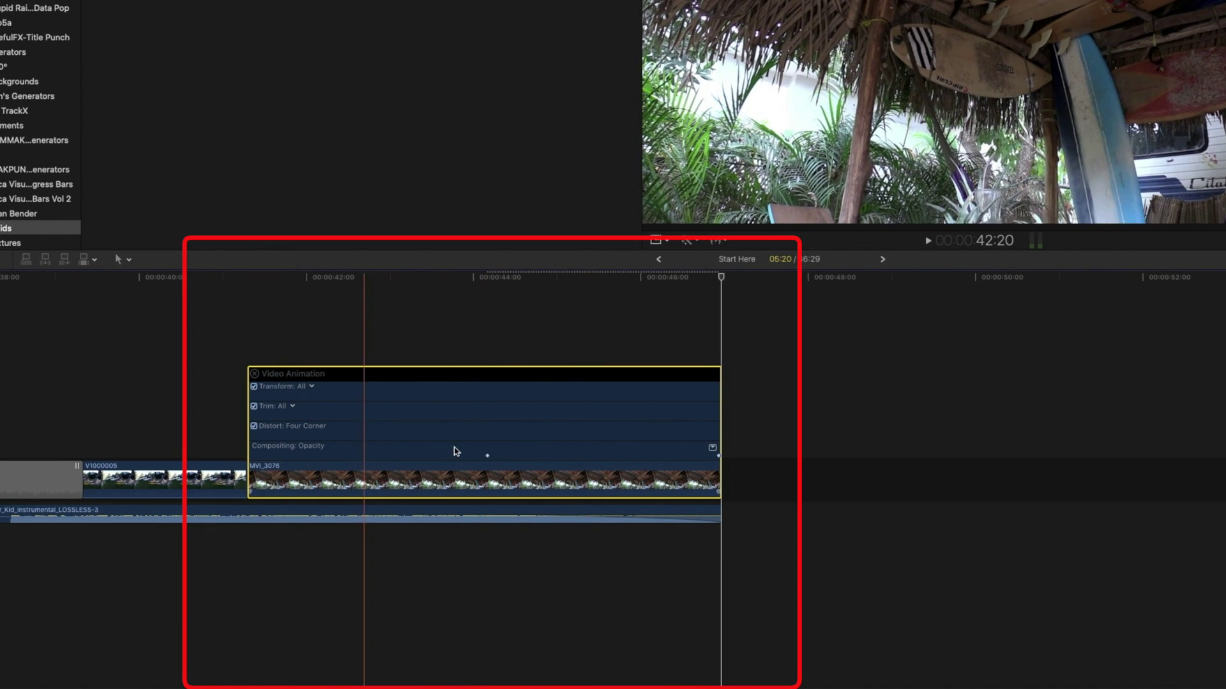
click(487, 456)
drag(487, 456, 516, 457)
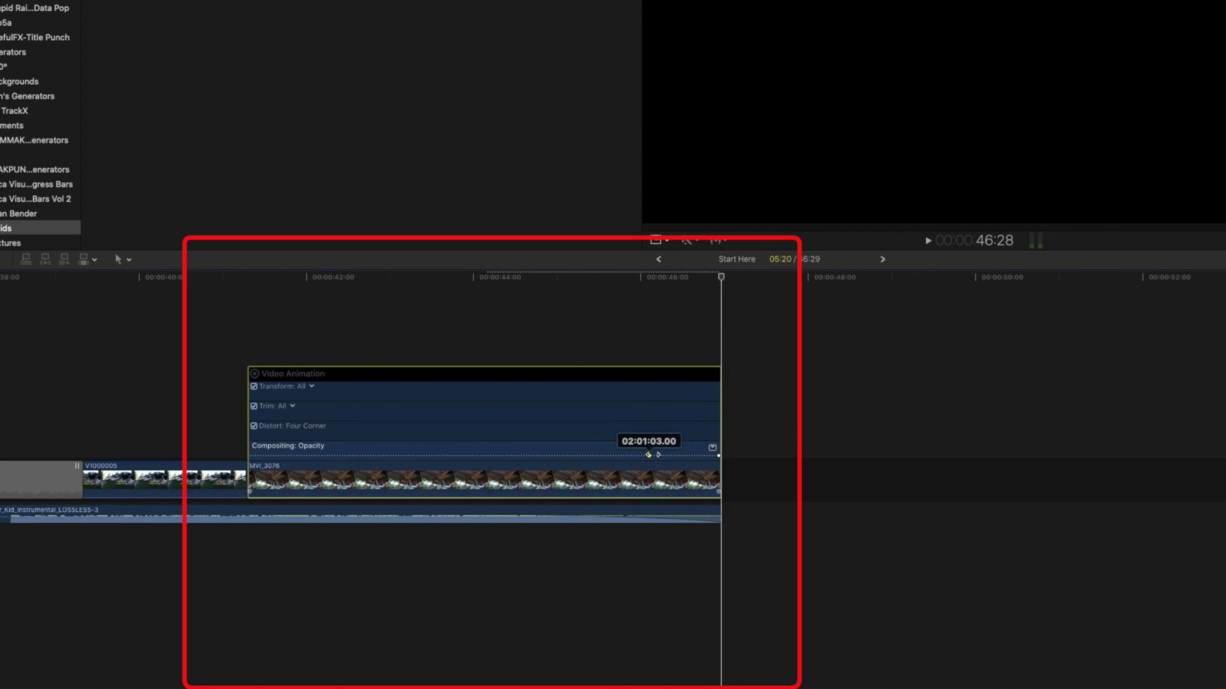
drag(638, 456, 514, 455)
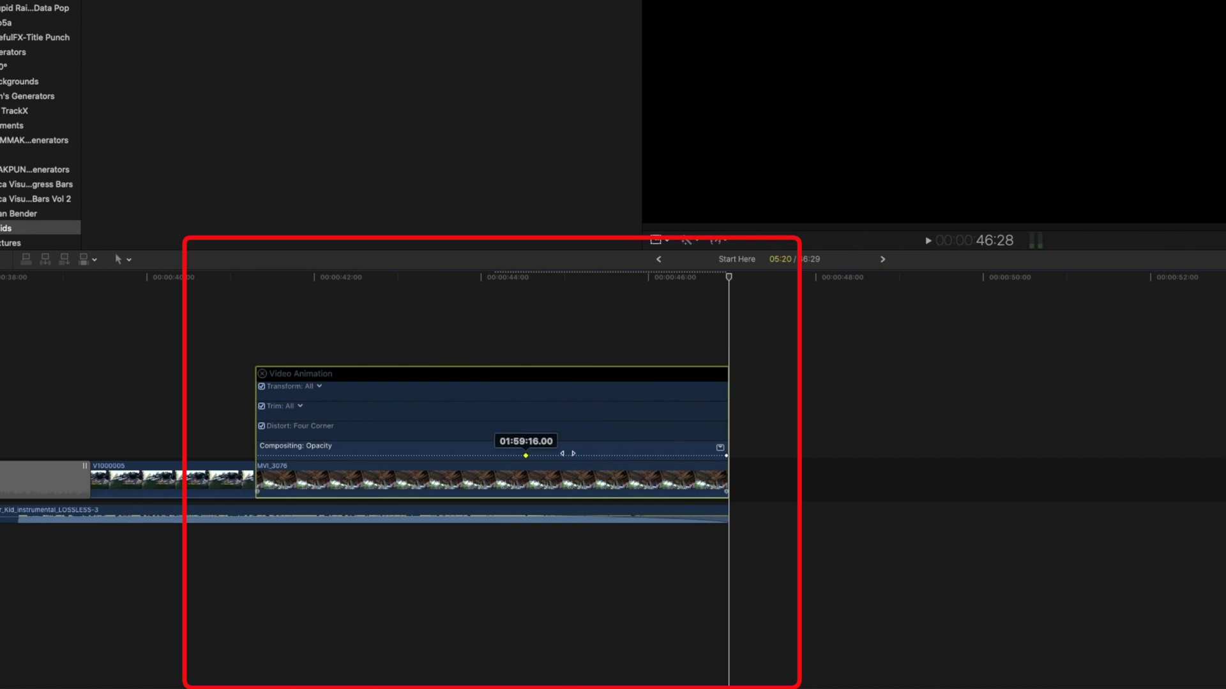
click(261, 374)
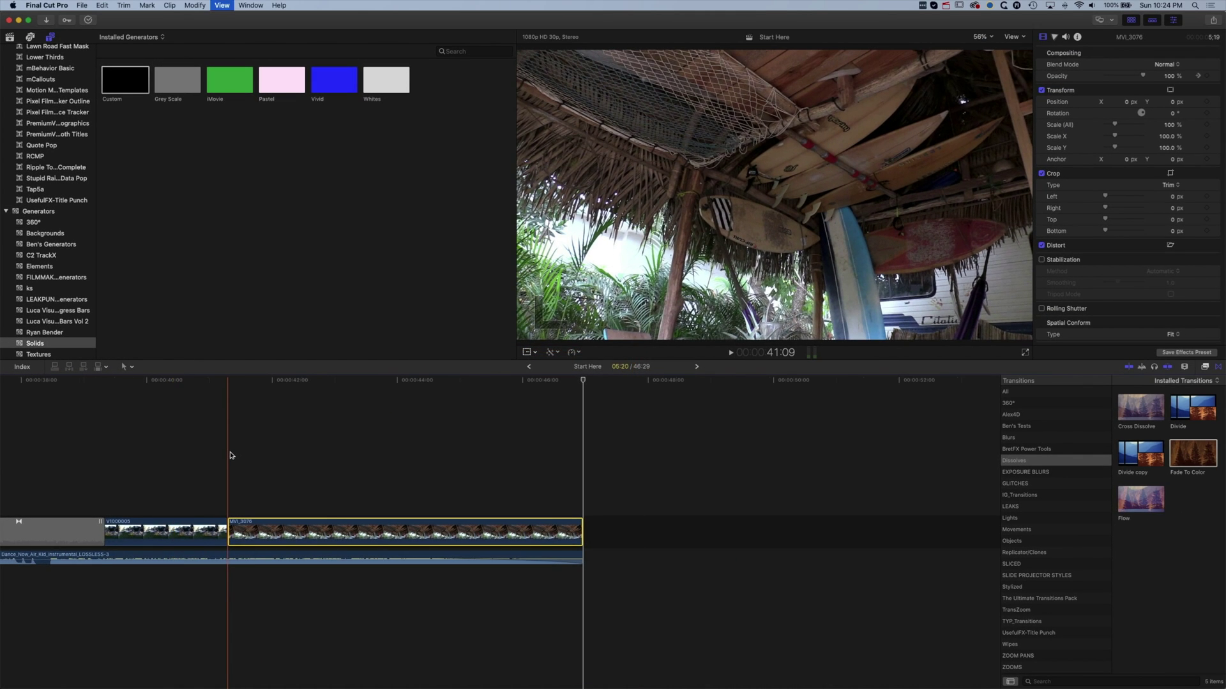
Append MVI_3150 from the Outrigger library to the end of the main storyline.
key(shift+z)
click(11, 39)
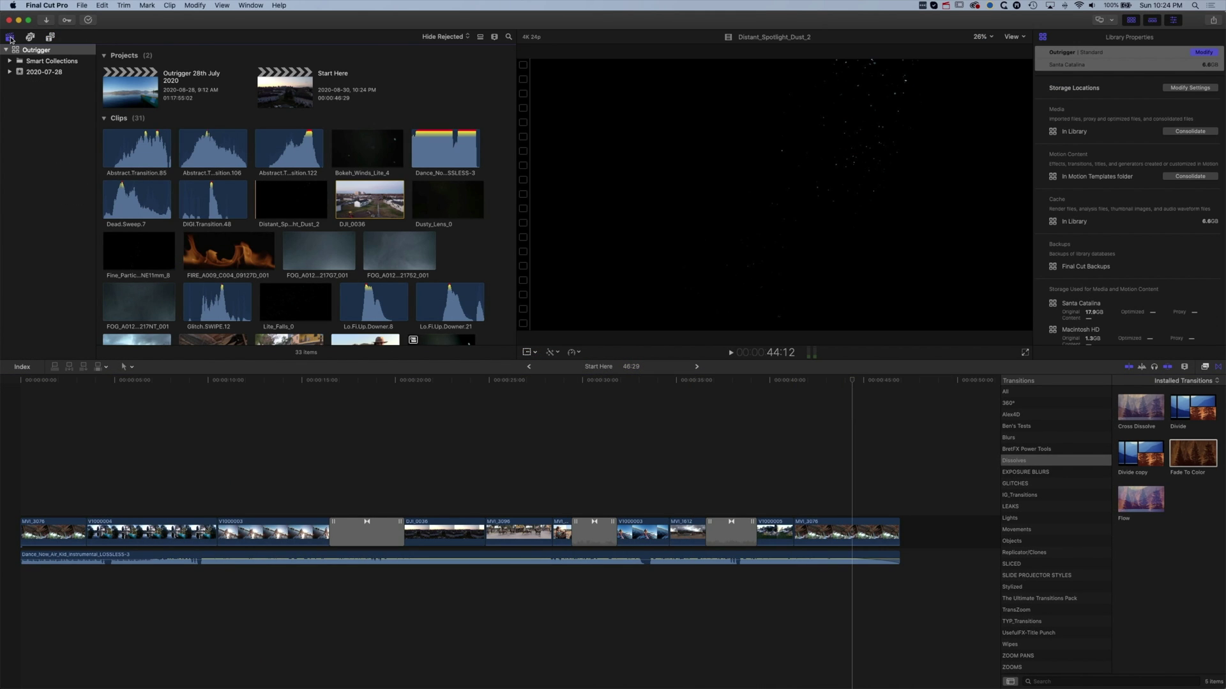
scroll(280, 209, down, 5)
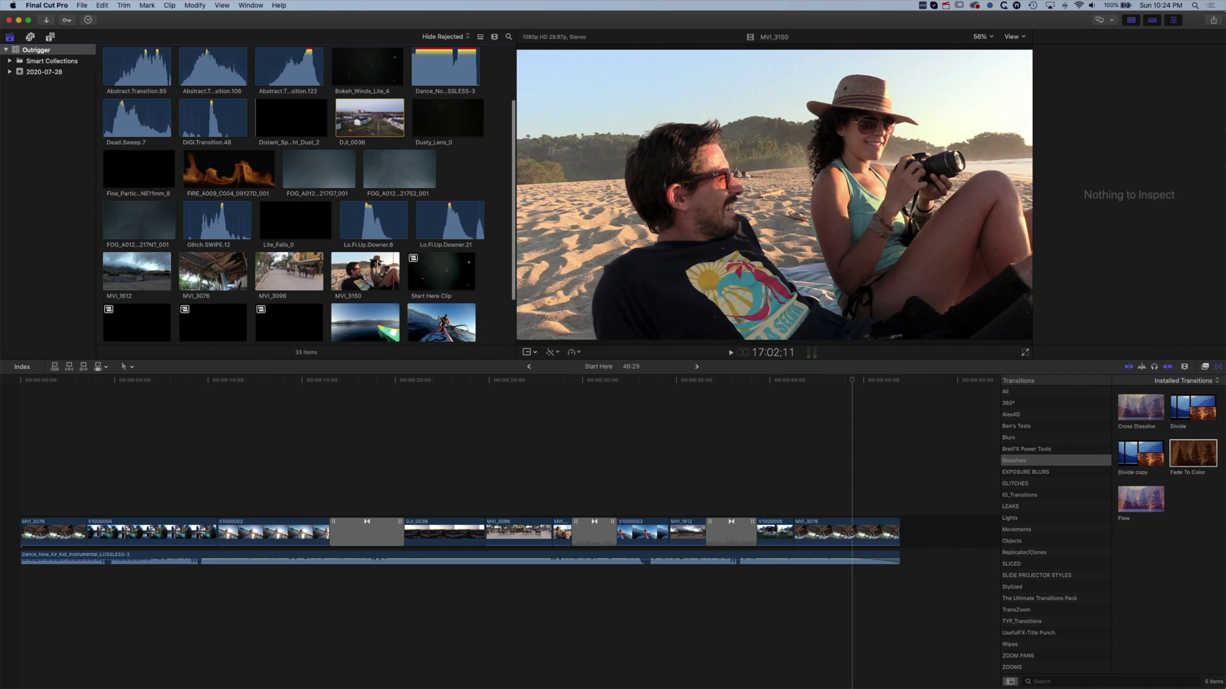
drag(365, 271, 899, 539)
scroll(836, 543, right, 4)
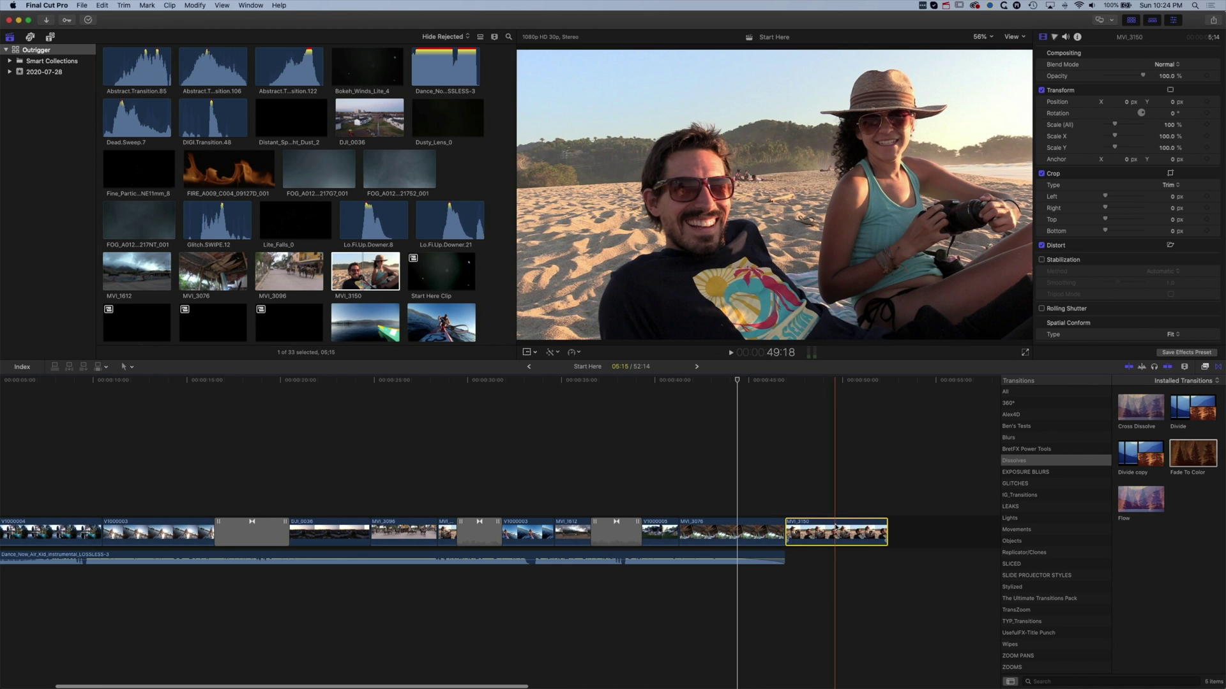
scroll(833, 525, right, 4)
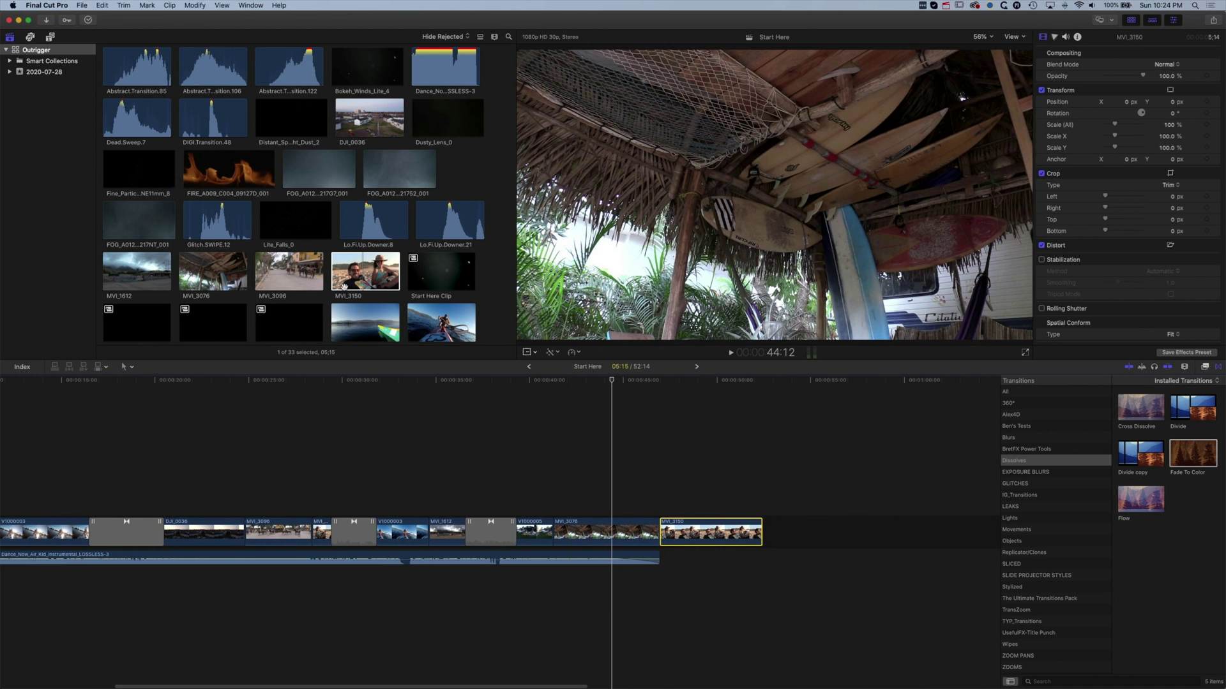
Append MVI_3076 from the library after MVI_3150, and play across the cut between them from about 50:09.
click(390, 258)
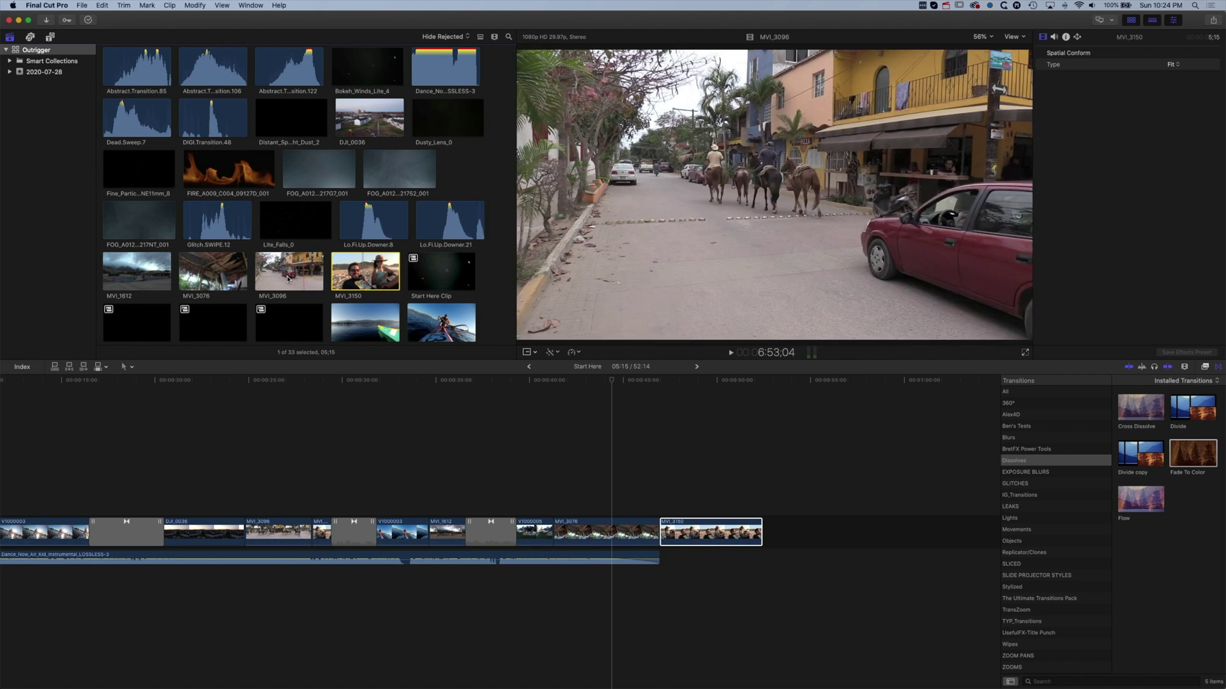
click(218, 269)
drag(218, 269, 769, 530)
click(721, 382)
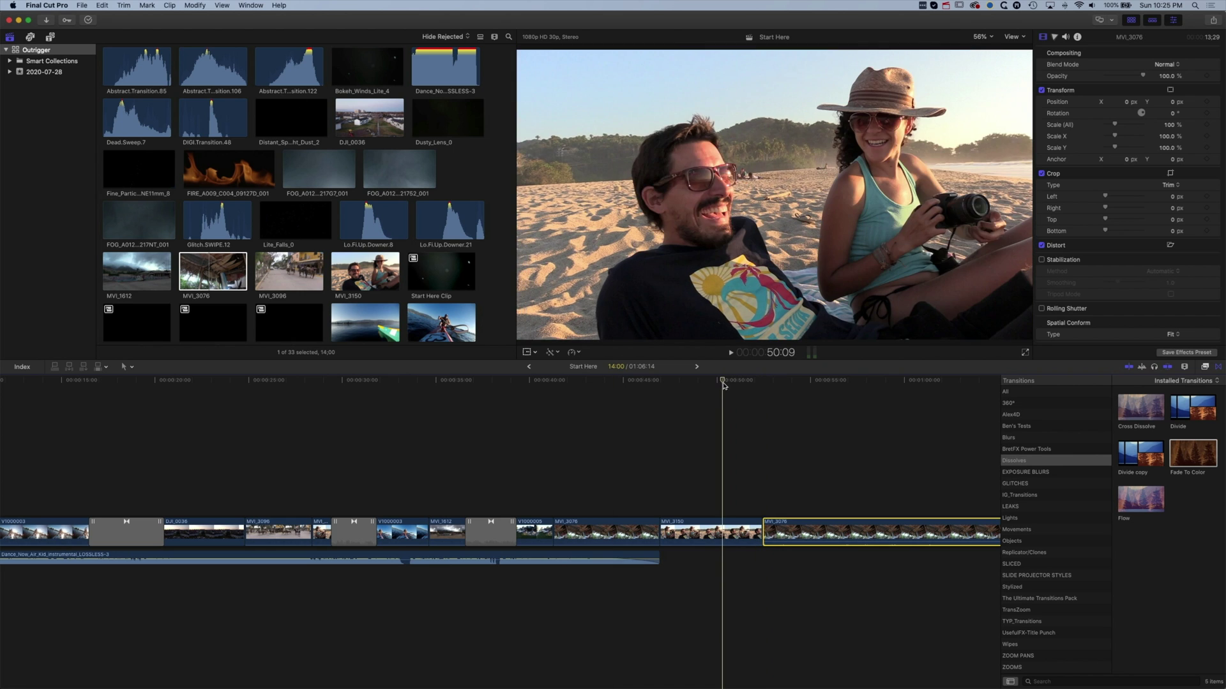
key(space)
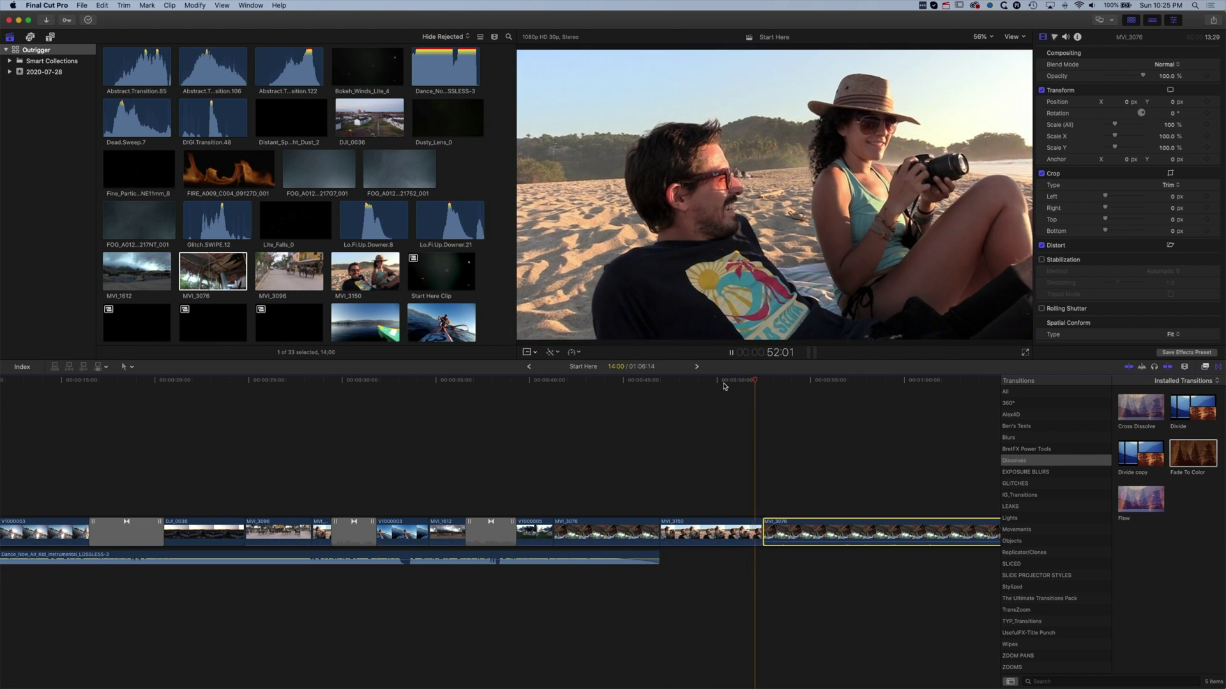
key(space)
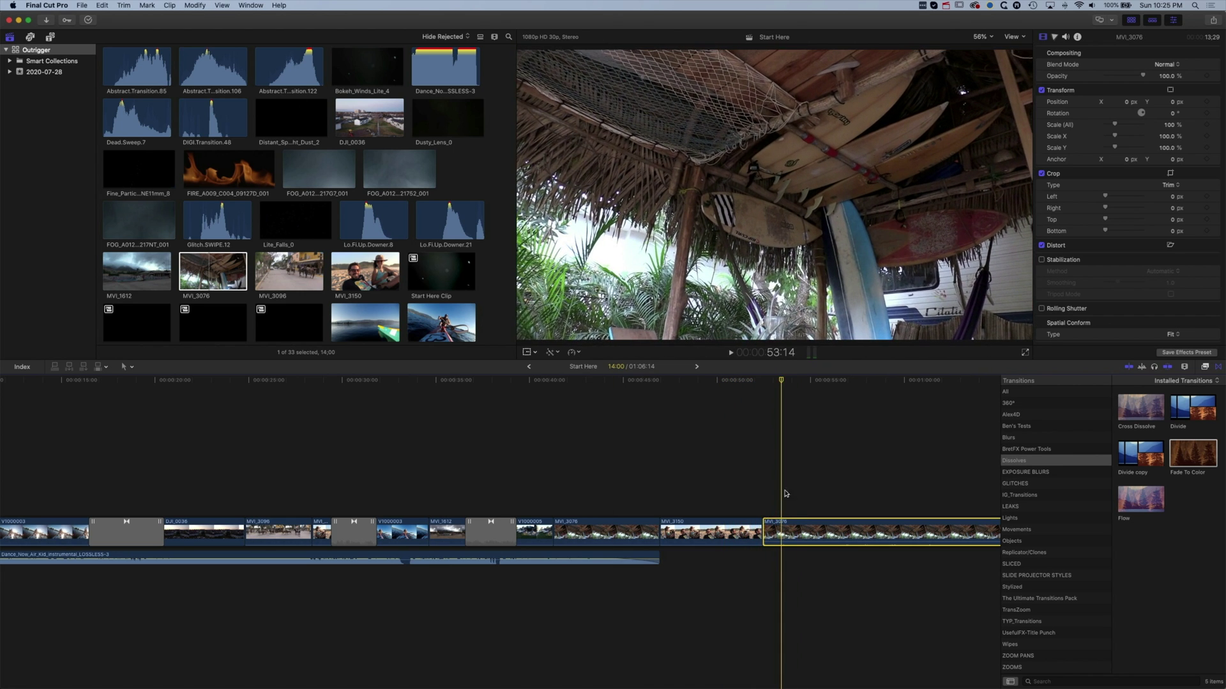
mouse_move(769, 382)
mouse_down()
mouse_move(741, 383)
mouse_move(758, 386)
mouse_up()
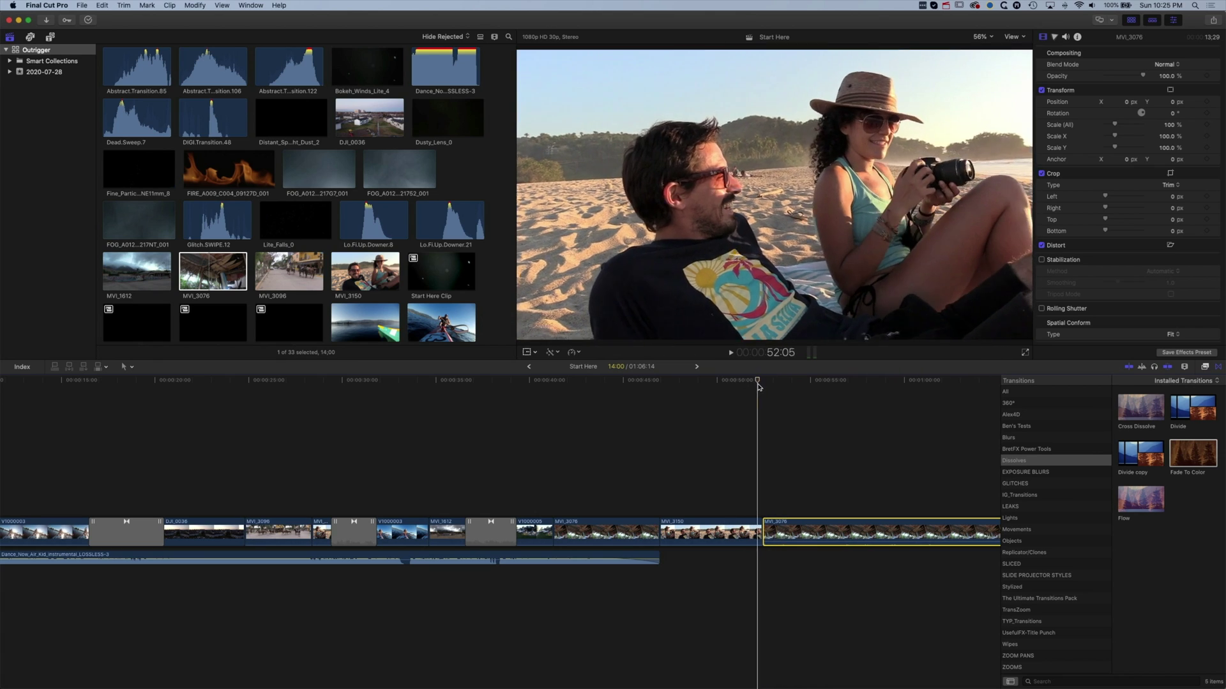
Move MVI_3150 behind the newly added MVI_3076, and trim the start of that MVI_3076 to leave 7:07.
drag(747, 533, 961, 533)
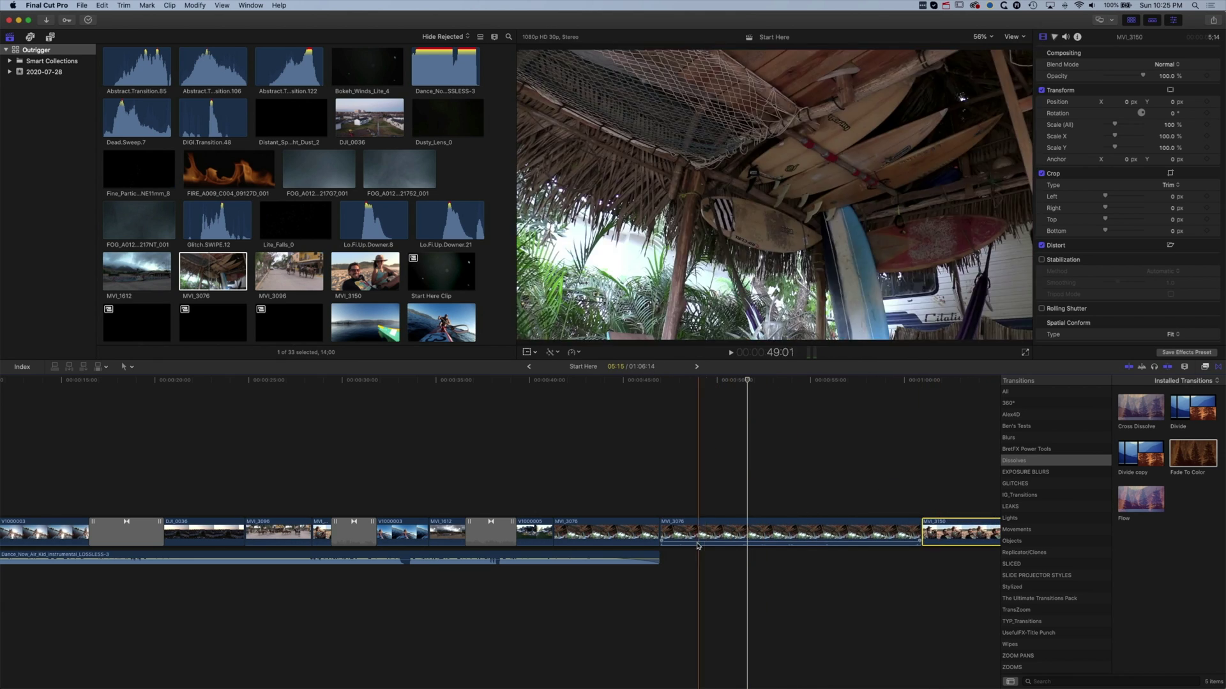
drag(660, 533, 786, 533)
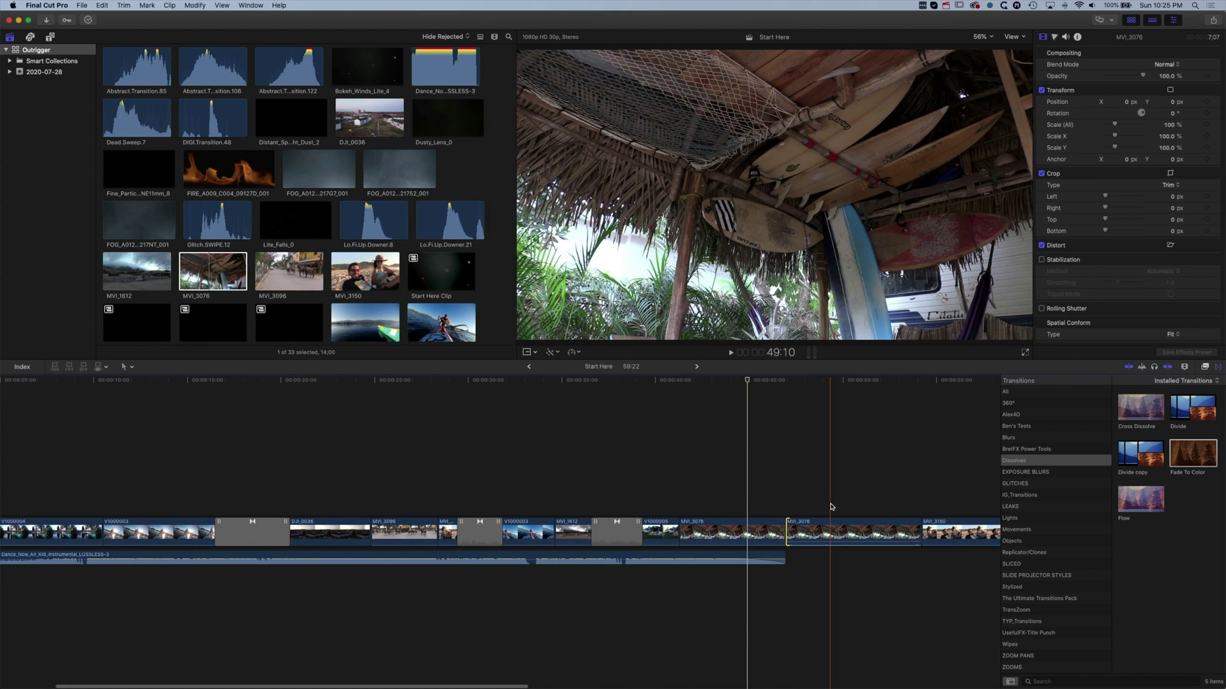
Try to add a Cross Dissolve at the cut between the last MVI_3076 clip and MVI_3150, declining to overlap the media.
scroll(831, 507, right, 5)
click(651, 383)
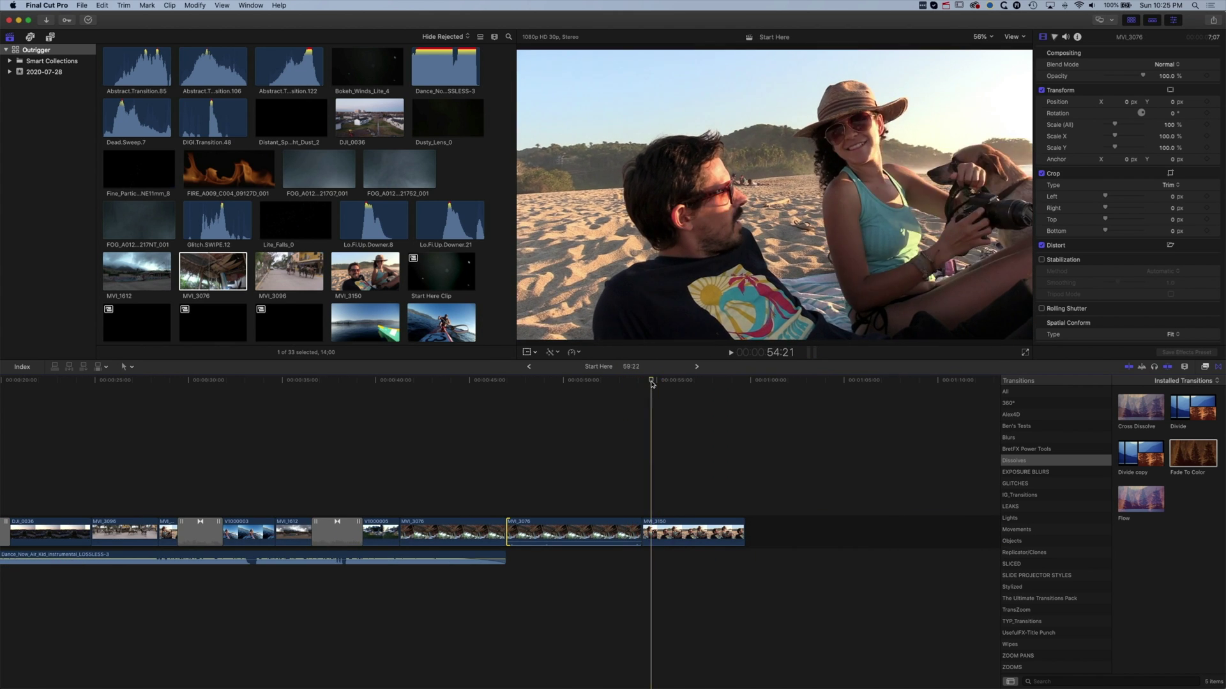
drag(1141, 411, 651, 527)
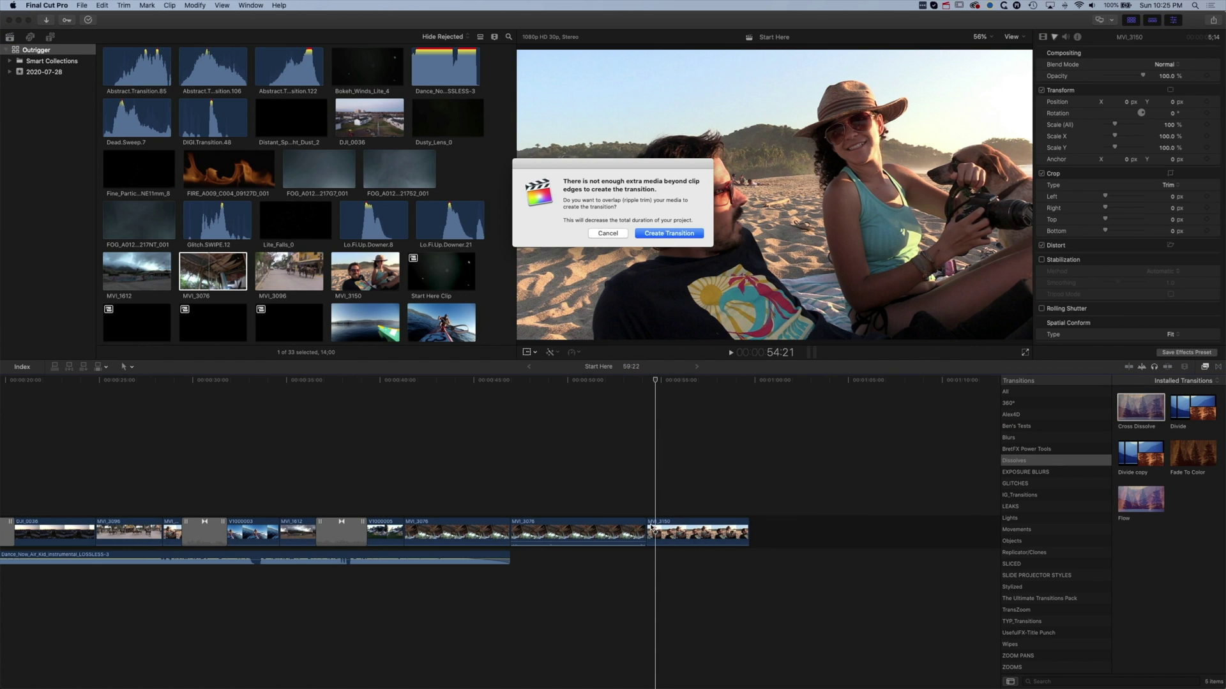
click(607, 234)
Connect the CineFlare Smooth titles 01 BEGIN just before and 01 END just after the cut between MVI_3076 and MVI_3150.
click(638, 533)
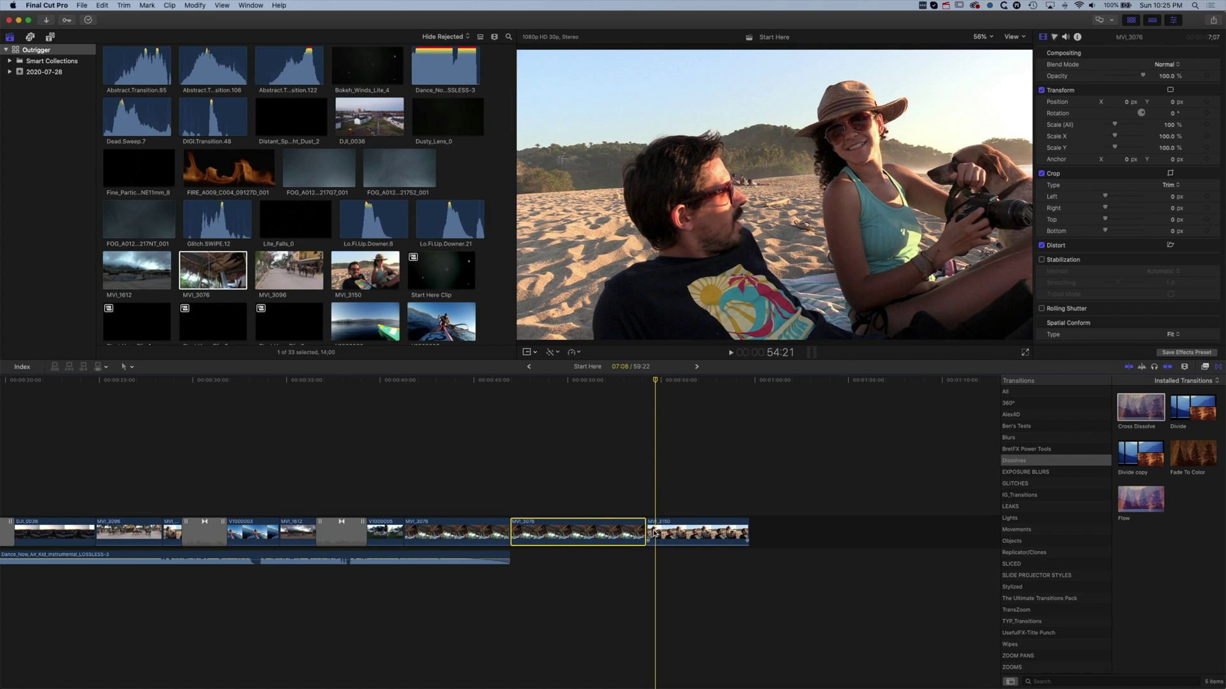
click(51, 38)
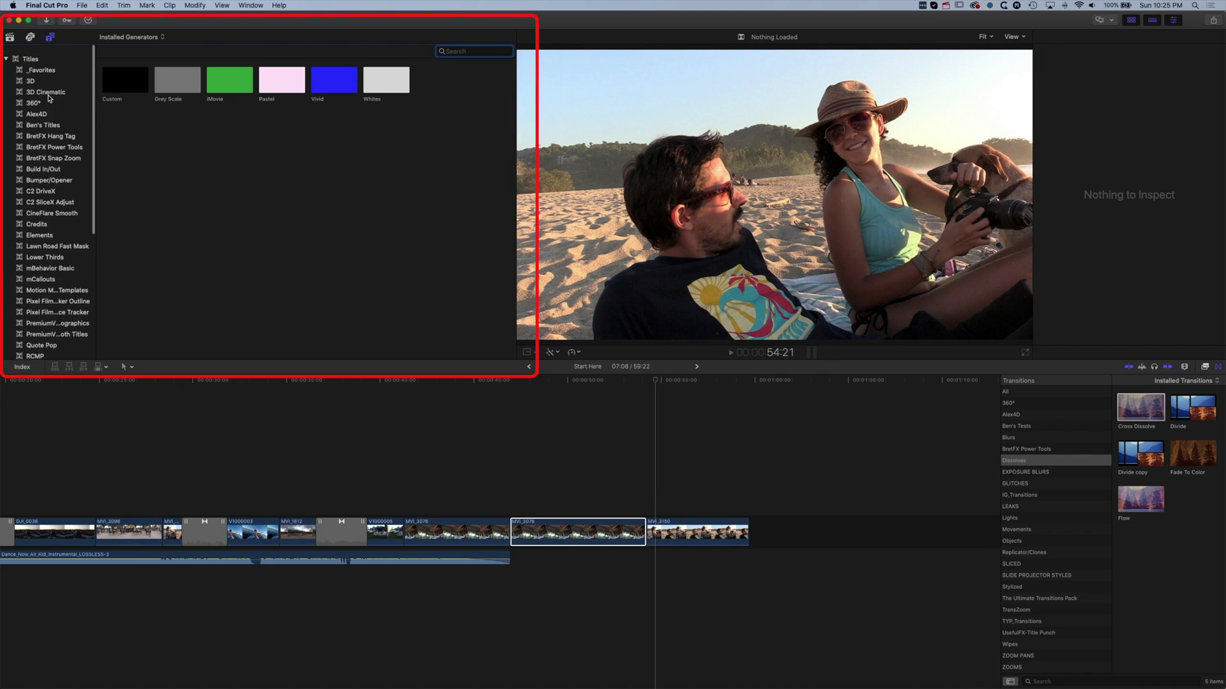
scroll(57, 192, up, 1)
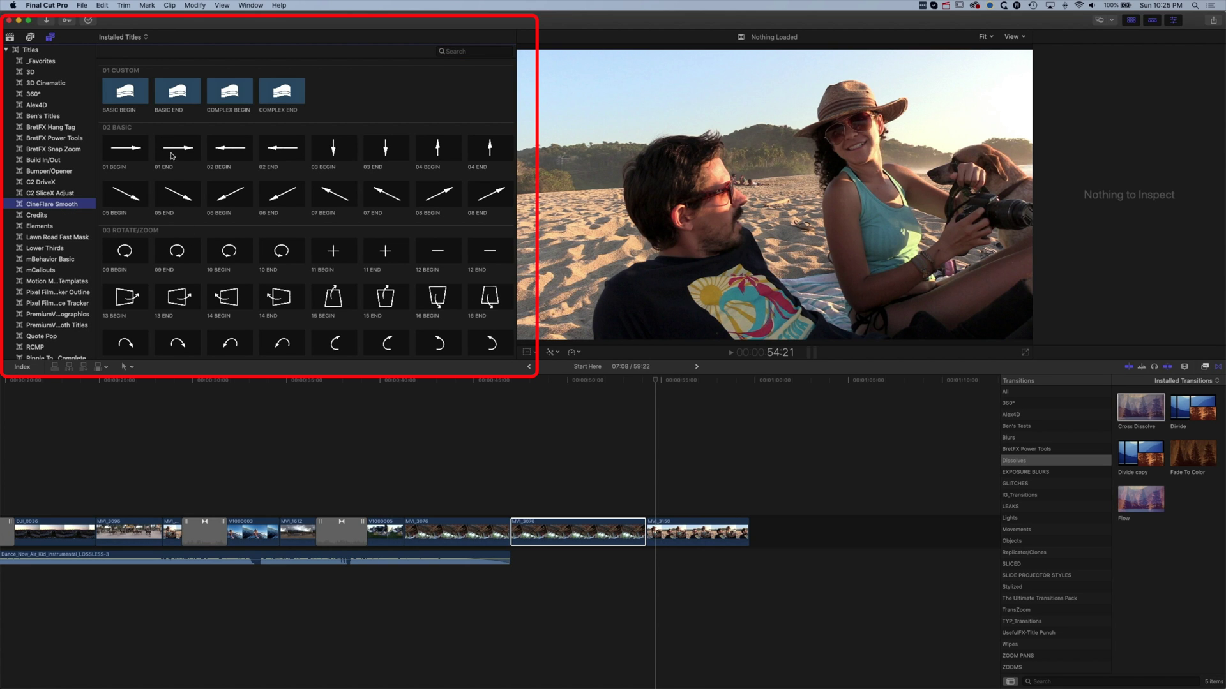
click(639, 530)
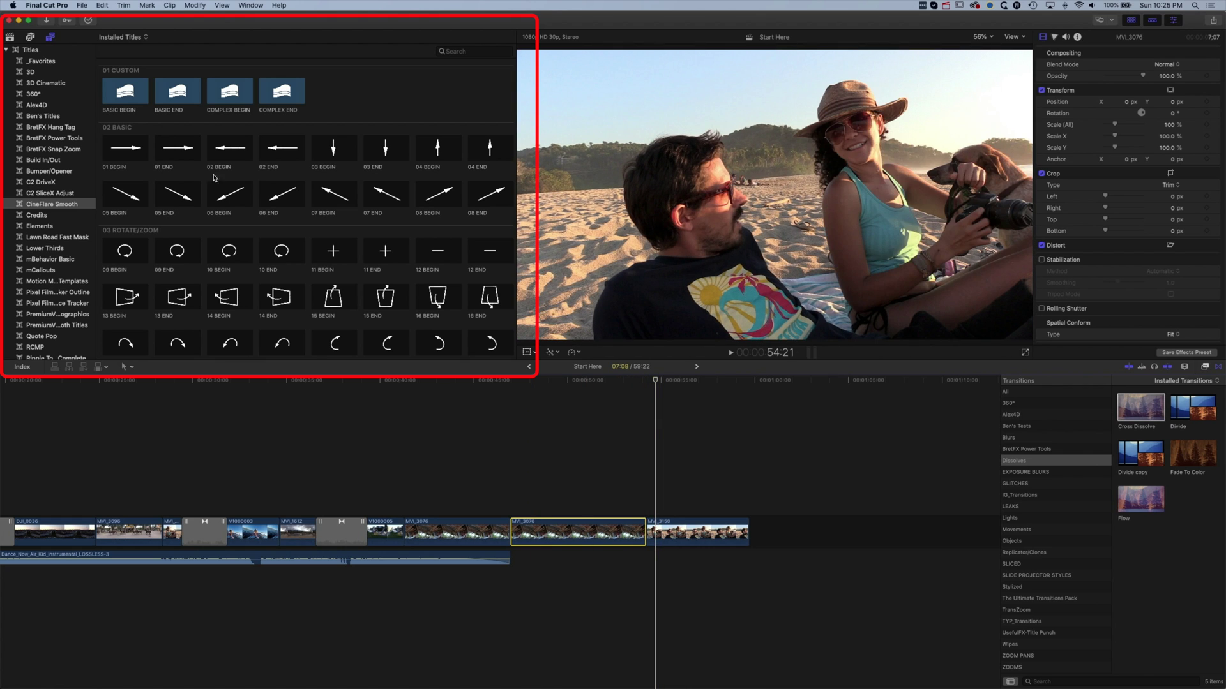
drag(126, 150, 639, 507)
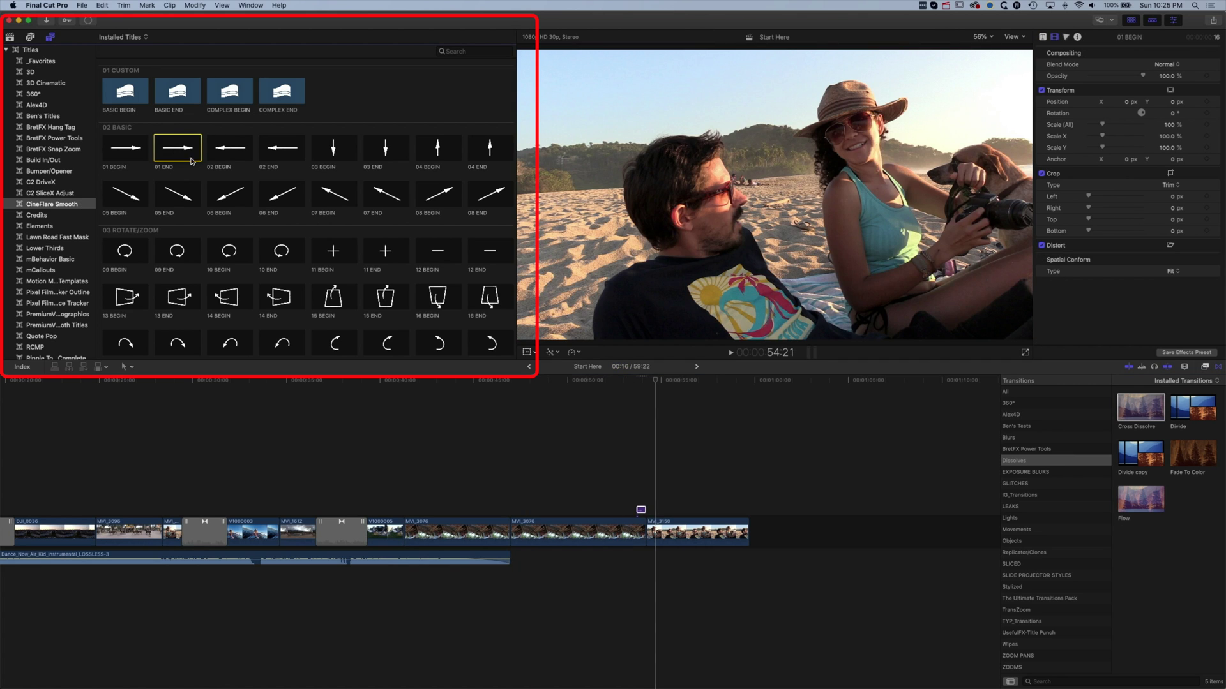
drag(191, 161, 651, 511)
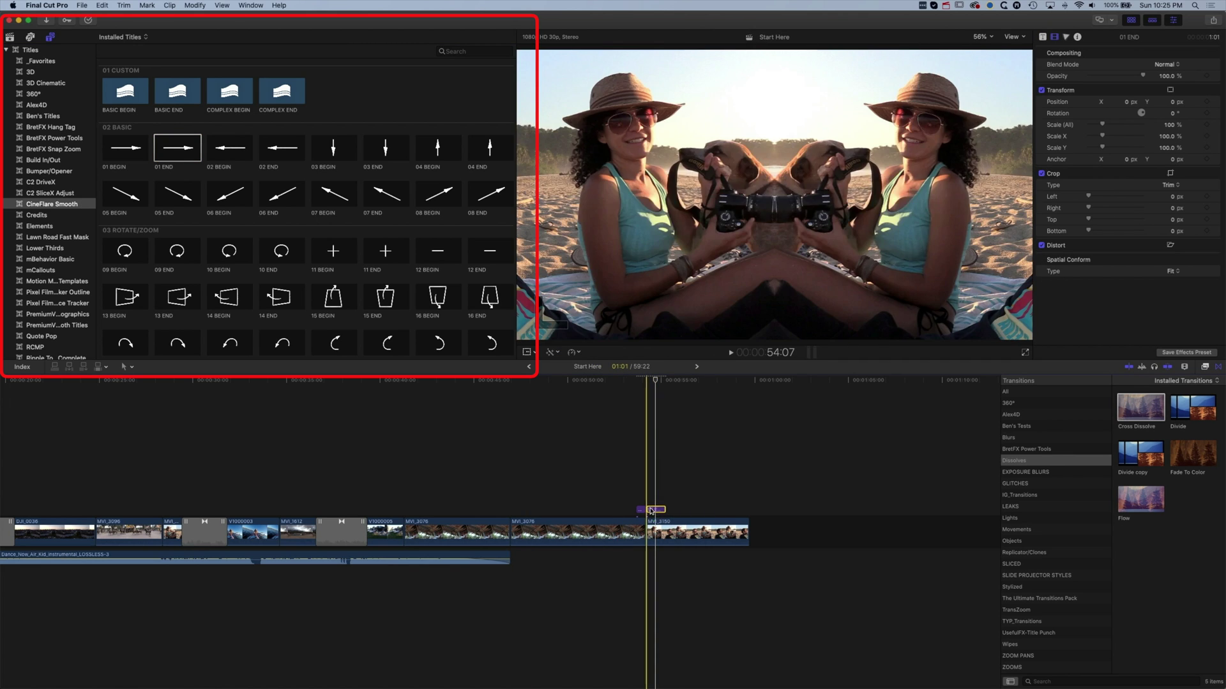
Play the 01 BEGIN and 01 END title transition from about 53:08 into MVI_3150.
click(632, 379)
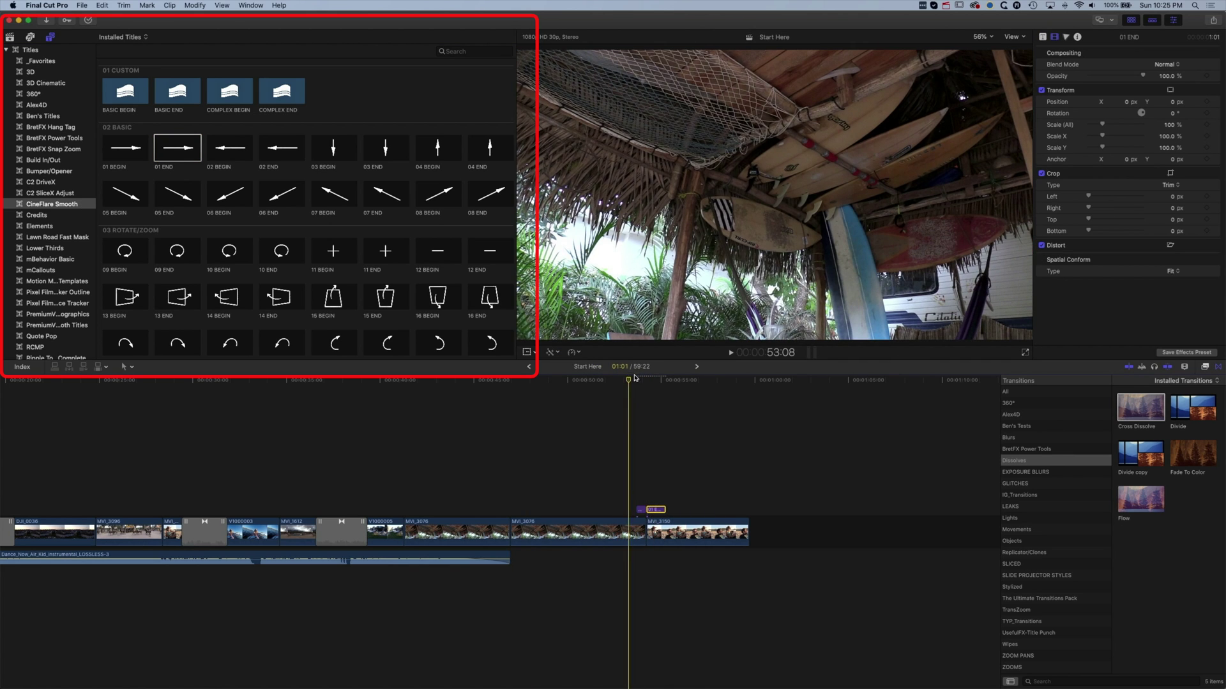
key(space)
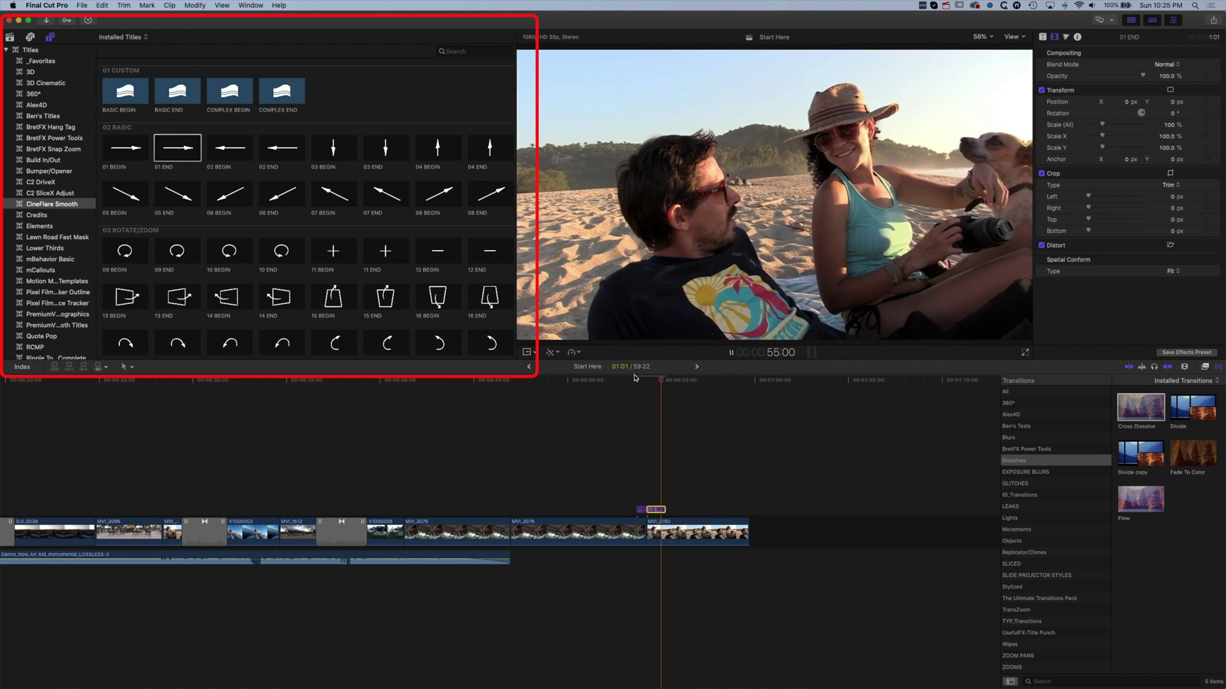
key(space)
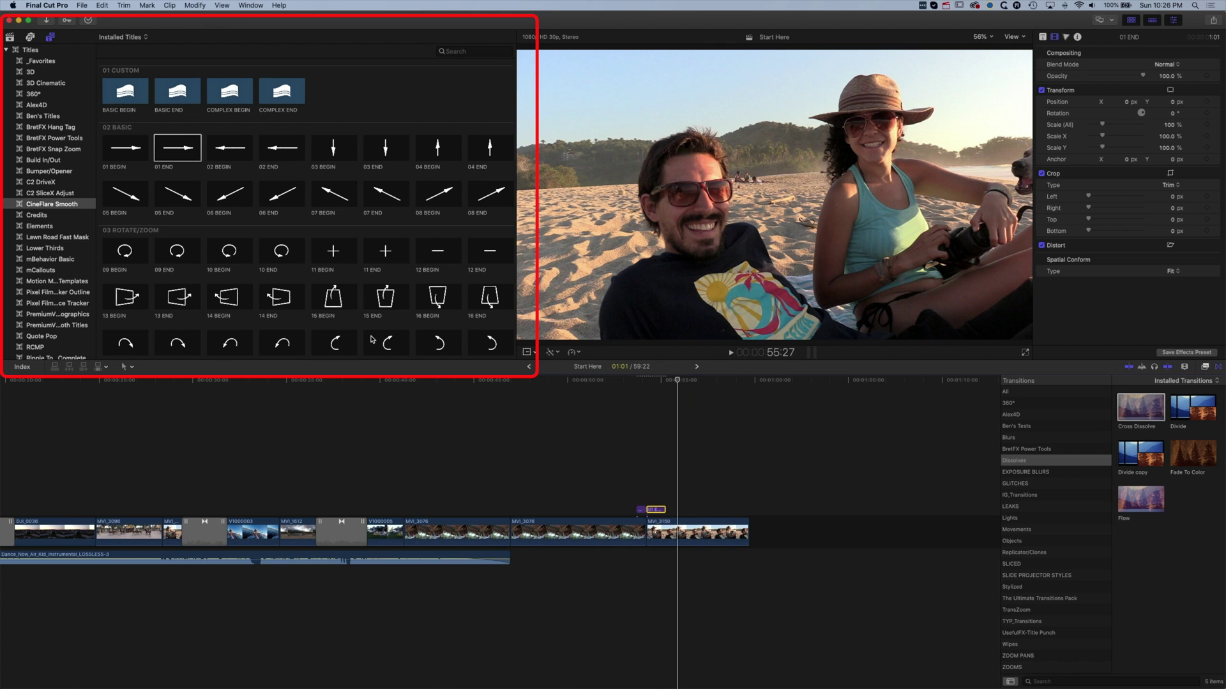
Add the MOTION BLUR 4 title above 01 BEGIN and 01 END and trim its end to match theirs.
scroll(373, 339, down, 5)
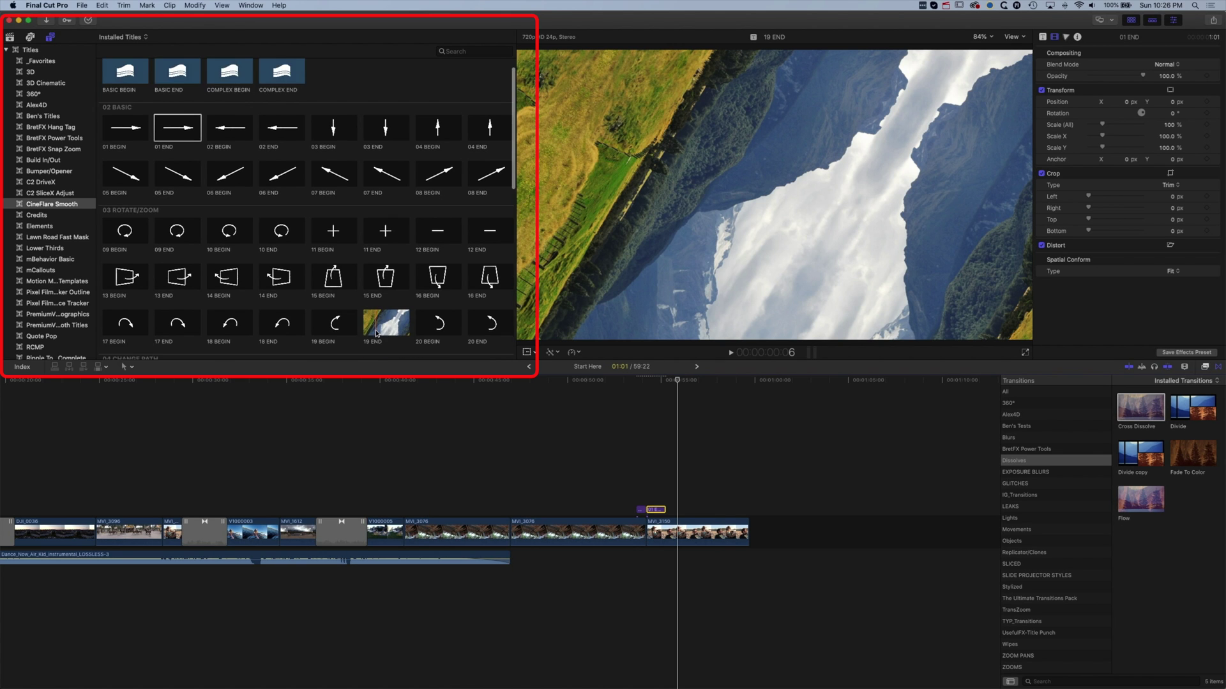
scroll(375, 334, down, 6)
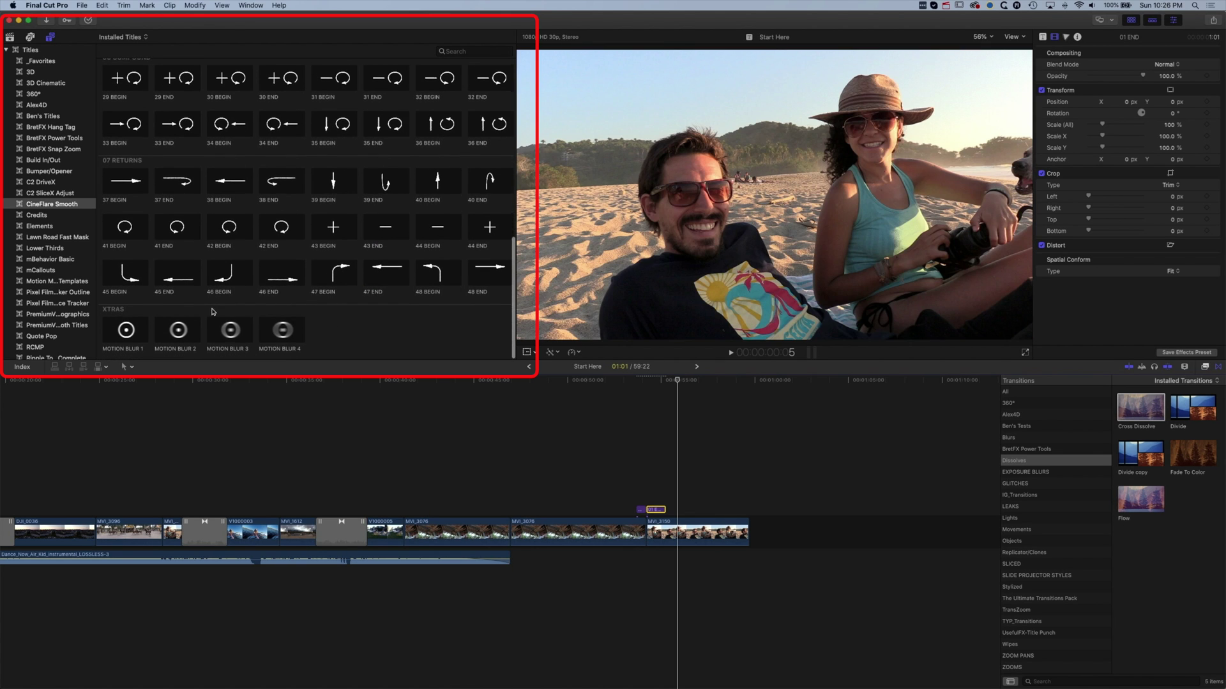
click(286, 338)
drag(693, 428, 687, 497)
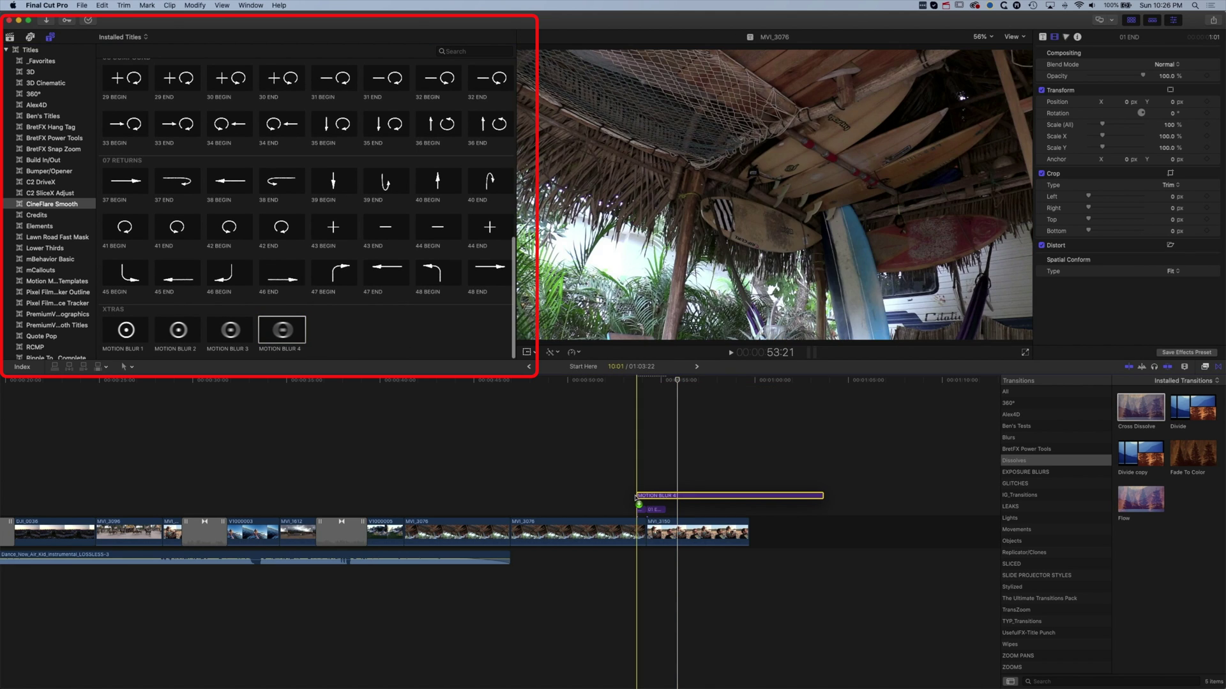
click(823, 498)
drag(823, 498, 664, 497)
Play across the cut from MVI_3076 to MVI_3150 to review the motion-blurred title transition.
drag(660, 386, 624, 380)
key(space)
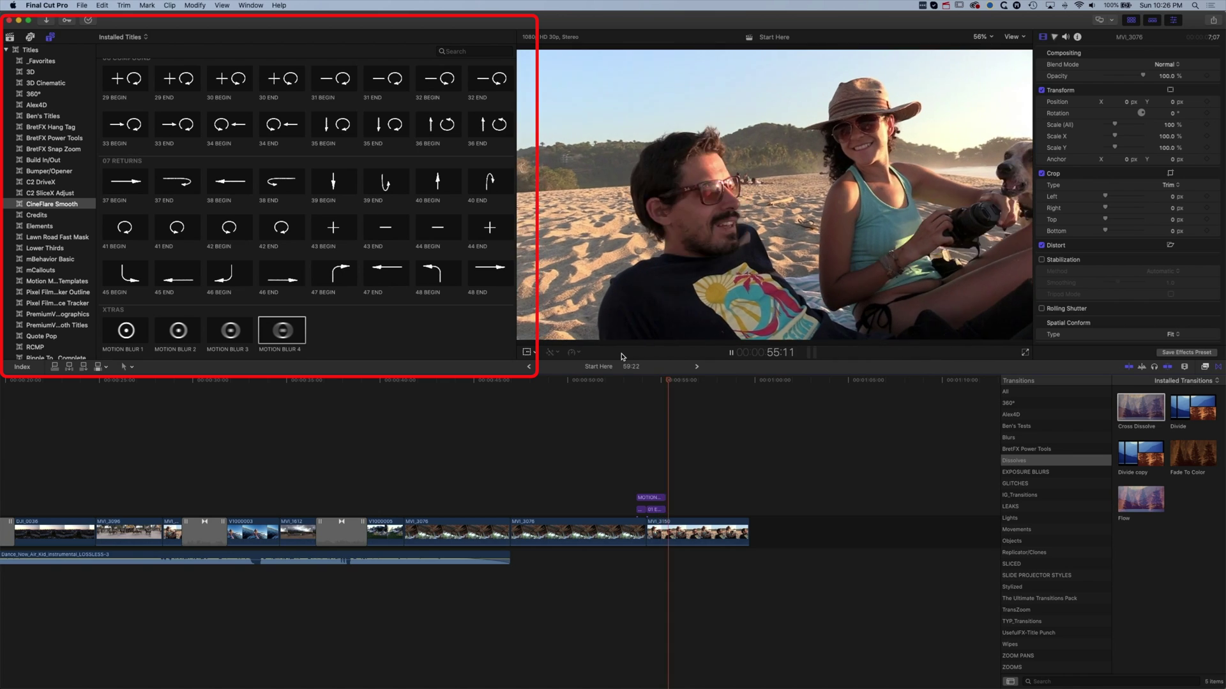
key(space)
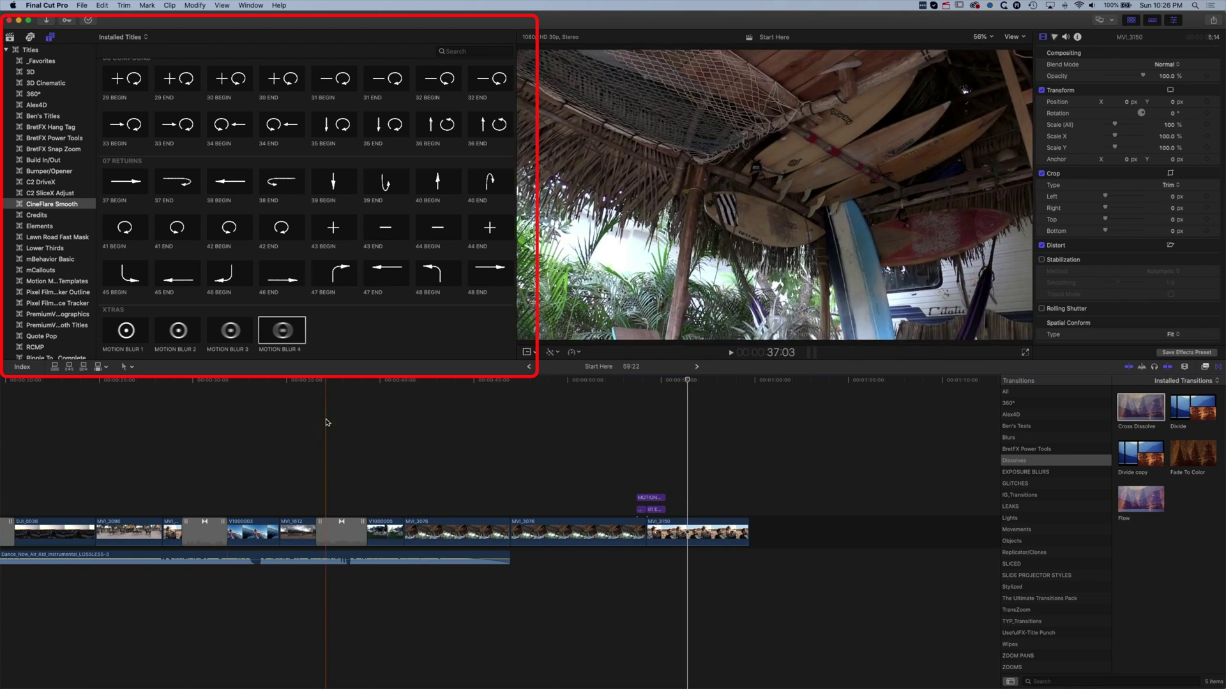
Connect the titles 46 BEGIN just before and 46 END just after the timeline's second cut, near 10 seconds.
scroll(123, 396, left, 5)
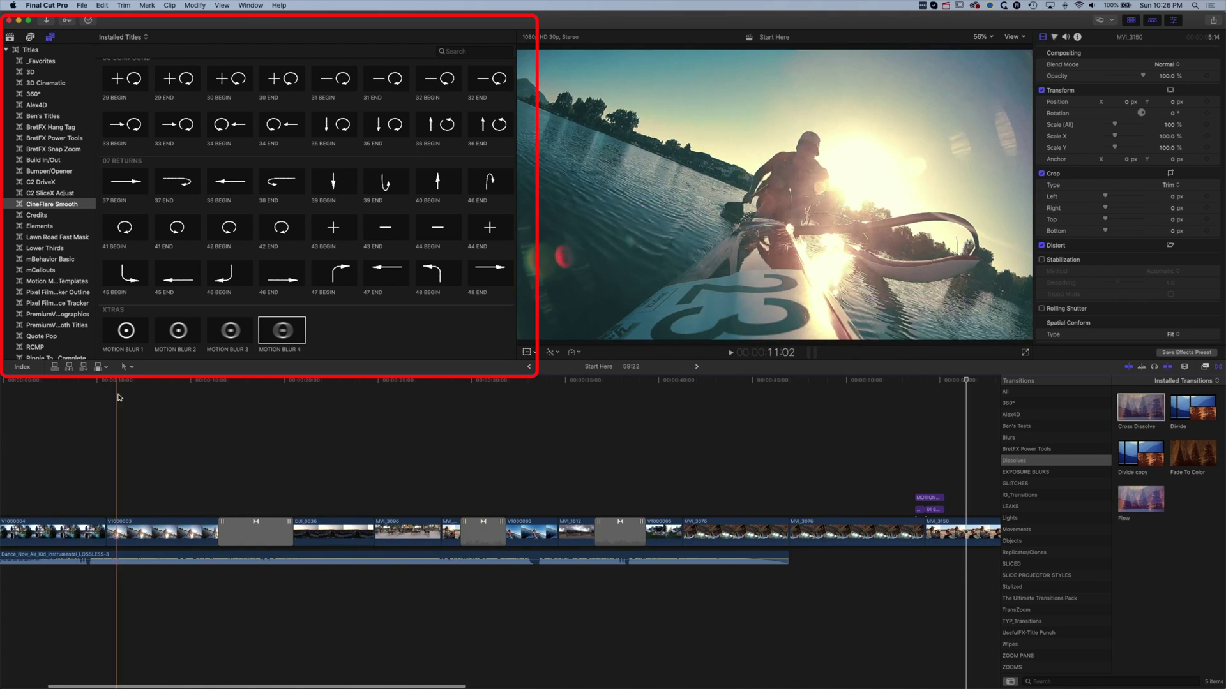
scroll(122, 397, left, 5)
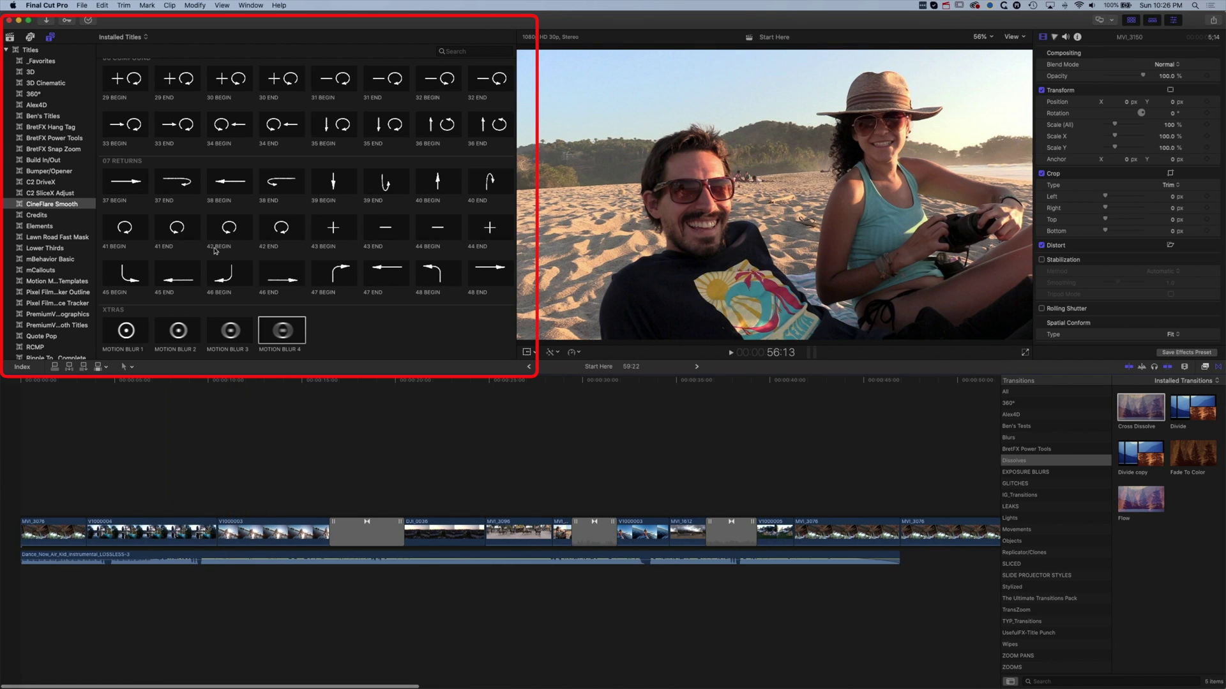
click(217, 270)
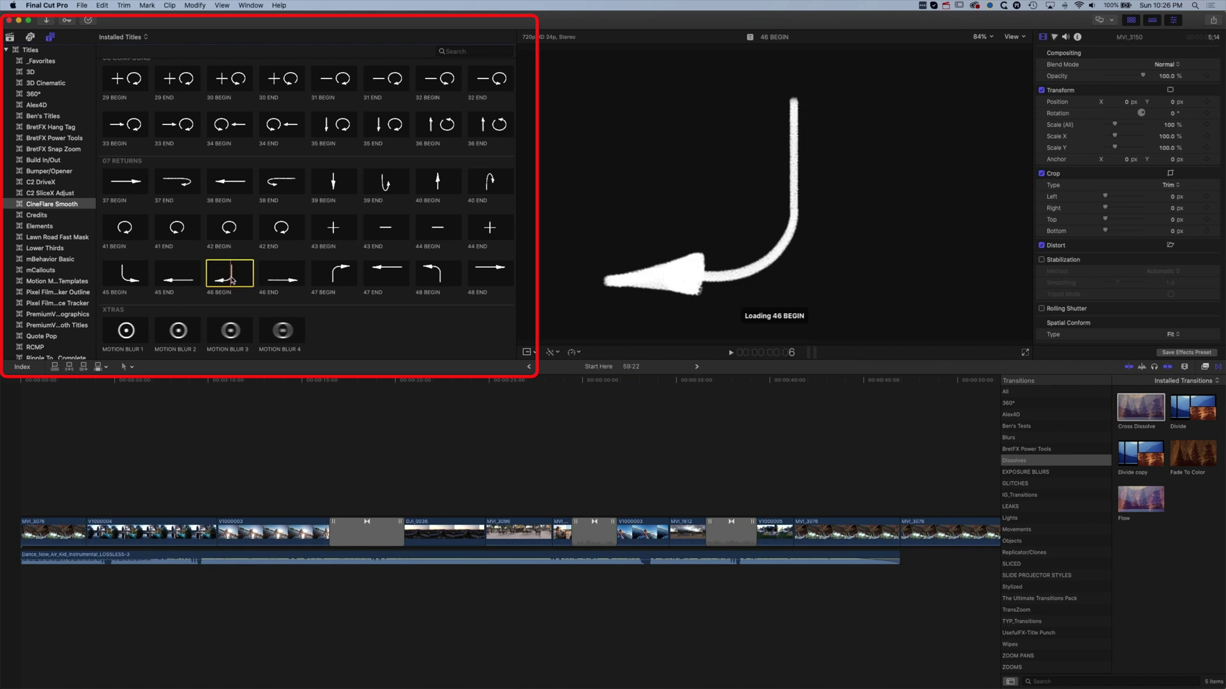
drag(226, 274, 199, 491)
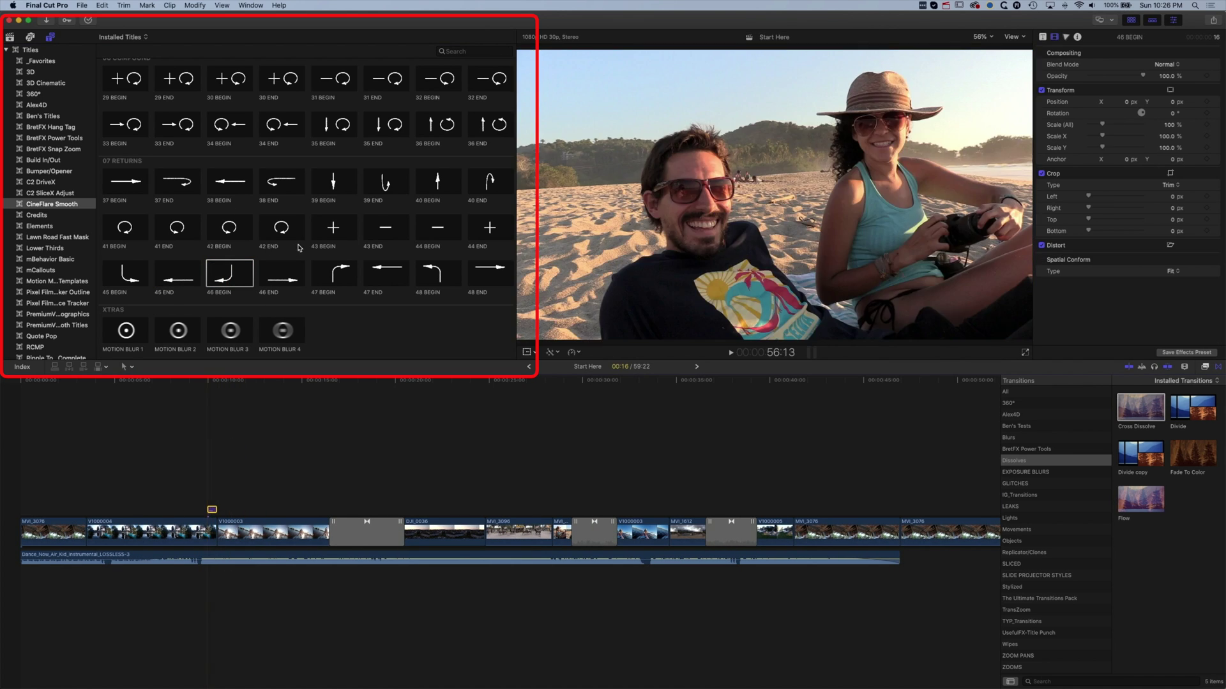
click(283, 280)
drag(279, 274, 226, 509)
Play the 46 BEGIN and 46 END title transition from about 9:19.
click(200, 382)
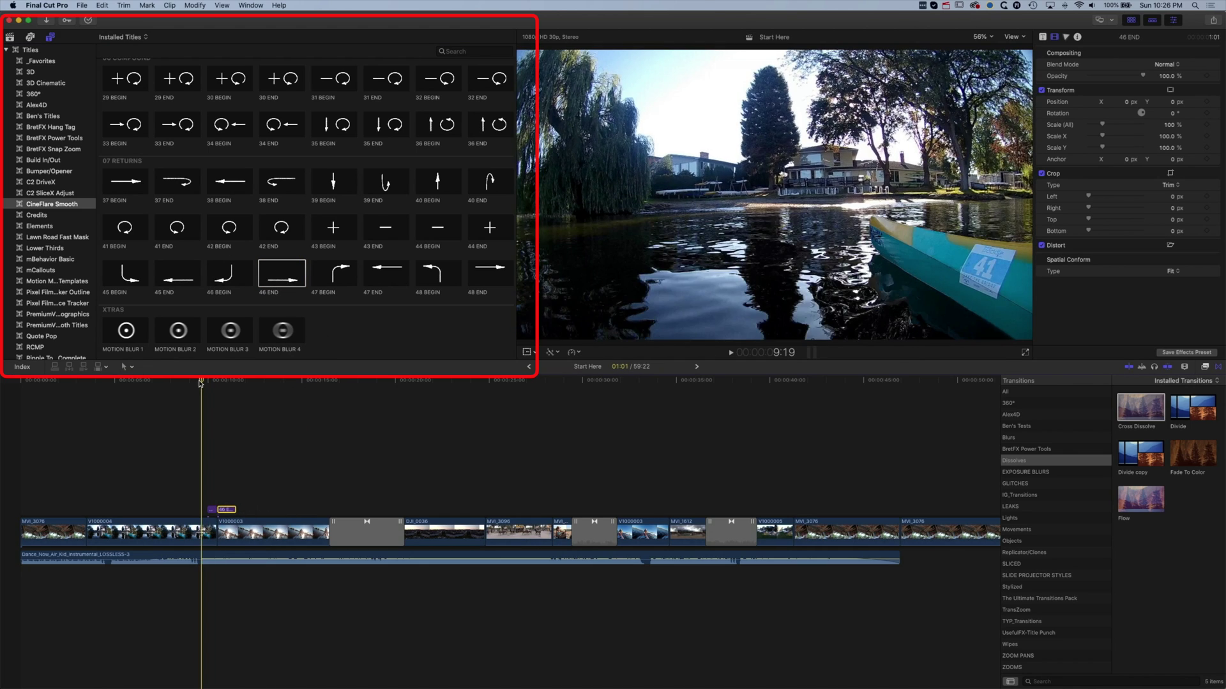
key(space)
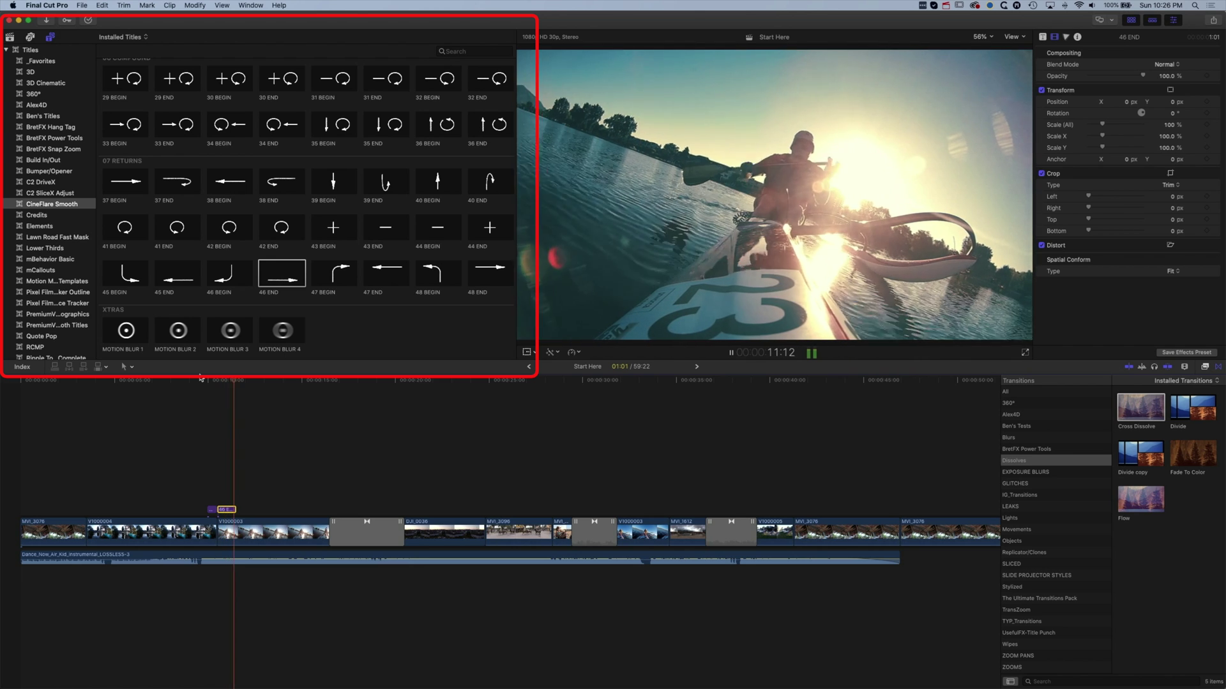
key(space)
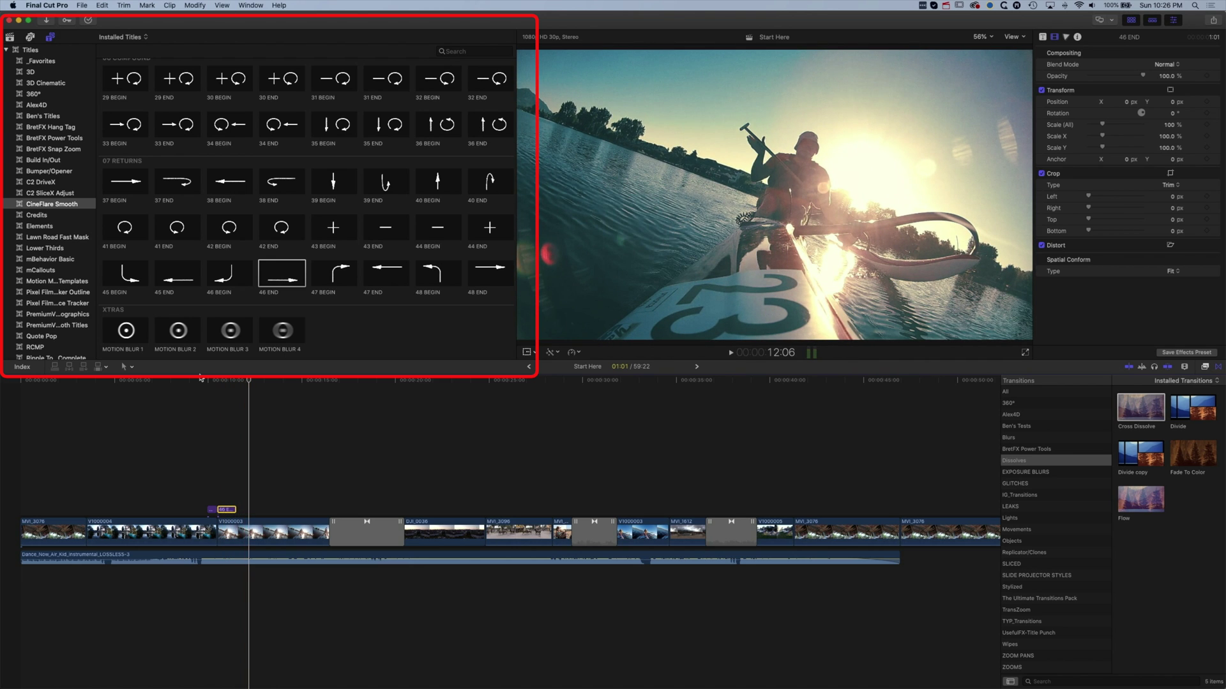
Add MOTION BLUR 4 above 46 BEGIN and 46 END and trim it to about 1:17.
click(208, 510)
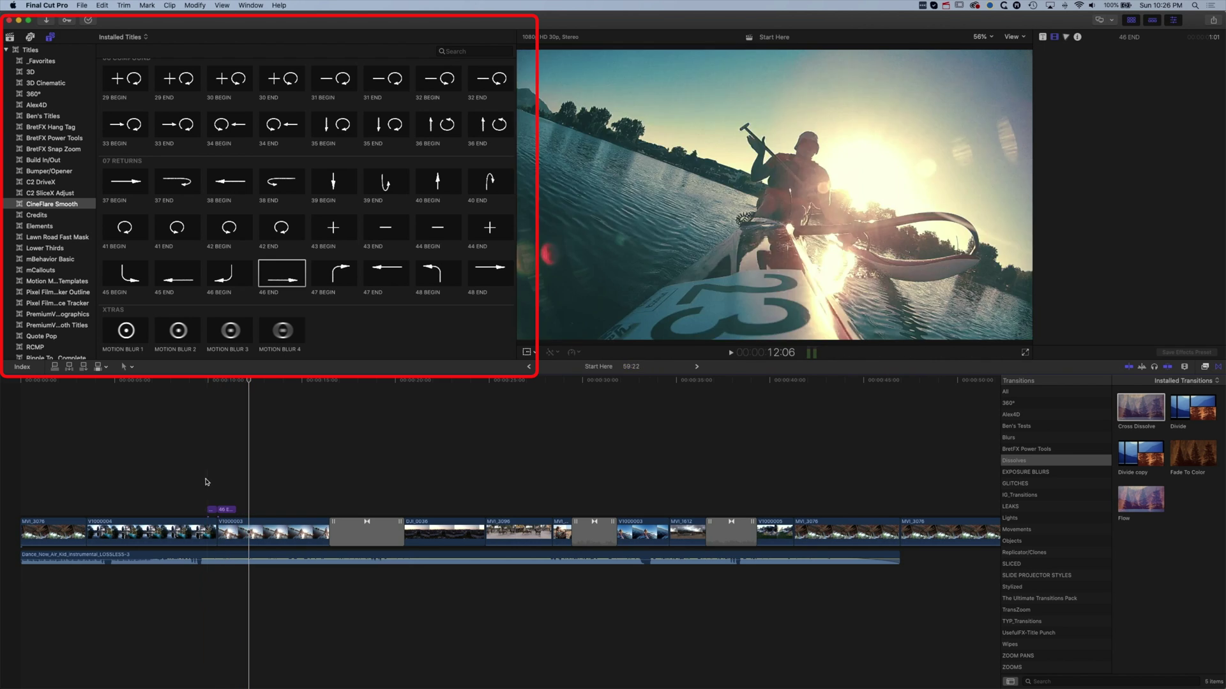
drag(235, 506, 211, 490)
drag(394, 497, 236, 504)
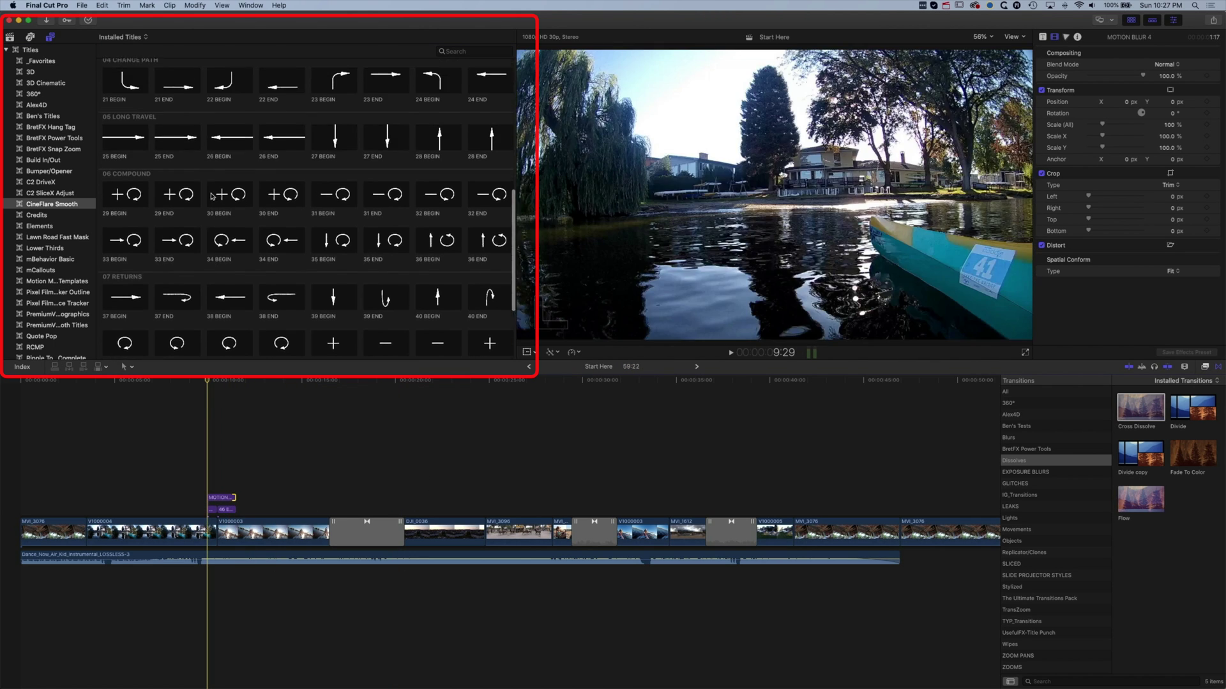
Connect the titles 17 BEGIN just before and 17 END just after the first cut, between MVI_3076 and V1000004.
scroll(211, 186, up, 3)
click(180, 133)
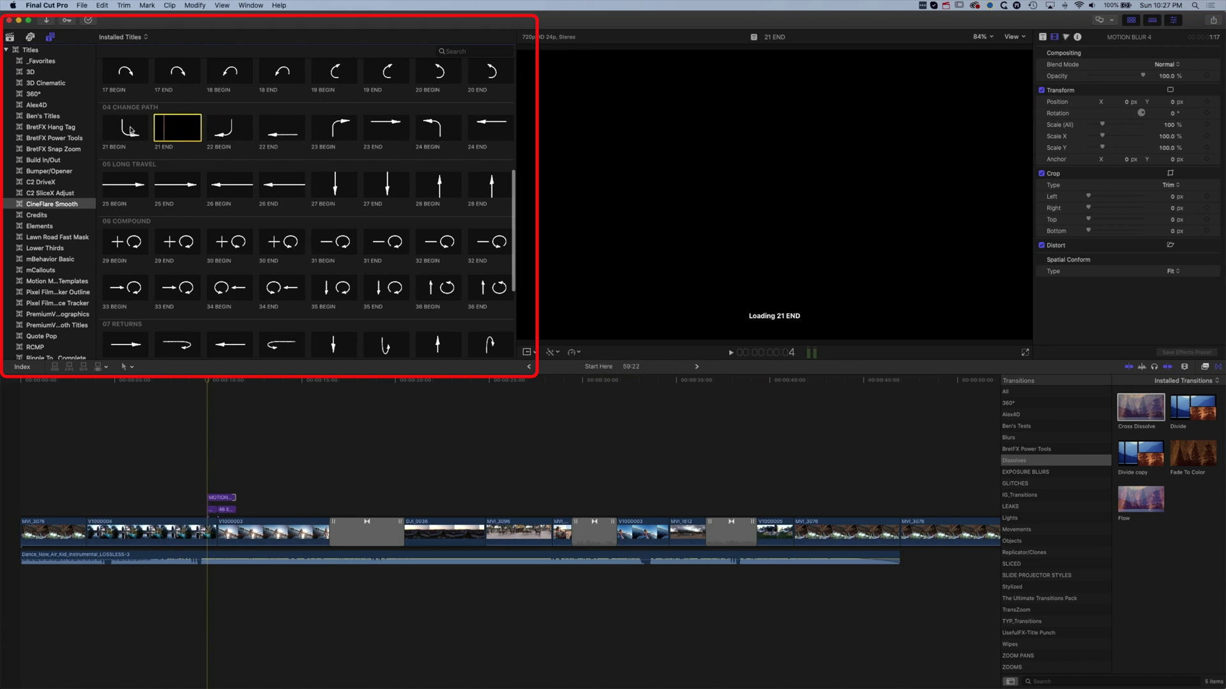
scroll(131, 192, up, 3)
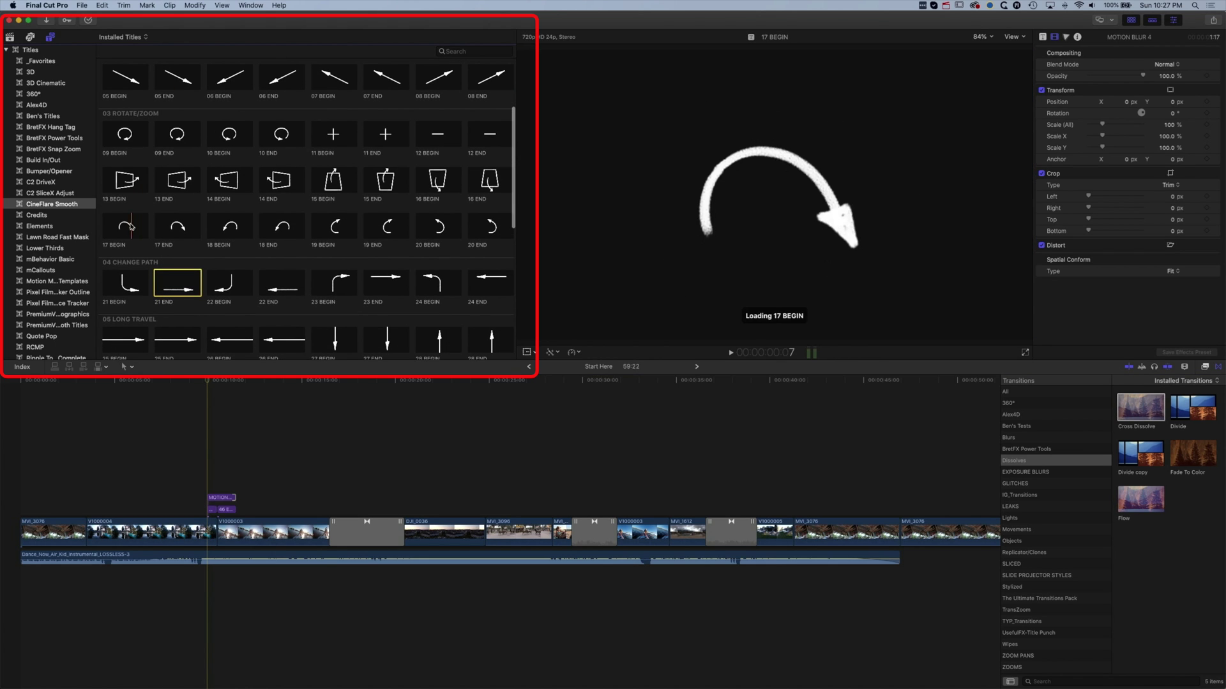
mouse_move(131, 226)
mouse_down()
mouse_move(78, 429)
mouse_move(79, 516)
mouse_up()
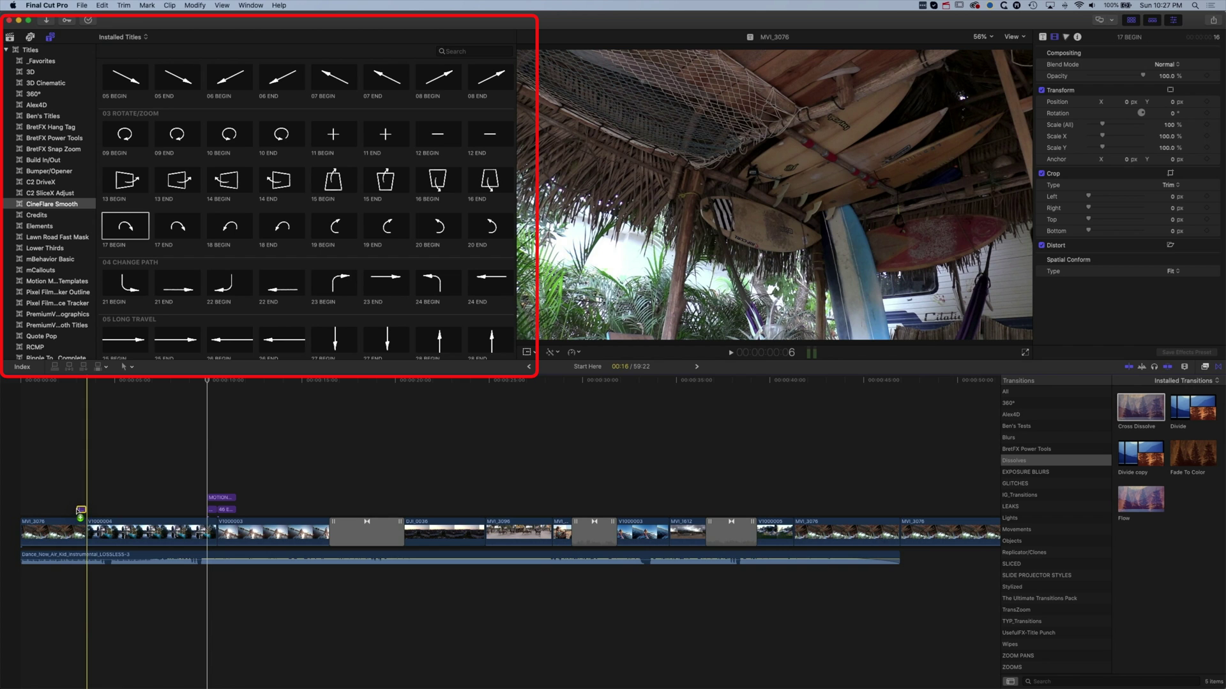
click(179, 227)
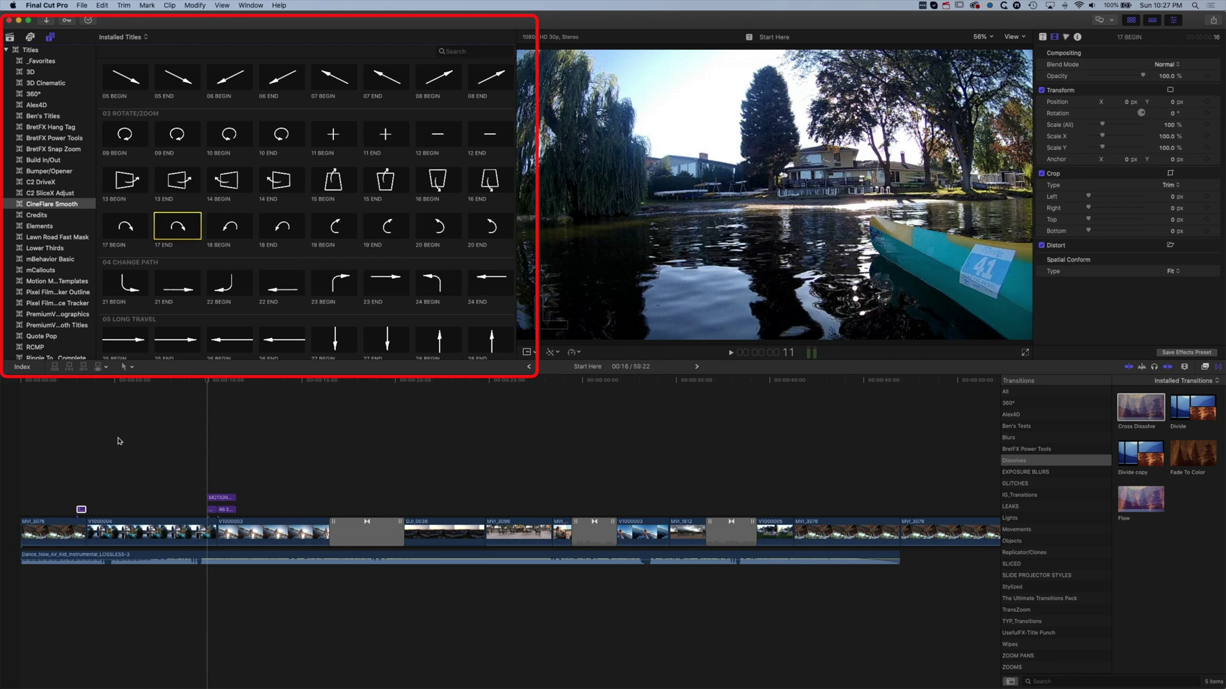
click(91, 510)
Add MOTION BLUR 4 above 17 BEGIN and 17 END and trim it to about 1:19.
scroll(238, 272, down, 10)
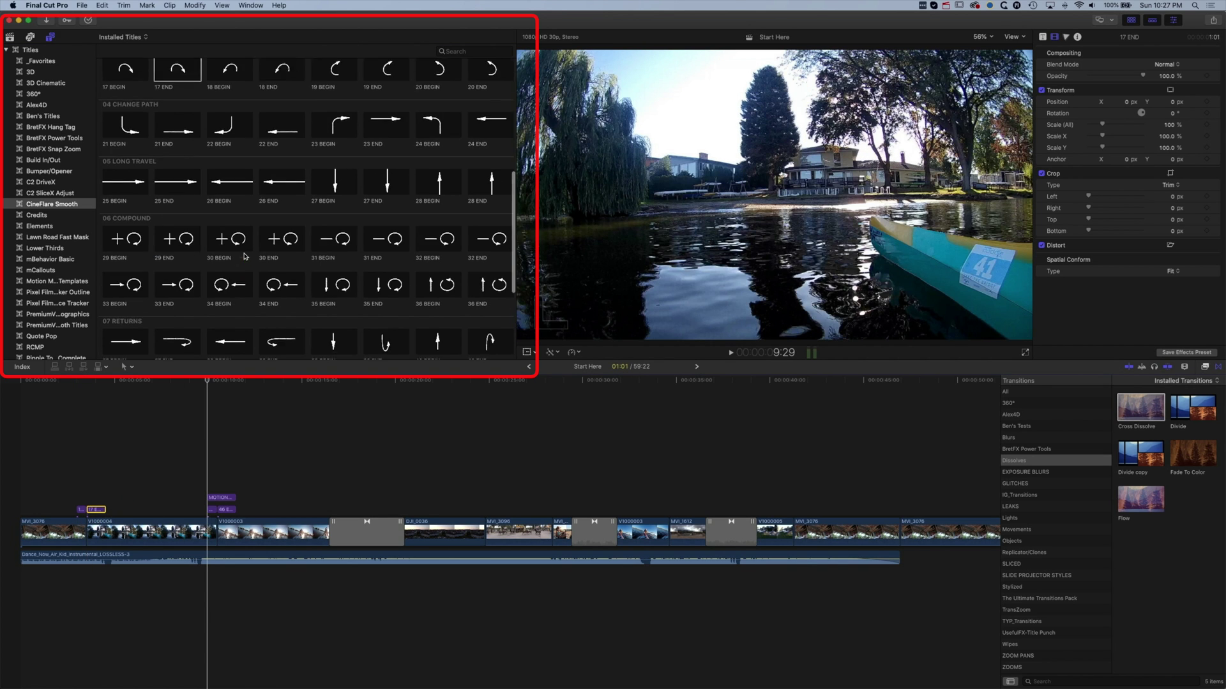
click(75, 533)
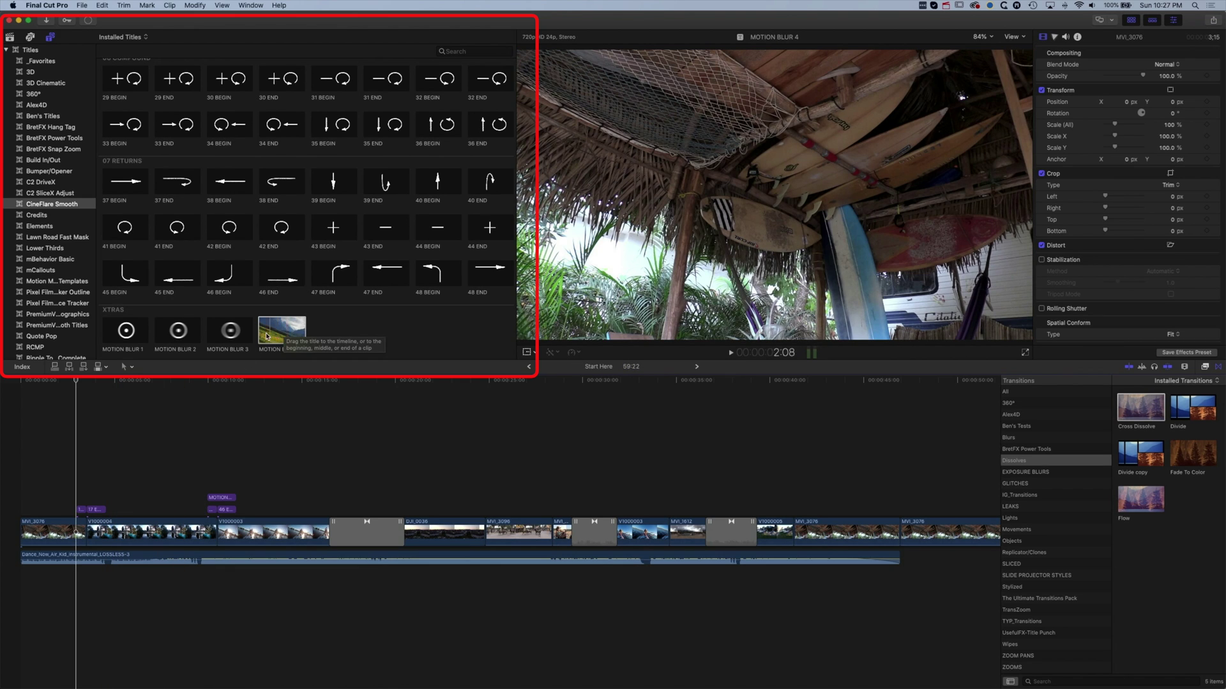
drag(220, 497, 108, 498)
Play the project from its beginning, skipping ahead to review the second title transition and the dissolve near 19 seconds.
key(Home)
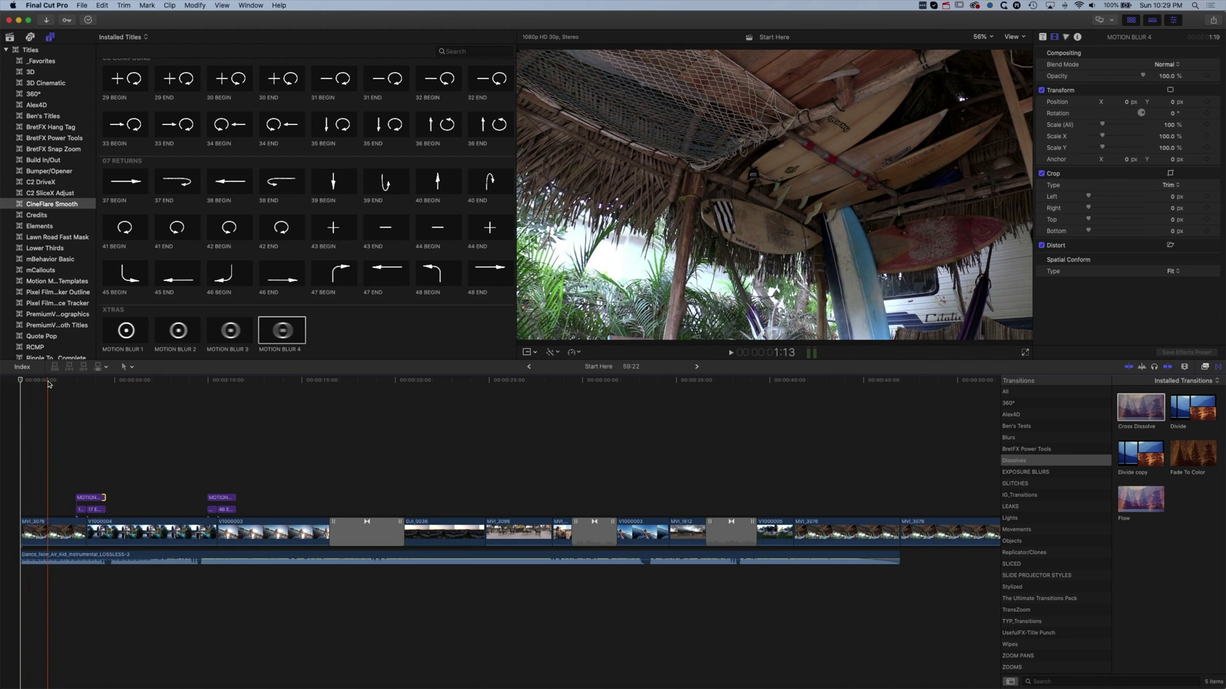
key(space)
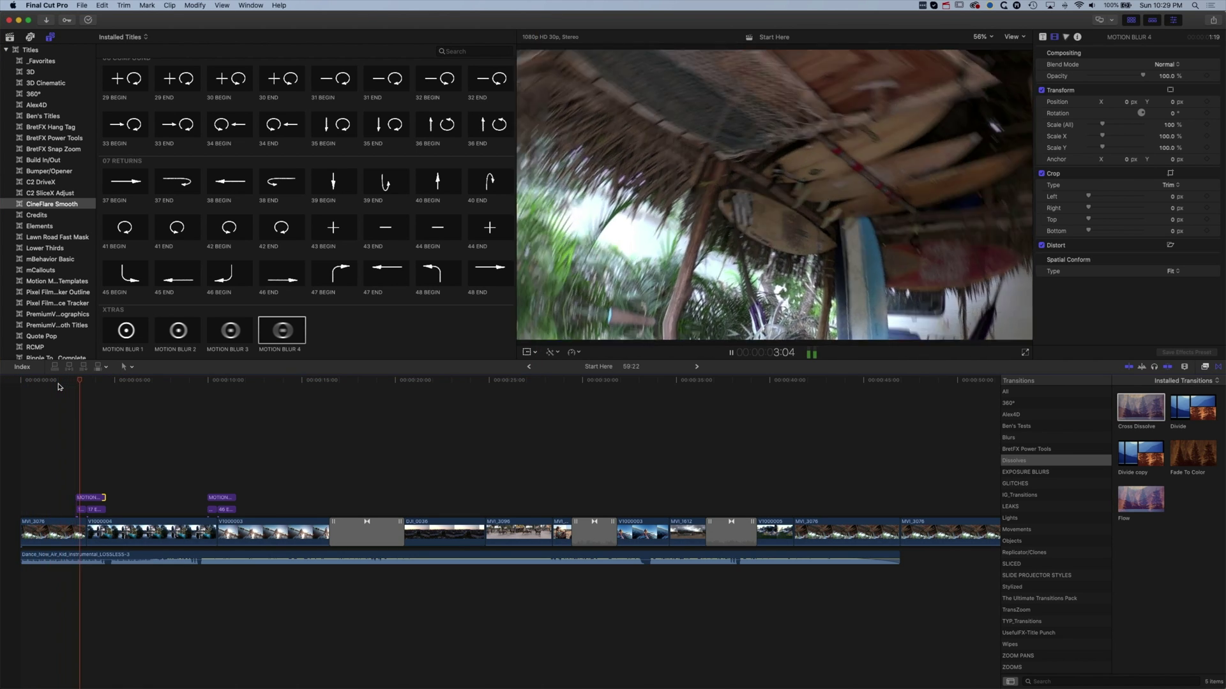
click(195, 383)
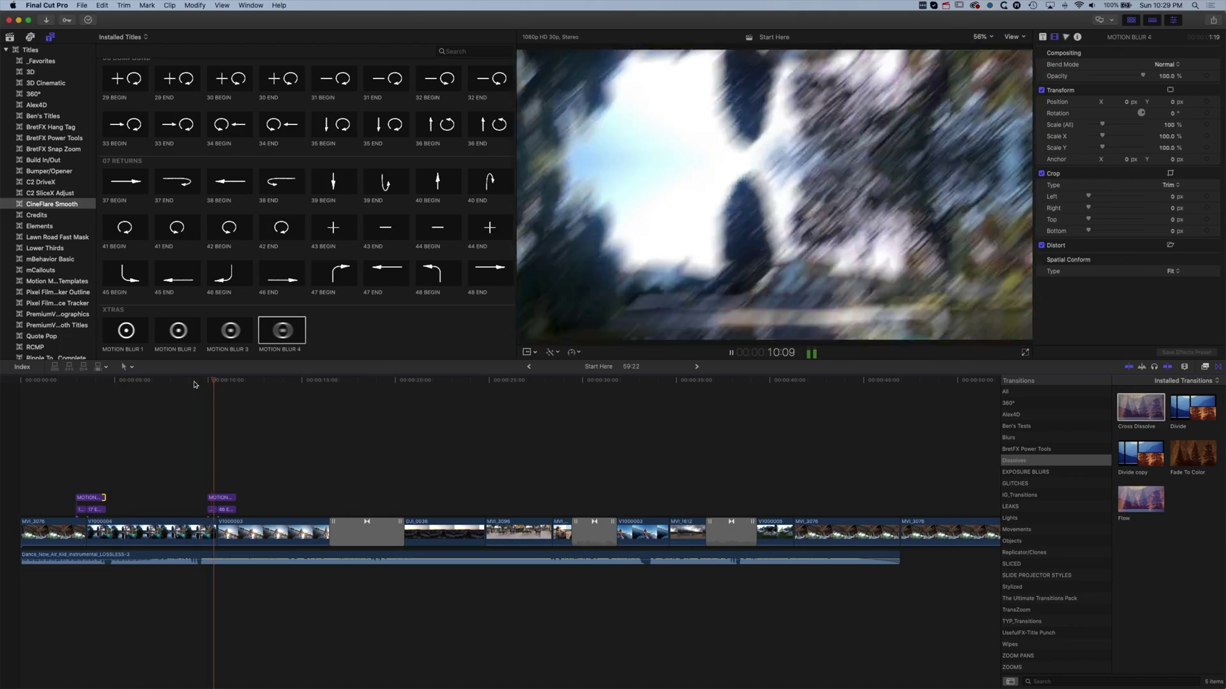
click(322, 382)
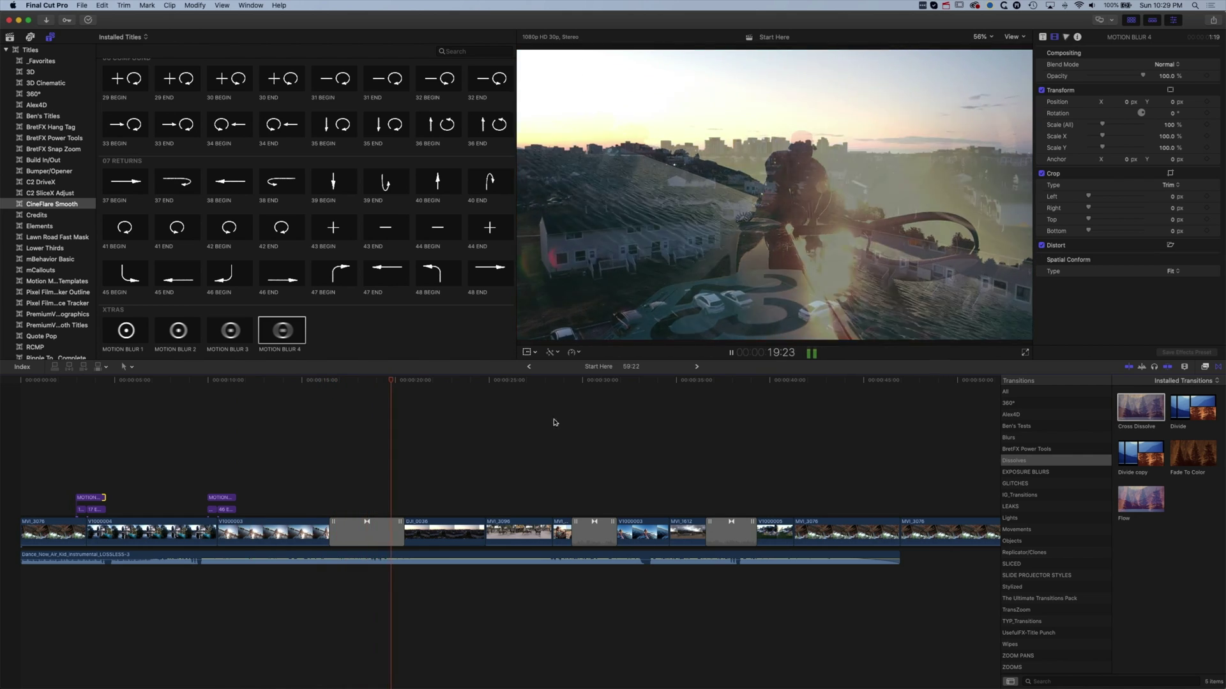
Play the project through its remaining transitions from about 29 seconds, ending with the title transition before the last clip.
click(572, 380)
key(space)
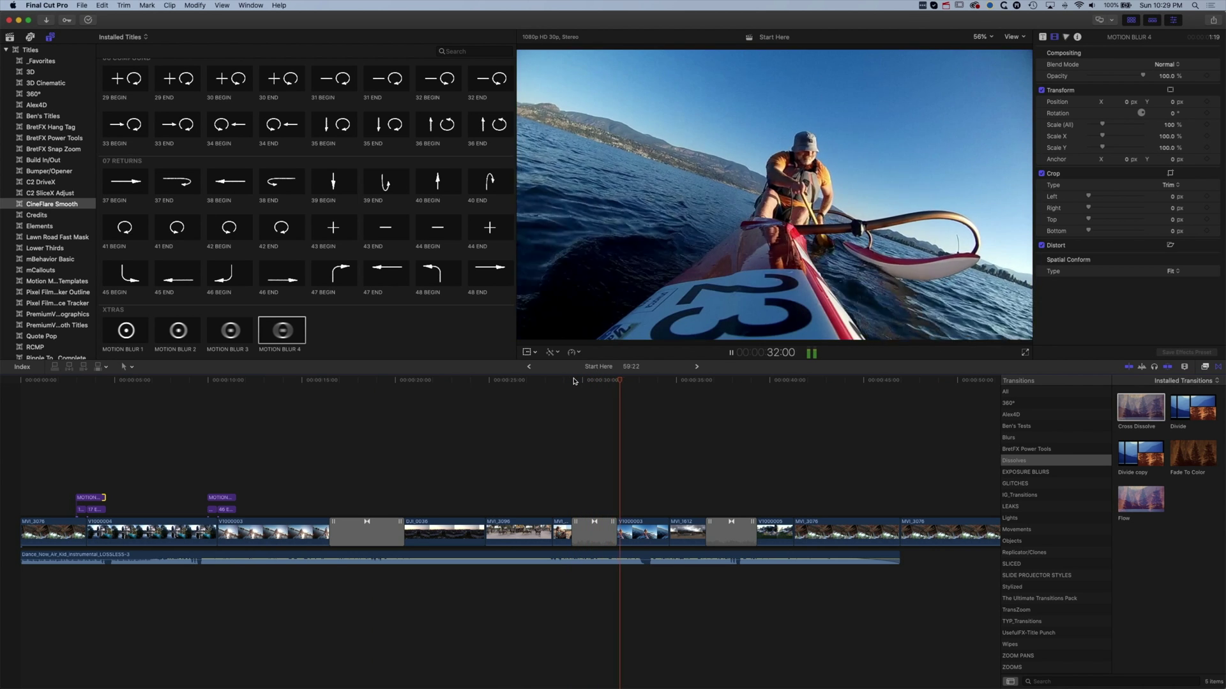
key(space)
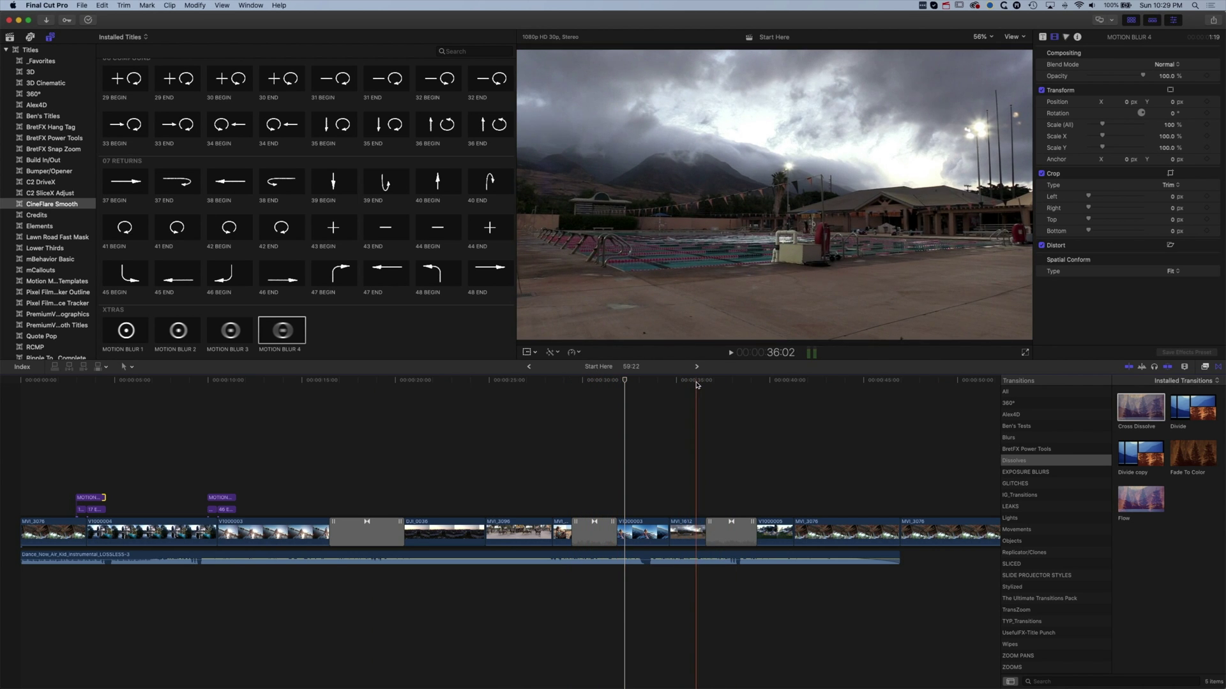
click(697, 382)
key(space)
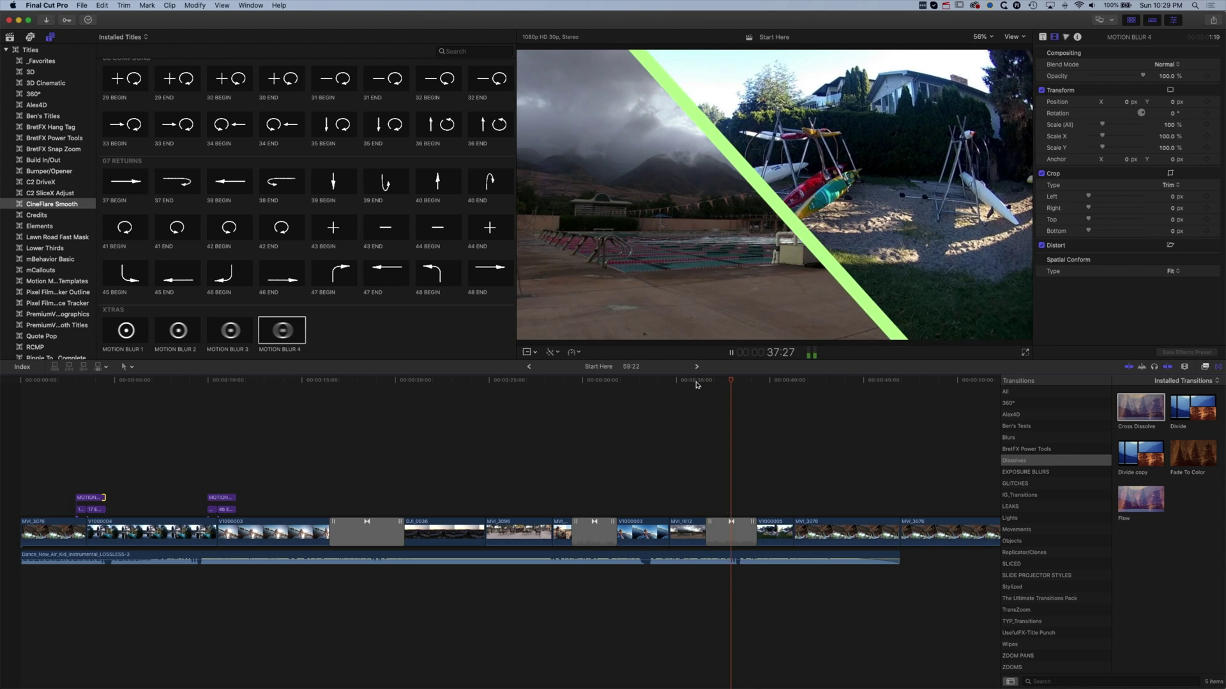
scroll(695, 385, right, 10)
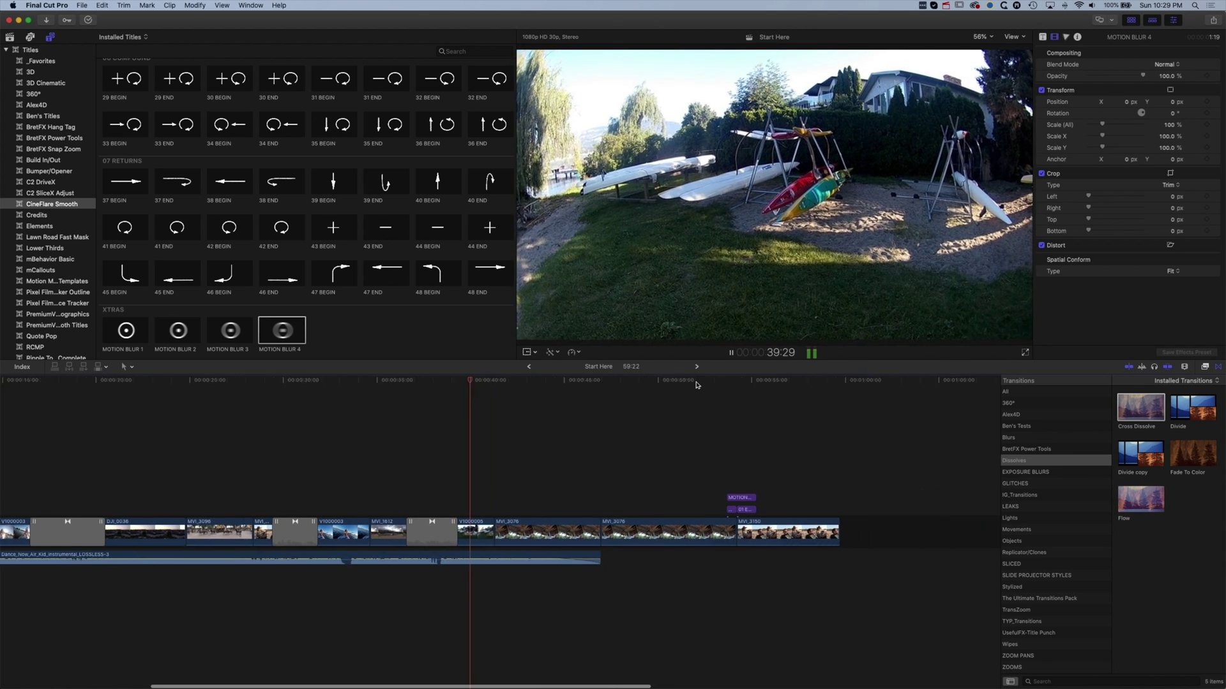
key(space)
click(701, 383)
key(space)
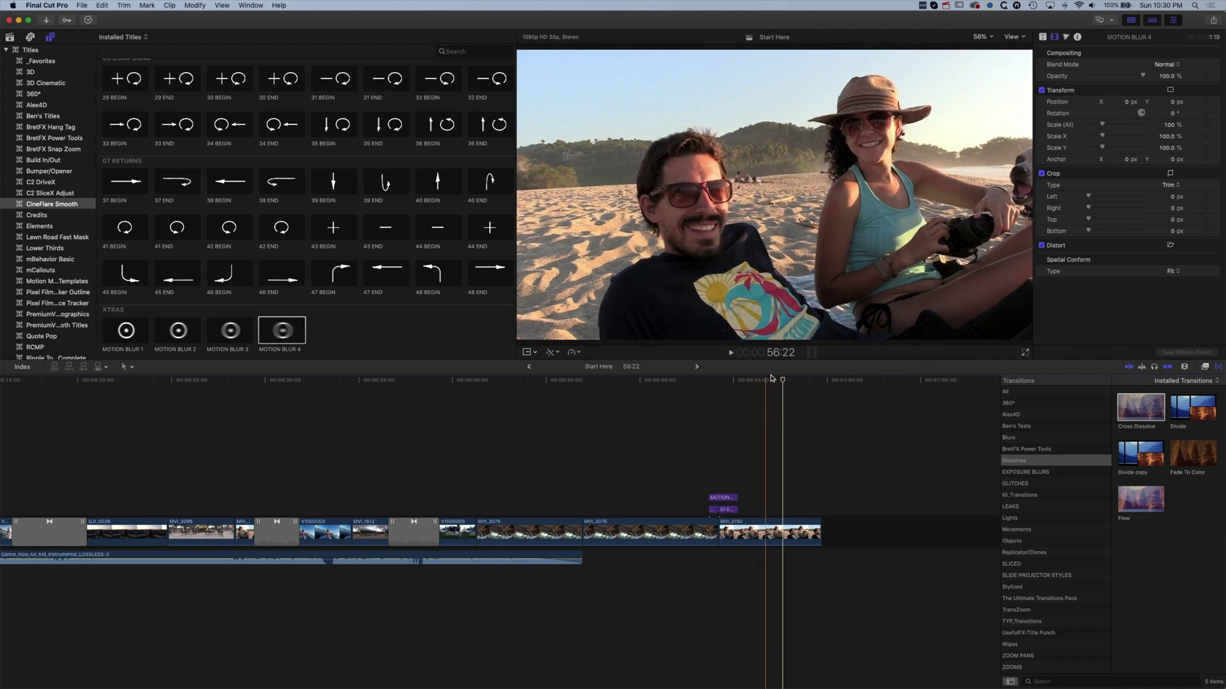
key(space)
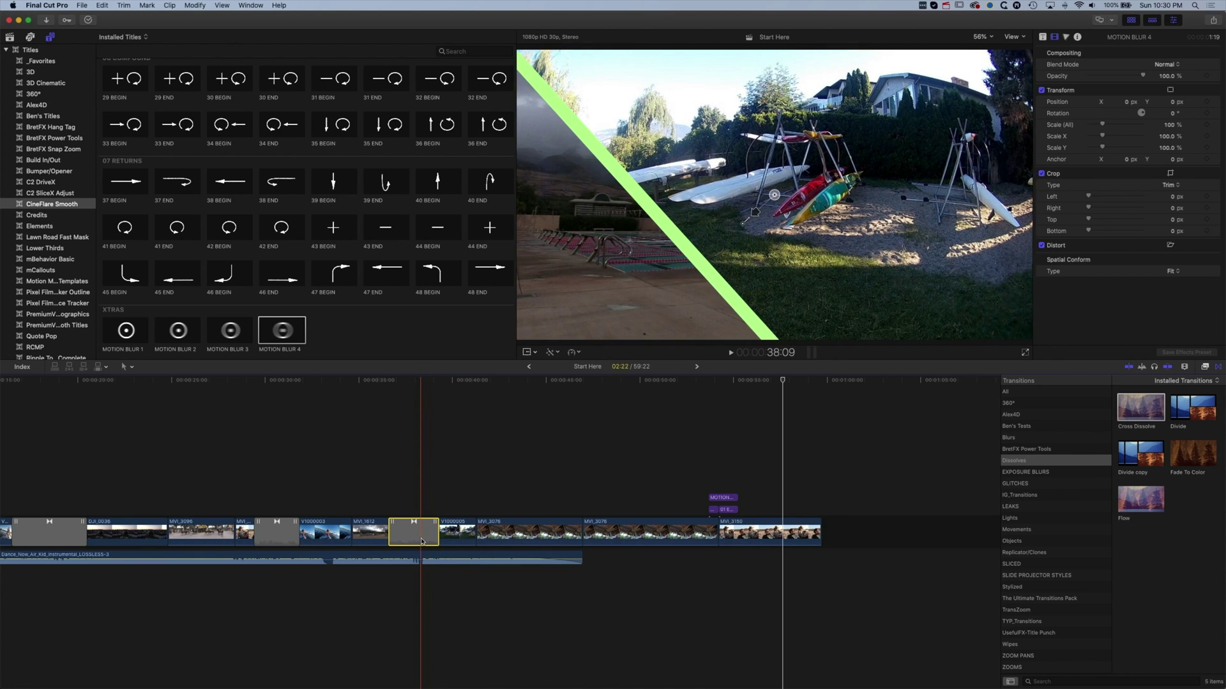
Remove the three remaining transitions from the cuts between the timeline clips, keeping the title-based transitions.
key(super+z)
key(super+z)
key(super+z)
key(super+z)
key(super+z)
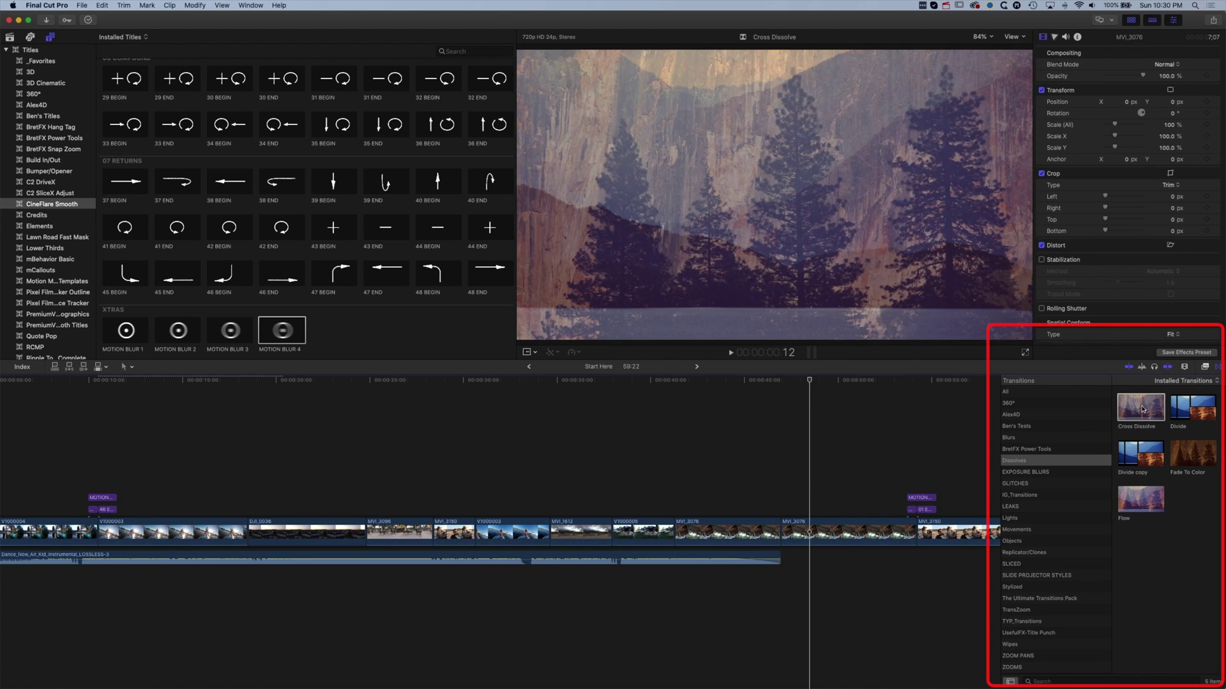
Add the default Cross Dissolve at the cut between V1000003 and DJI_0036, and undo it.
click(216, 382)
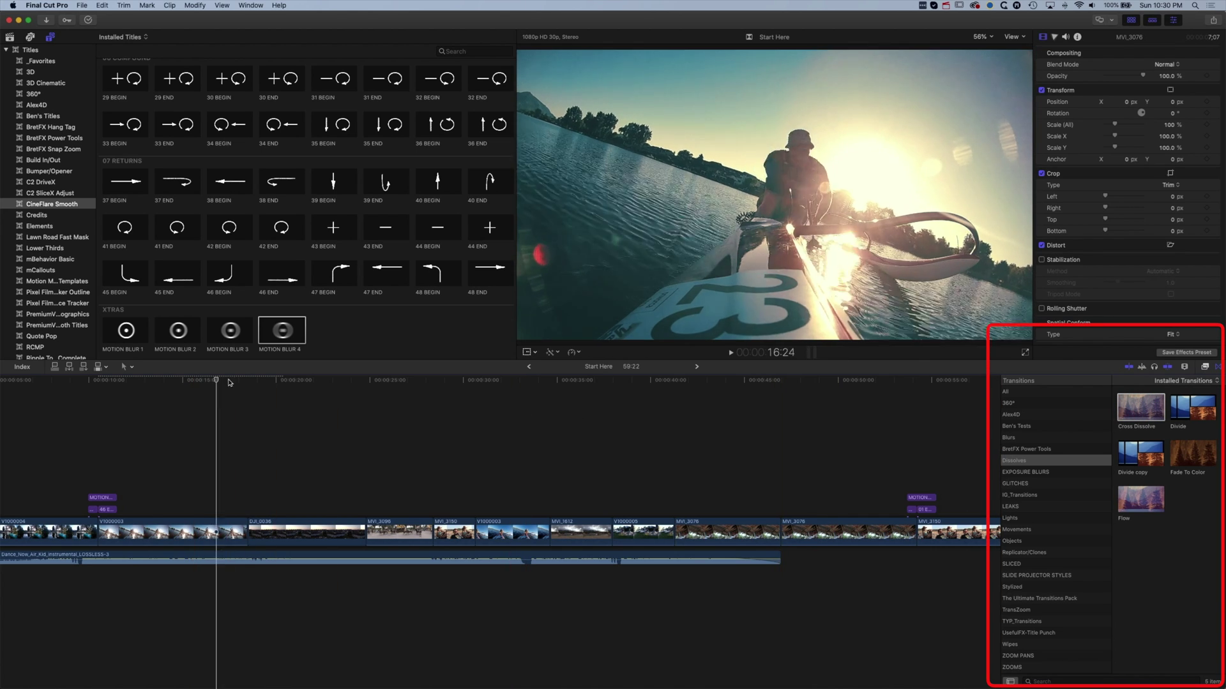
mouse_move(229, 382)
mouse_down()
mouse_move(368, 383)
mouse_move(249, 381)
mouse_up()
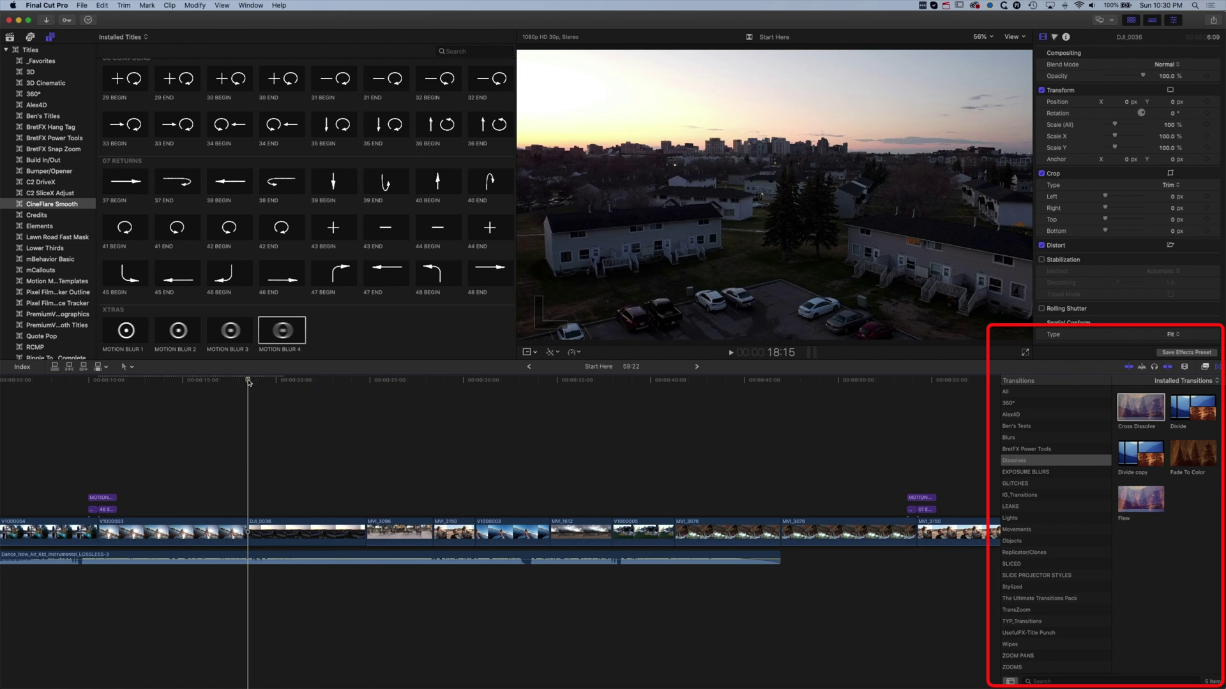
key(super+t)
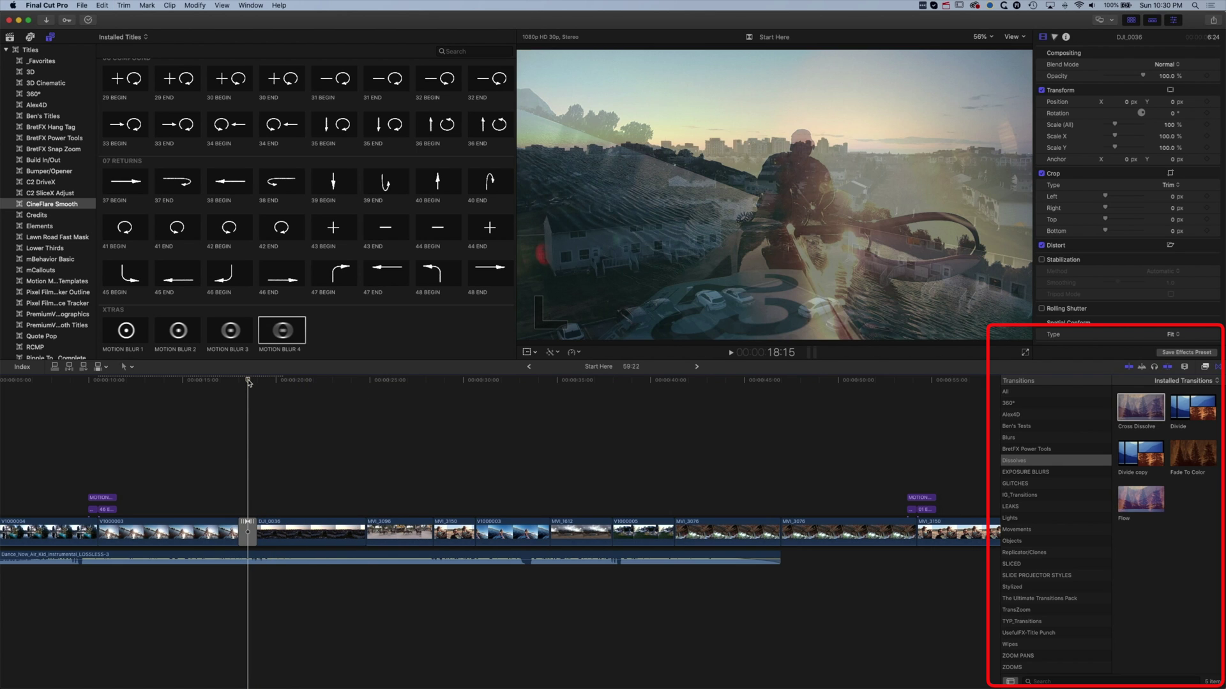
key(super+z)
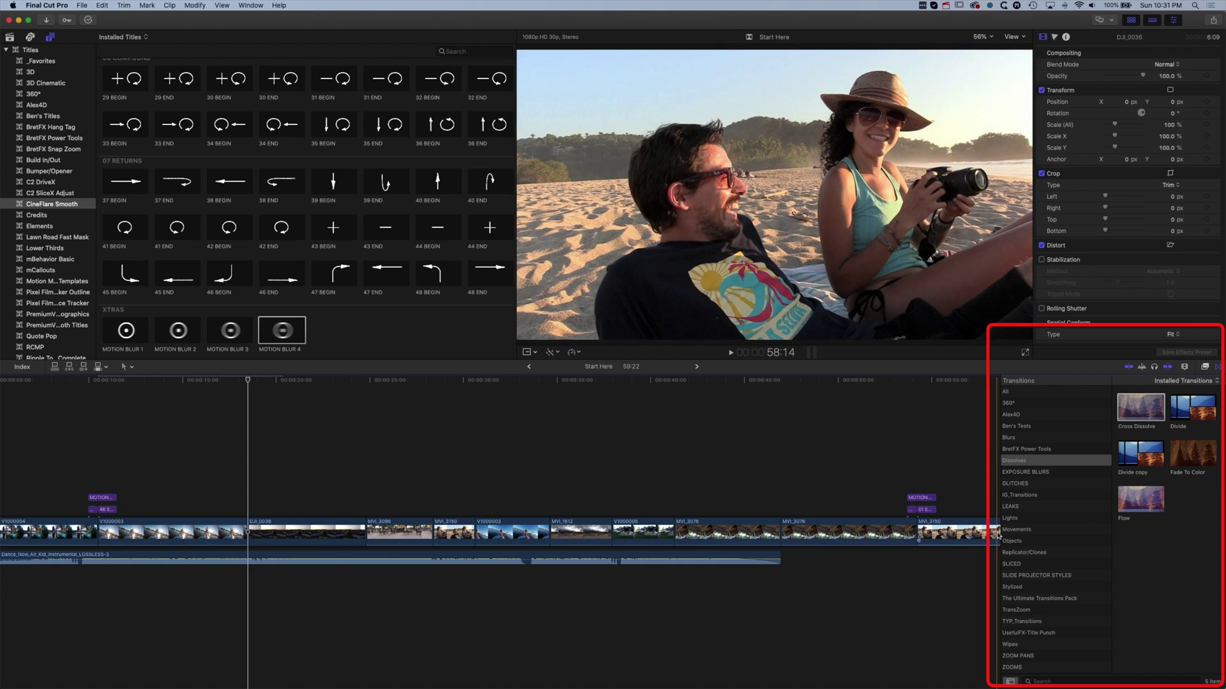
Make Push from the Movements transitions the default transition.
click(1021, 530)
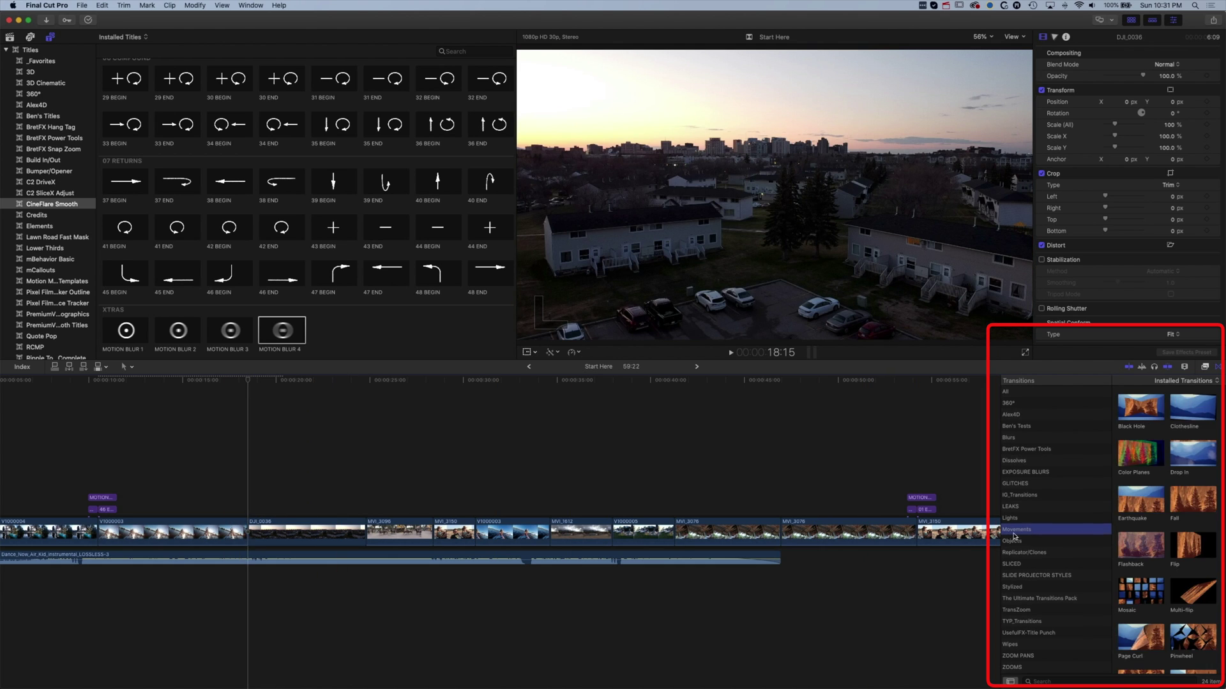
scroll(1181, 523, down, 2)
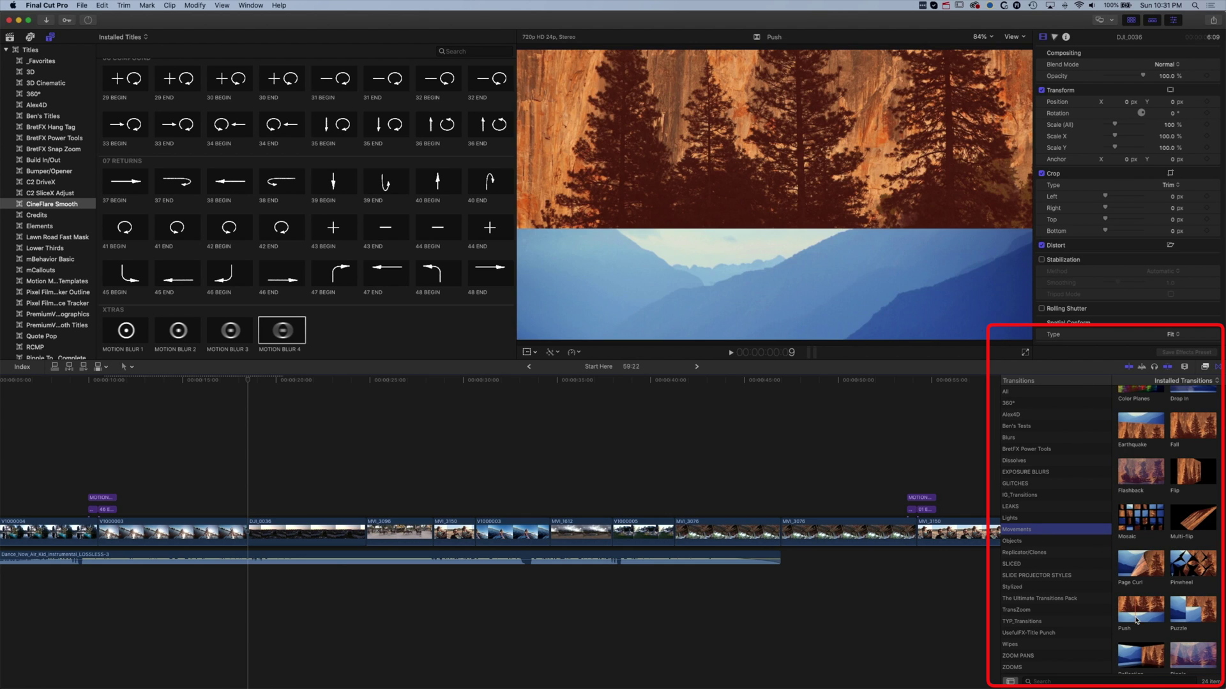
right_click(1134, 614)
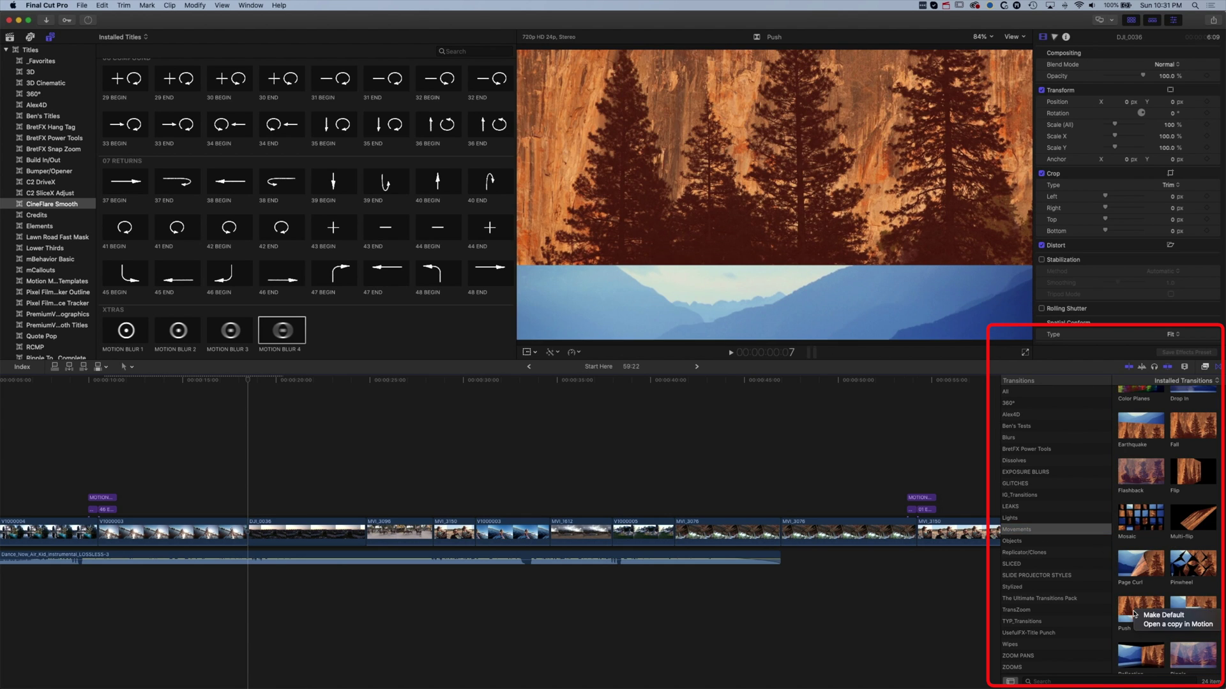
click(1157, 616)
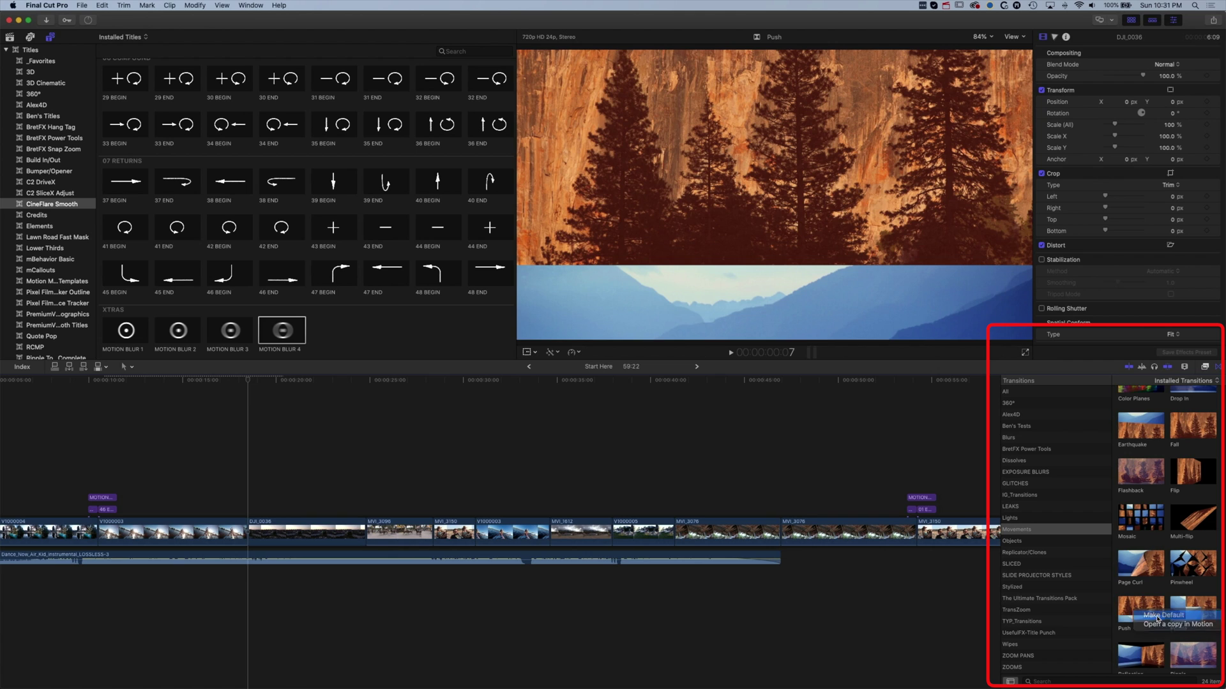
Add the default Push transition at the cut between V1000003 and DJI_0036 and play it back.
click(250, 380)
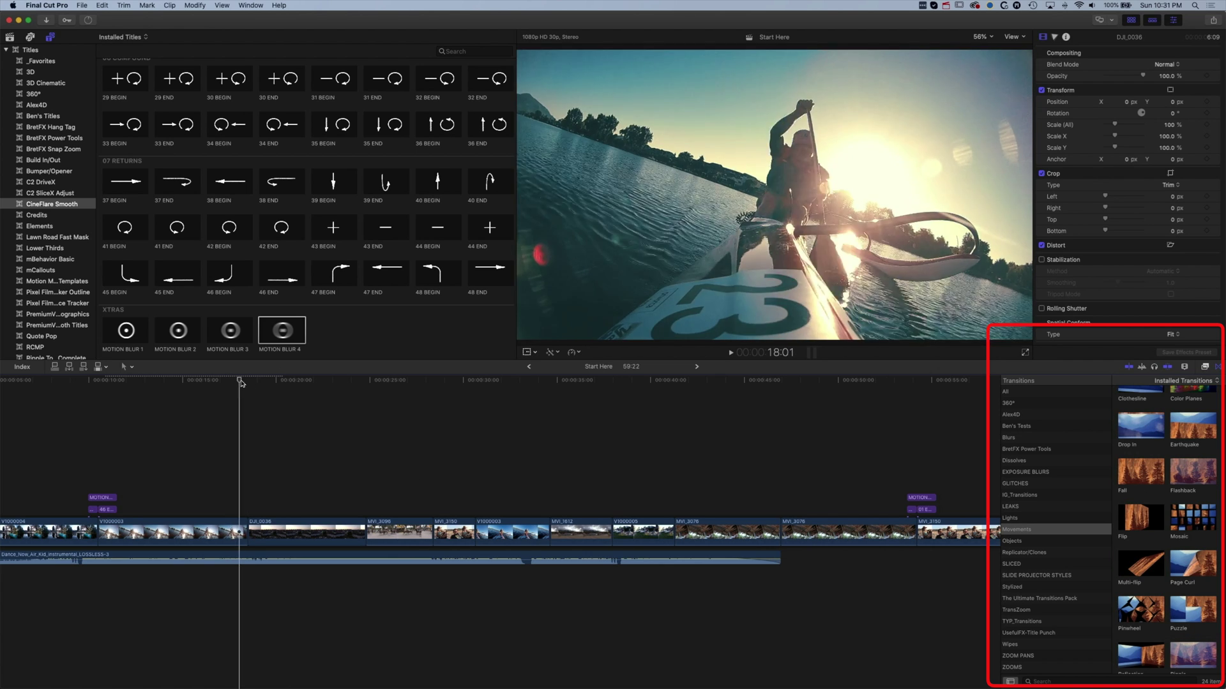
key(super+t)
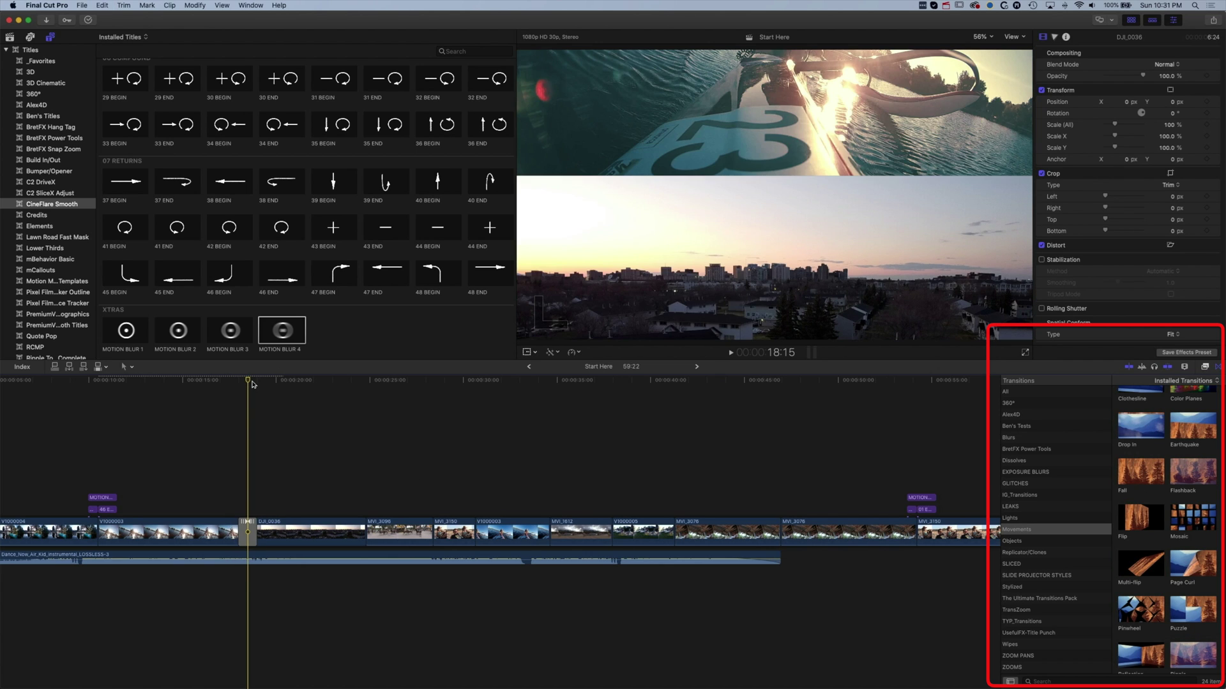
click(230, 381)
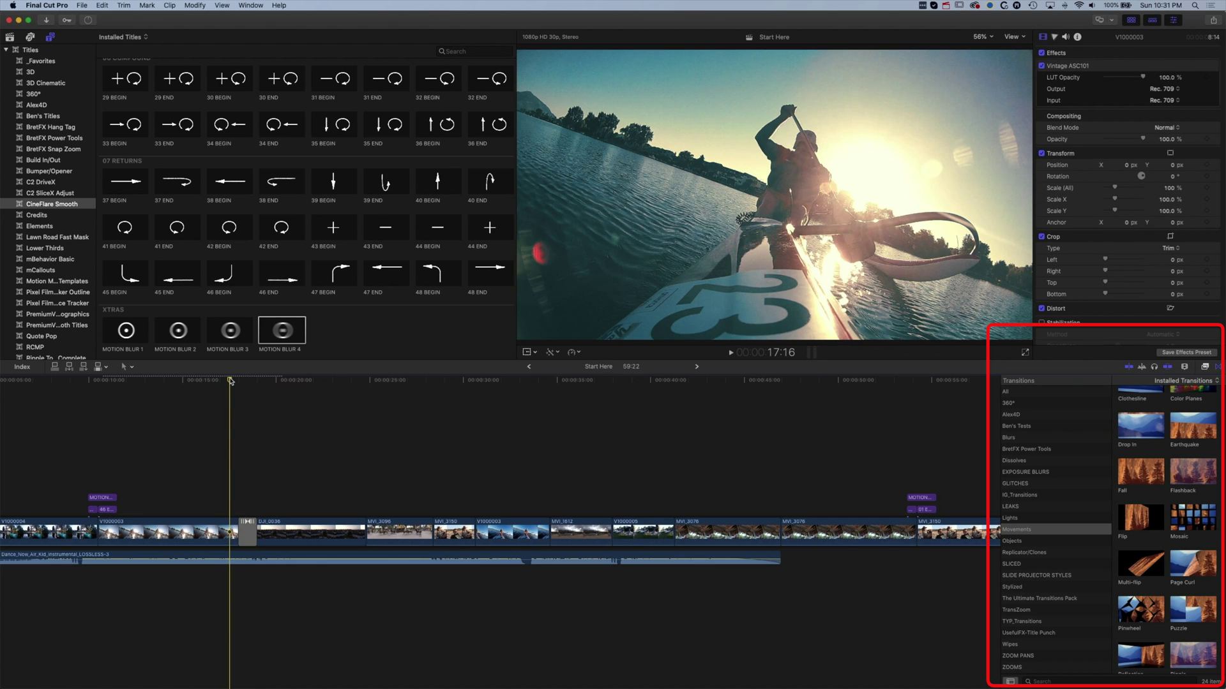
key(space)
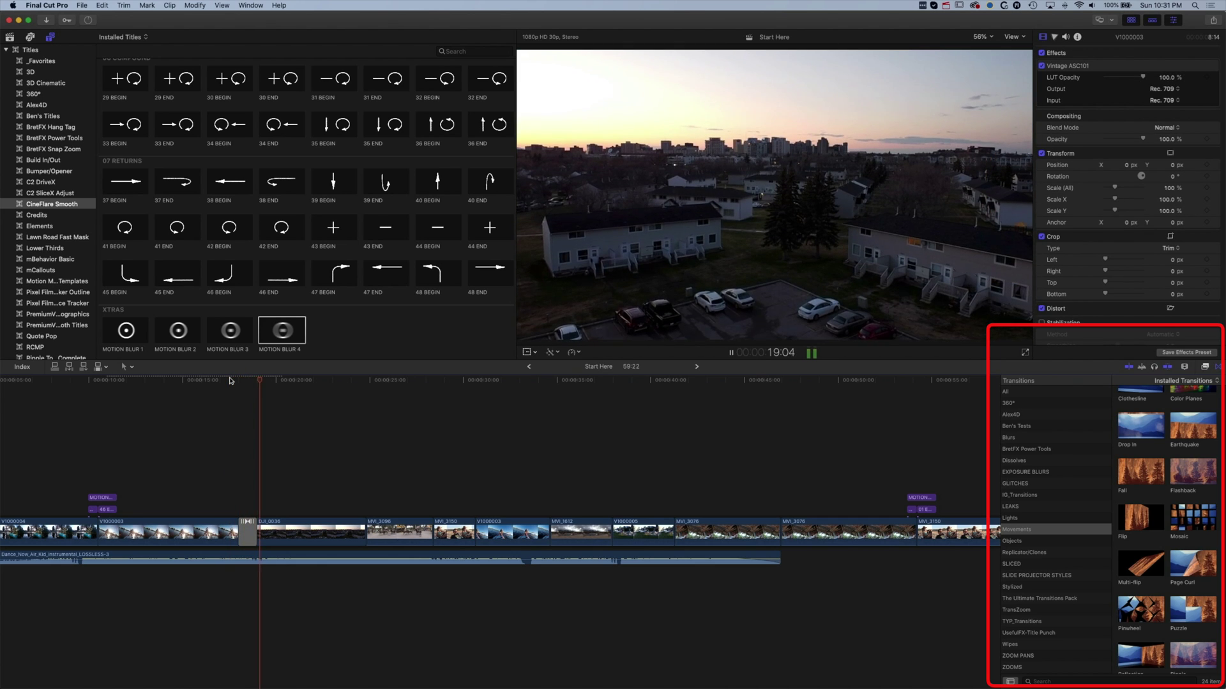
key(space)
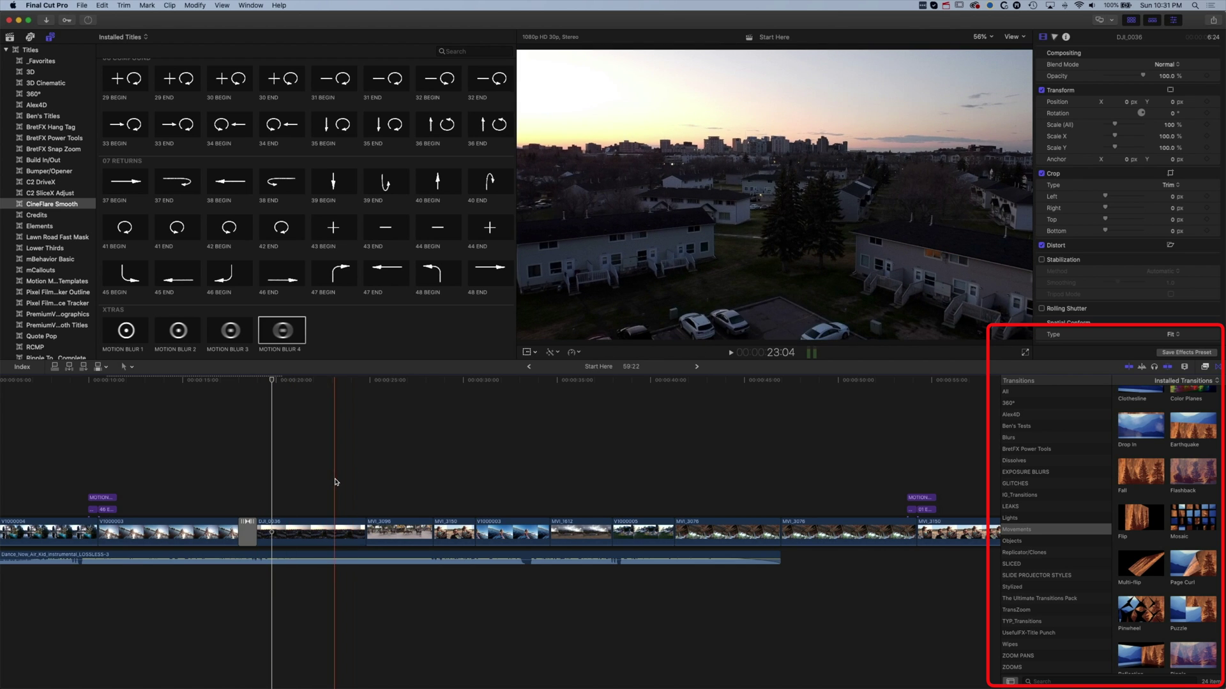
Apply the default Push transition to the eight clips from DJI_0036 onward, allowing overlapping media, and fit the project in the timeline.
drag(335, 479, 816, 533)
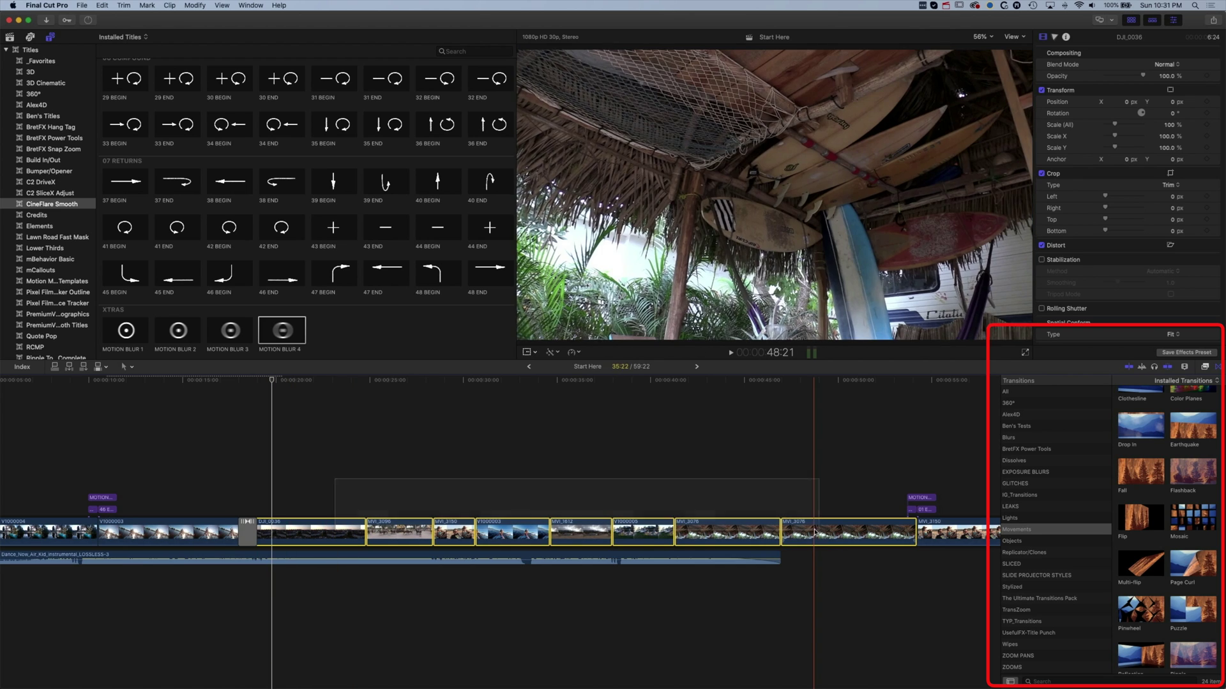
key(super+t)
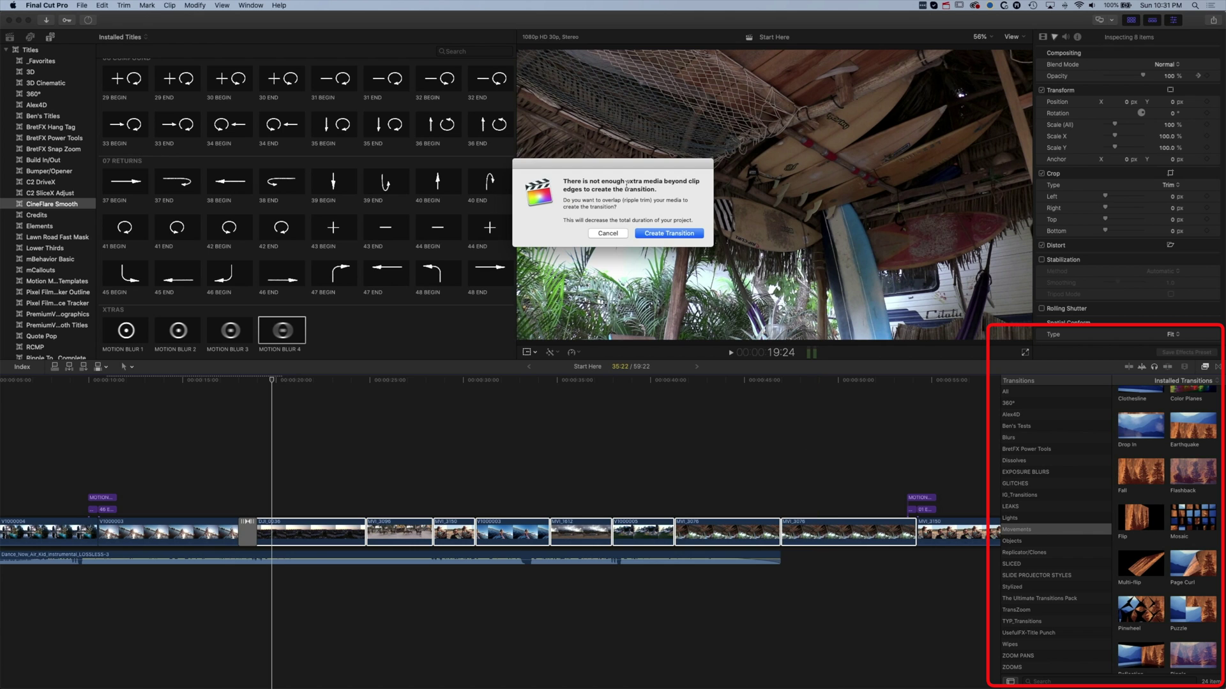
click(665, 233)
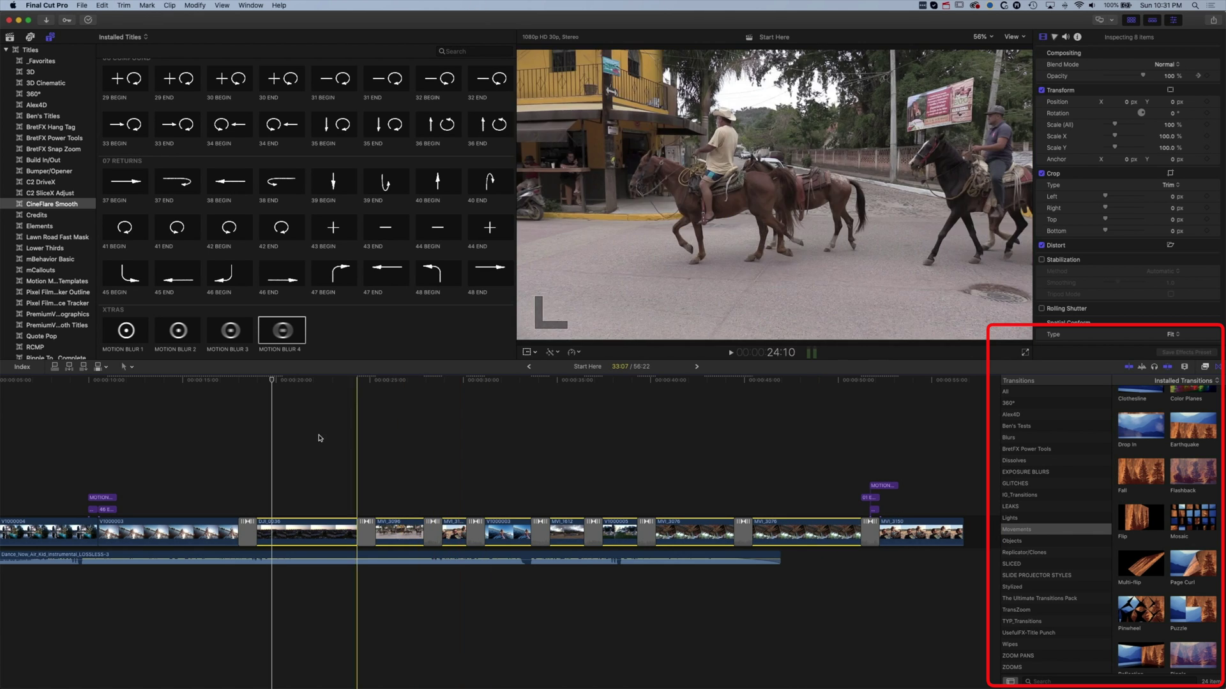
click(344, 397)
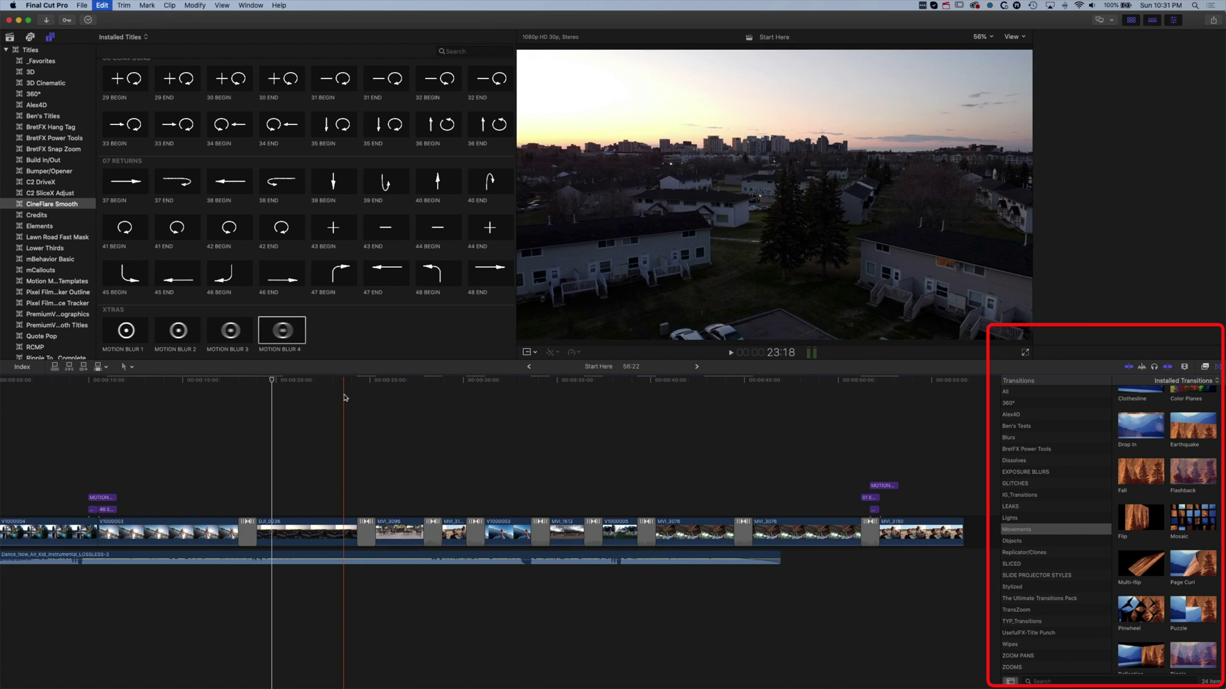
key(shift+z)
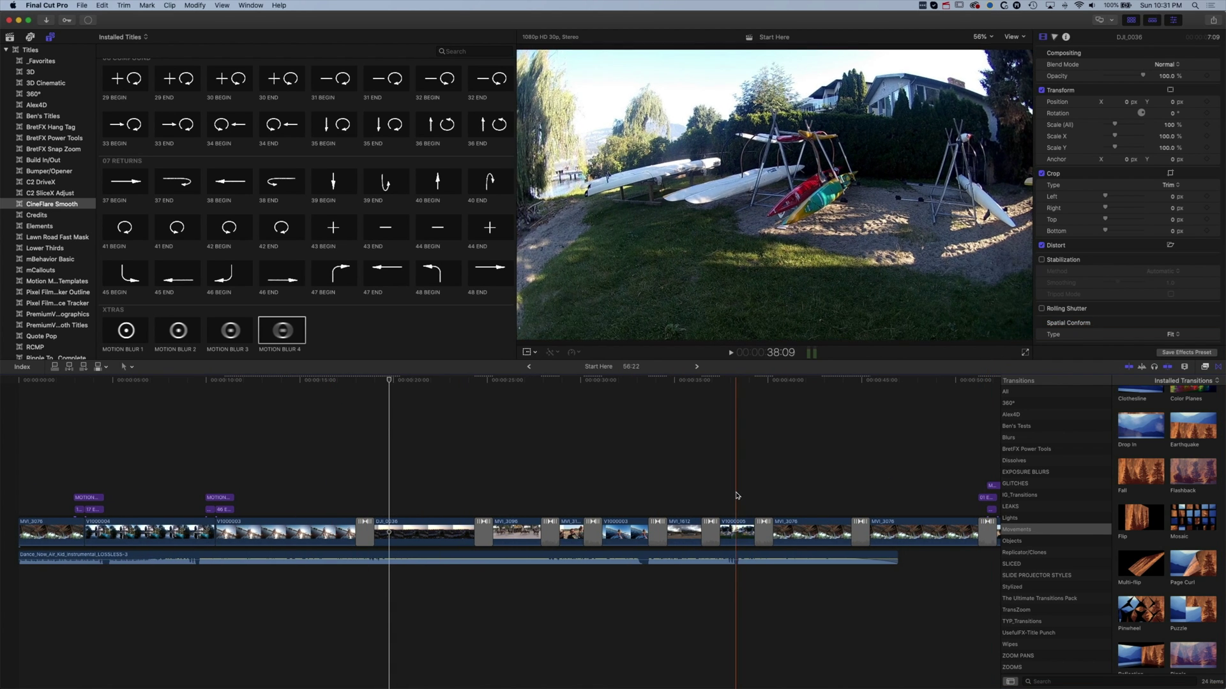
Search the timeline index for "push", select all the Push transitions found and delete them together.
click(34, 368)
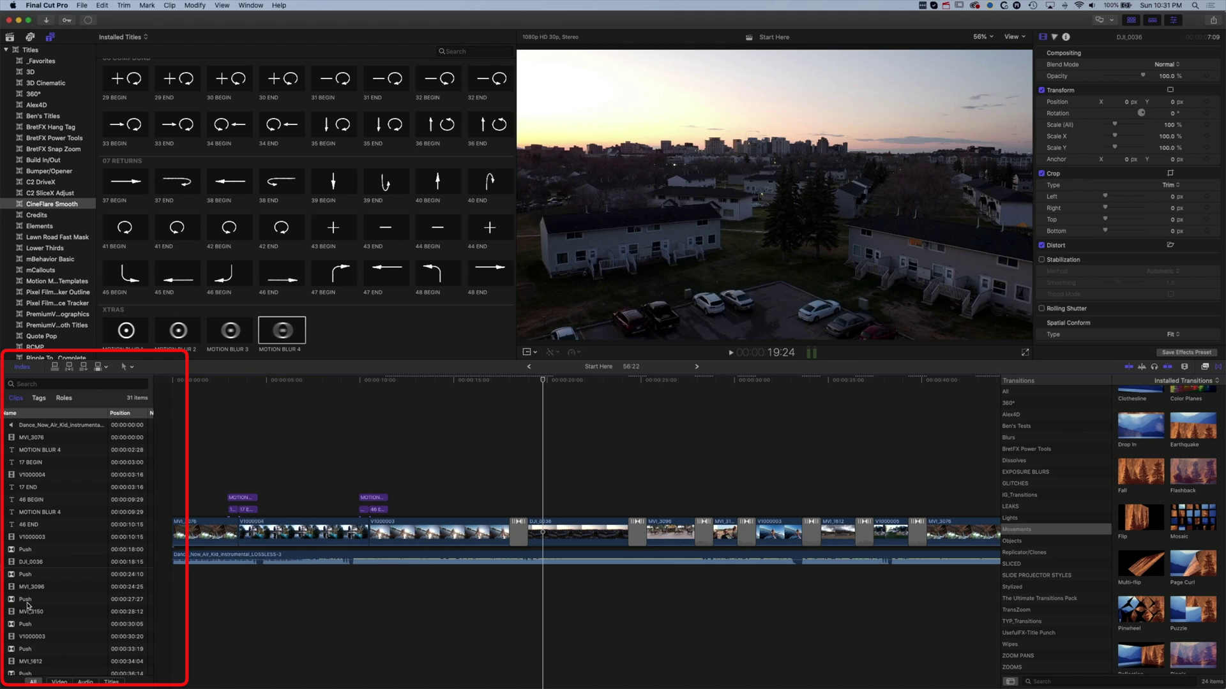
click(51, 384)
text(push)
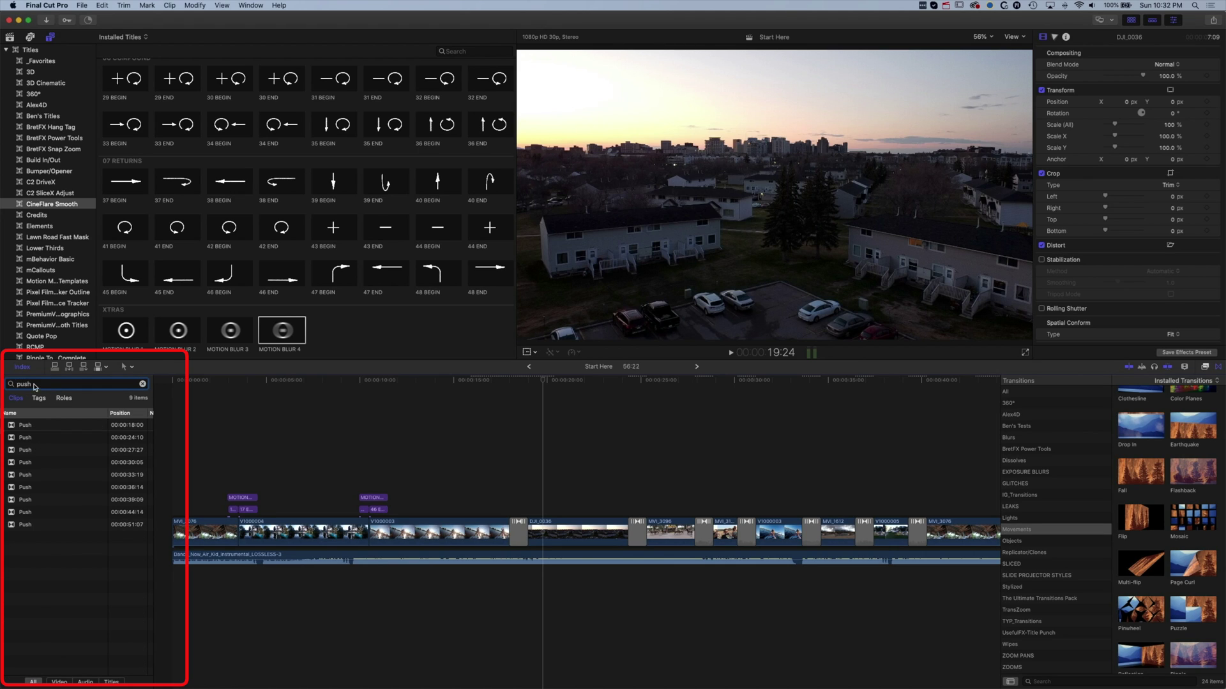
click(28, 426)
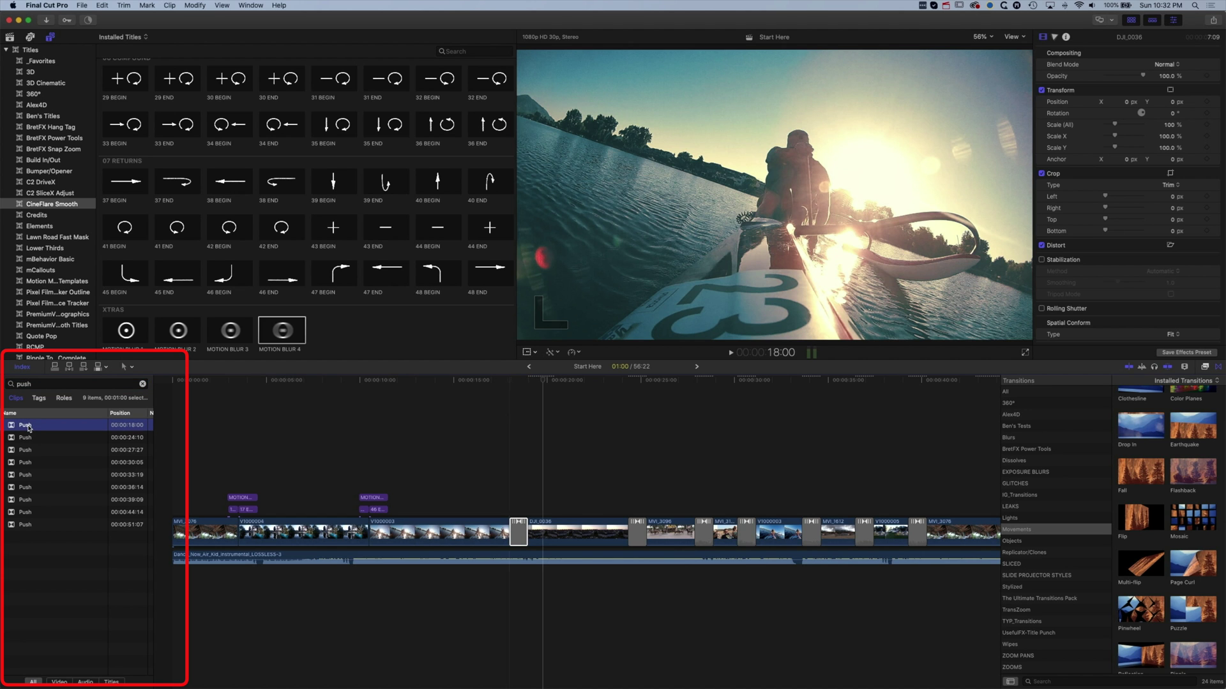
shift+click(37, 526)
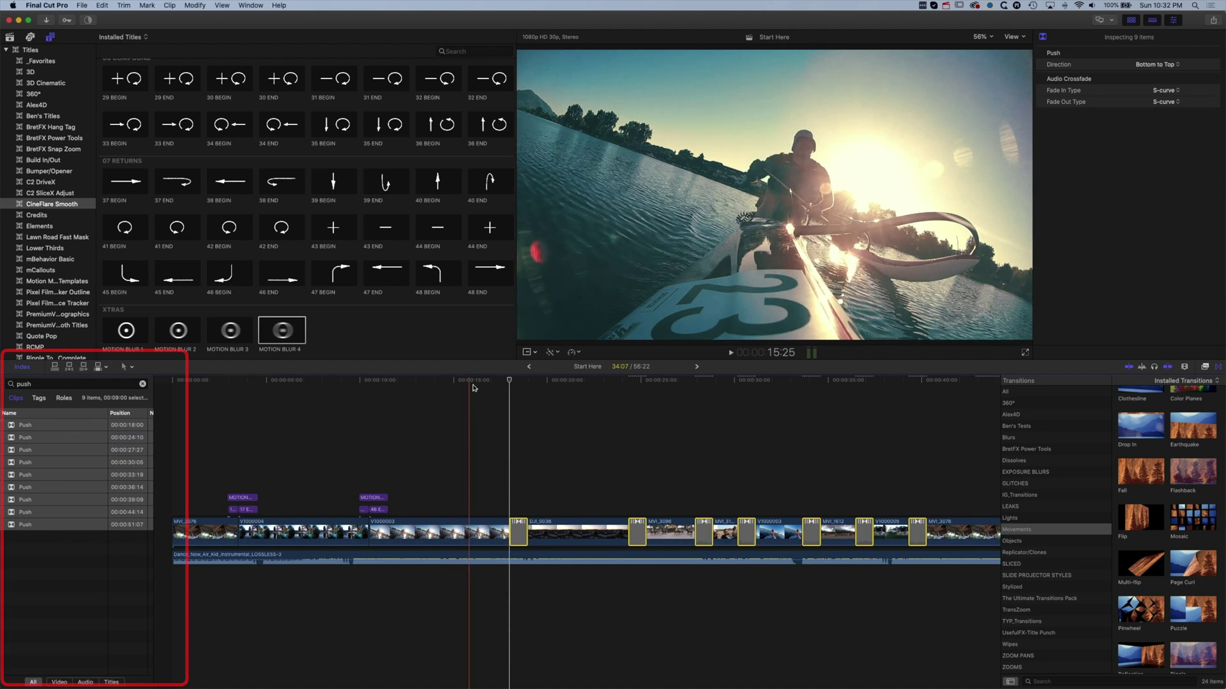
click(518, 381)
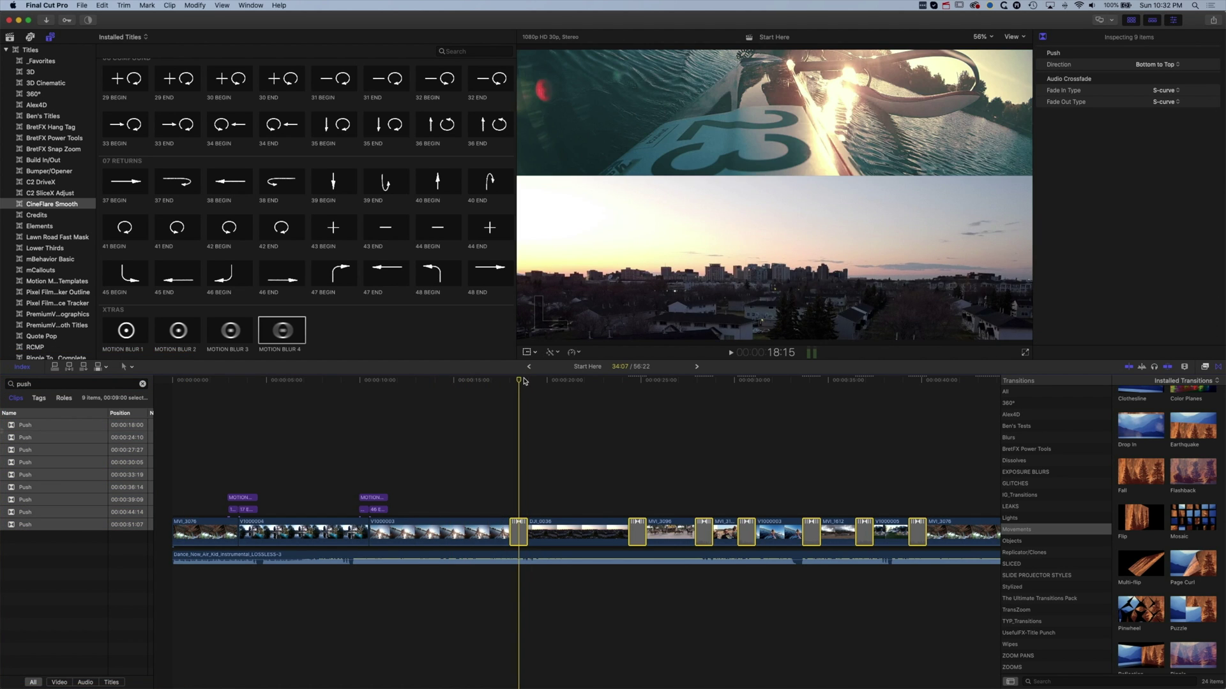
key(Delete)
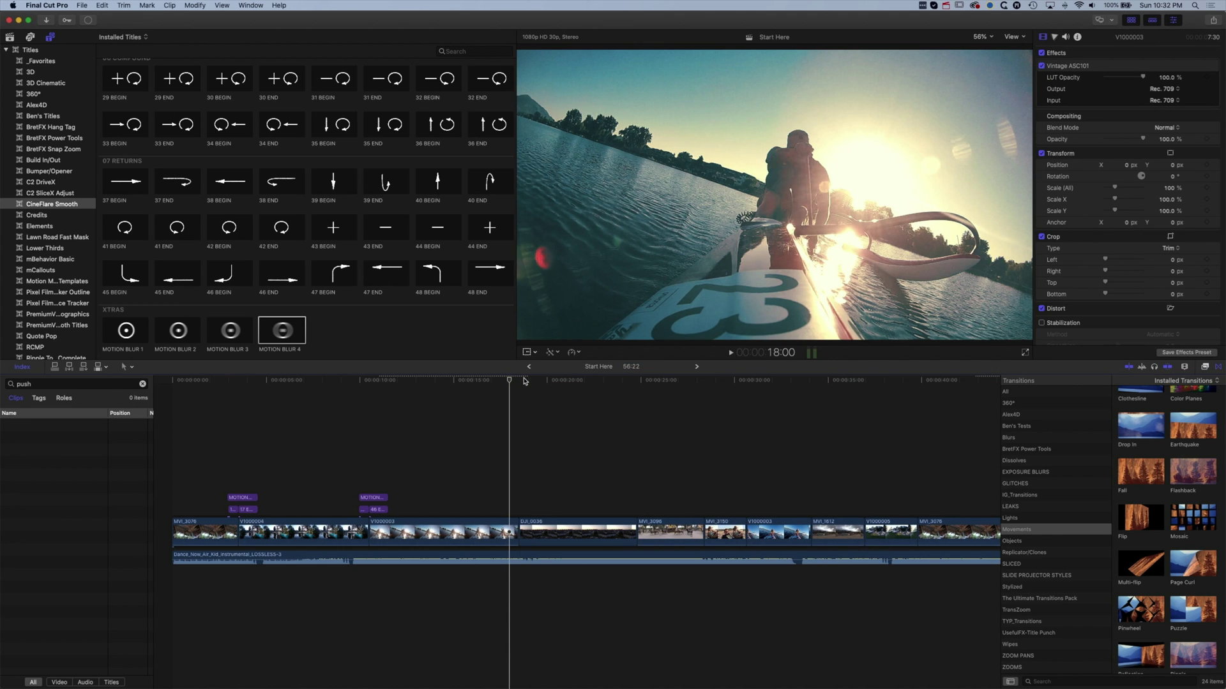